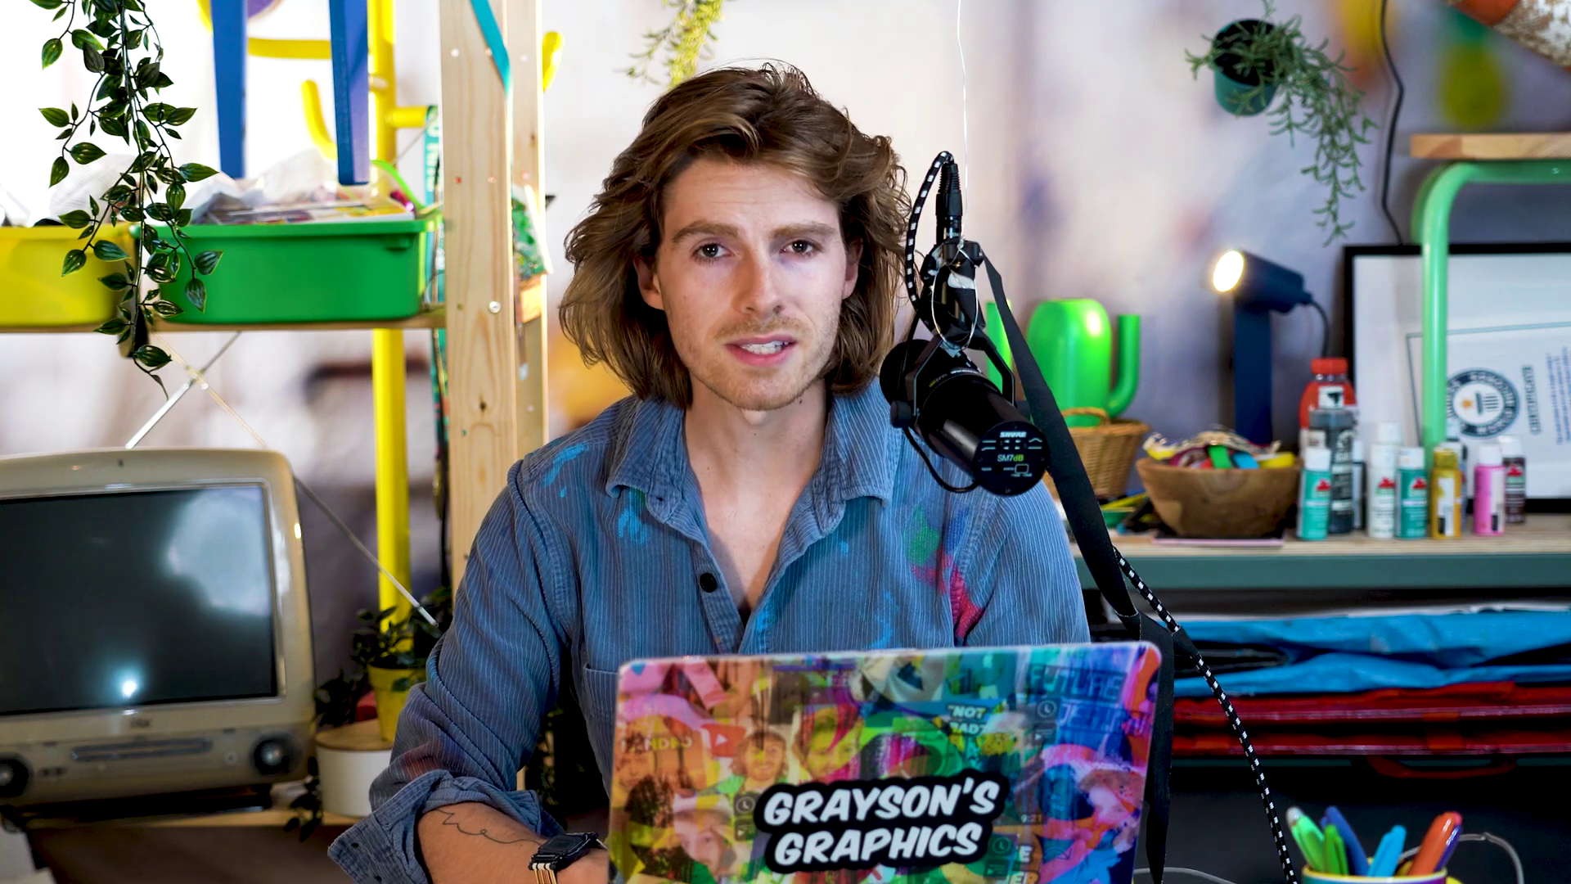
Step: Delete the leftover SVG data from the page and browse stock vectors matching 'dog'
text(8)
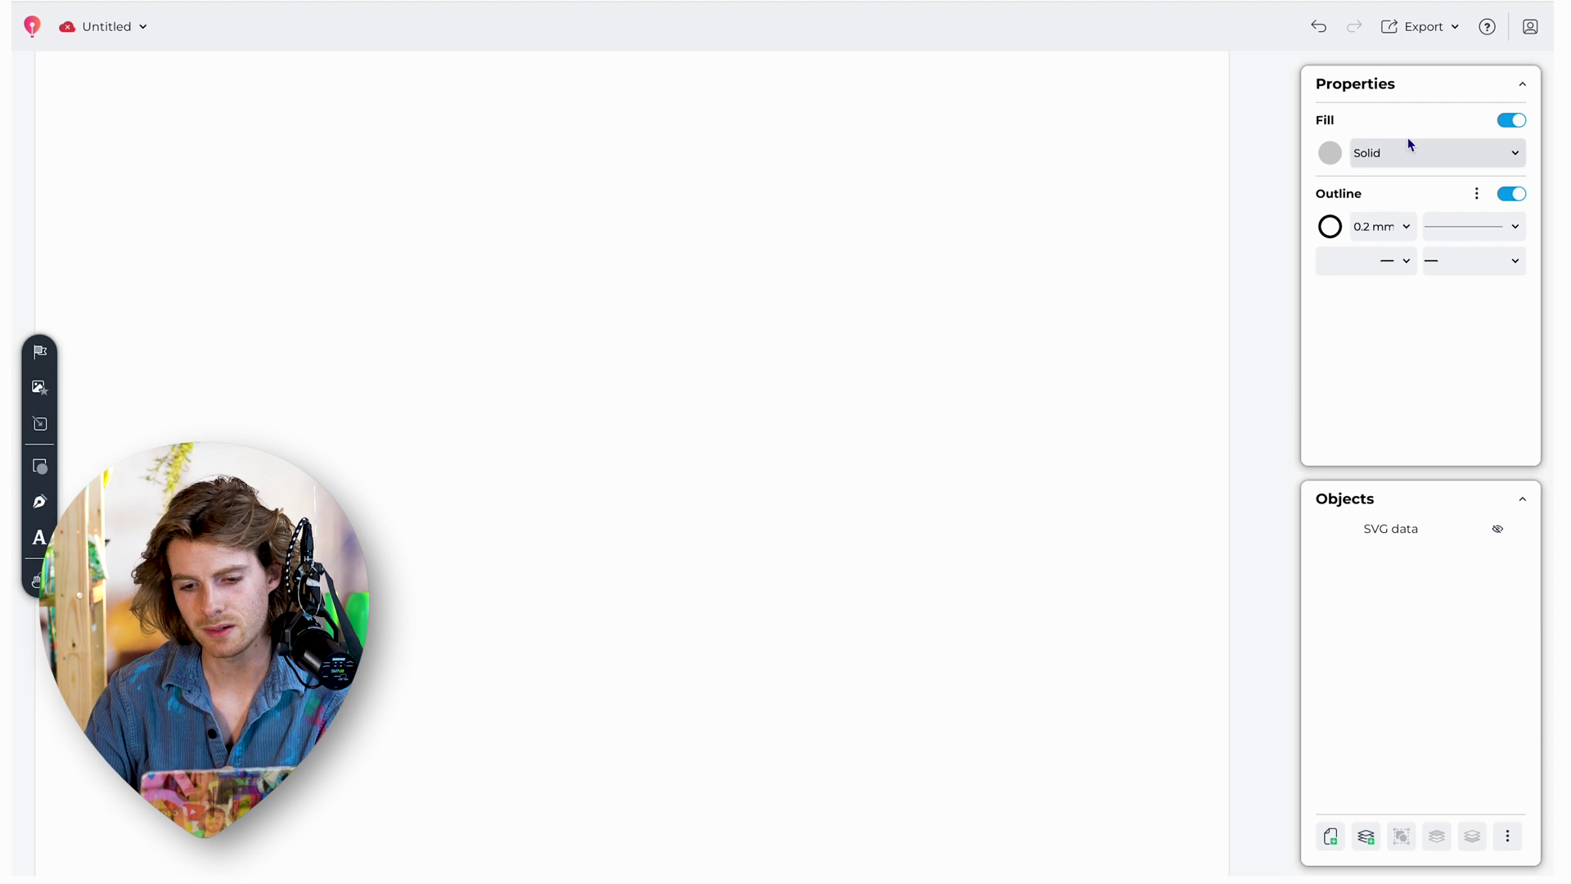
click(1440, 531)
key(Delete)
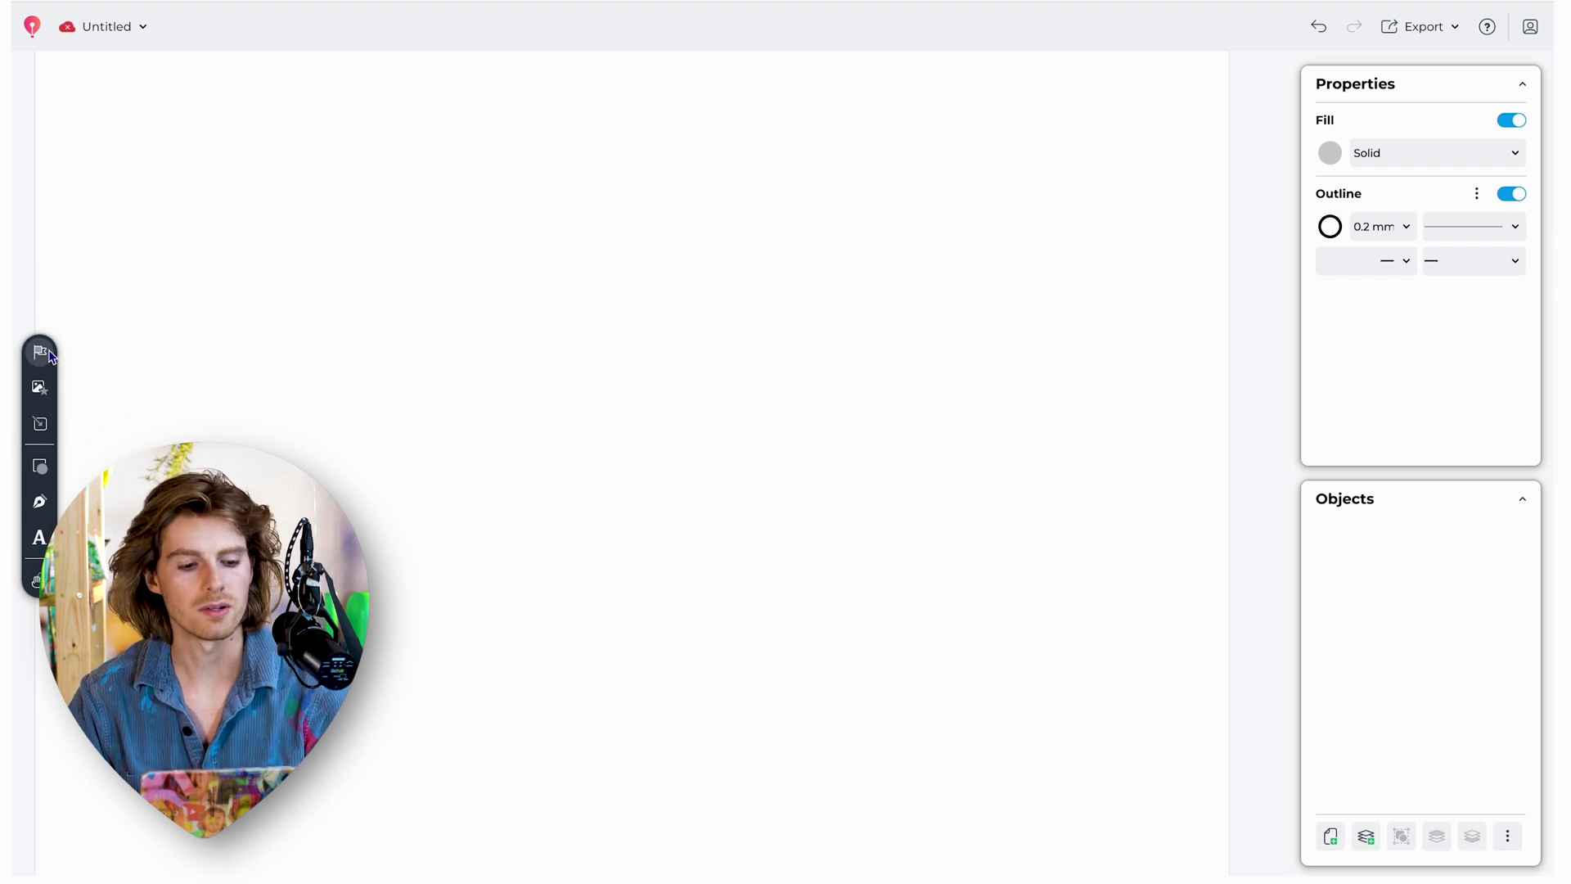
click(41, 353)
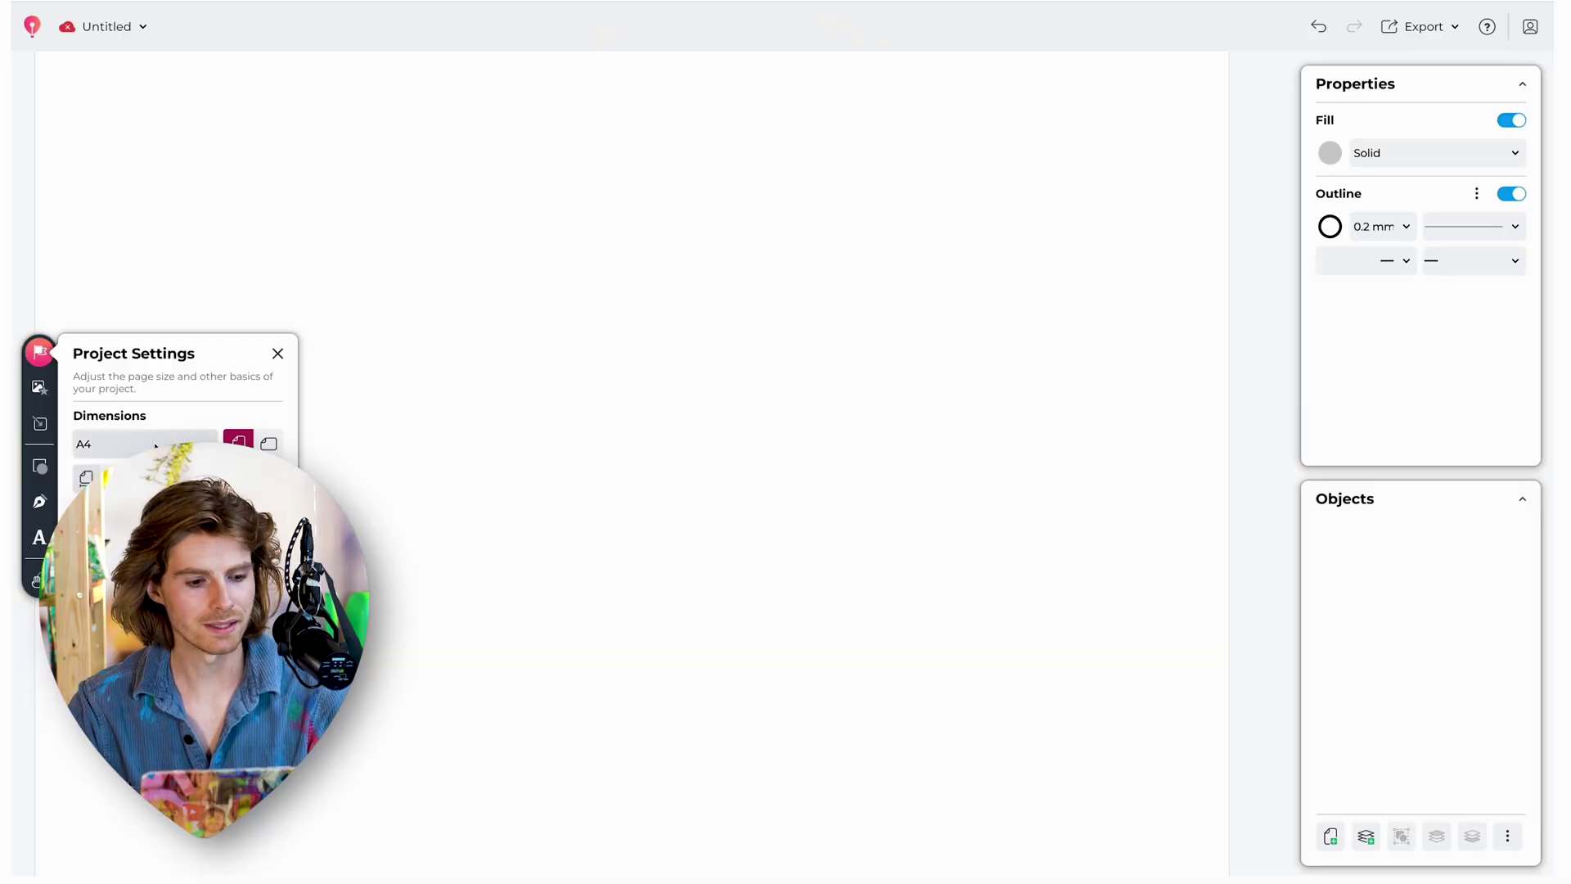
click(39, 387)
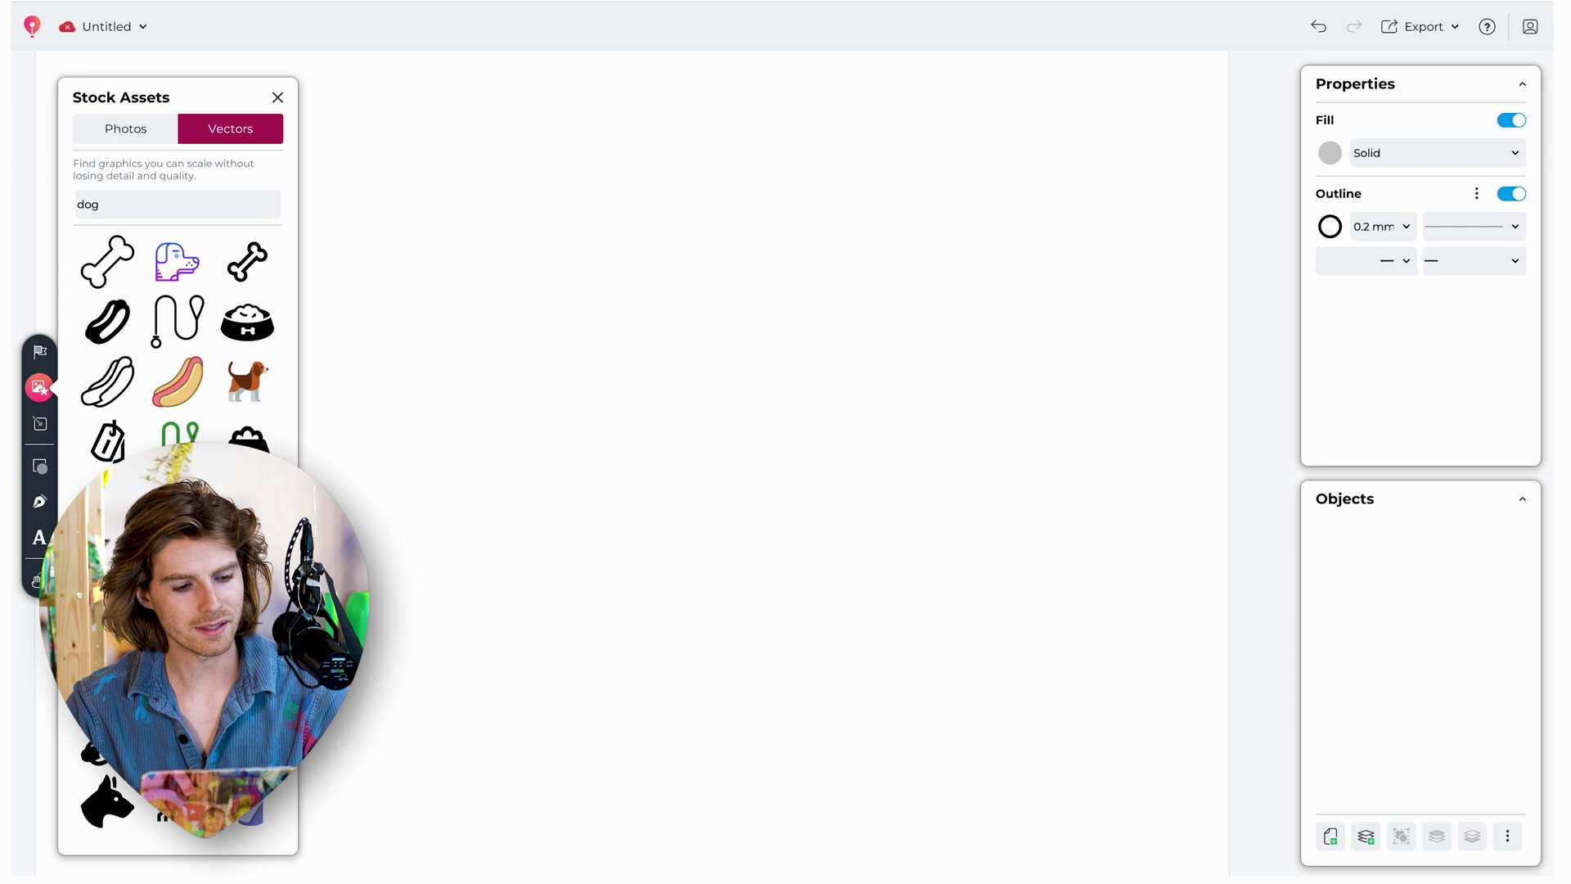
Step: Place the outlined bone vector on the page at about 29 mm square
click(98, 268)
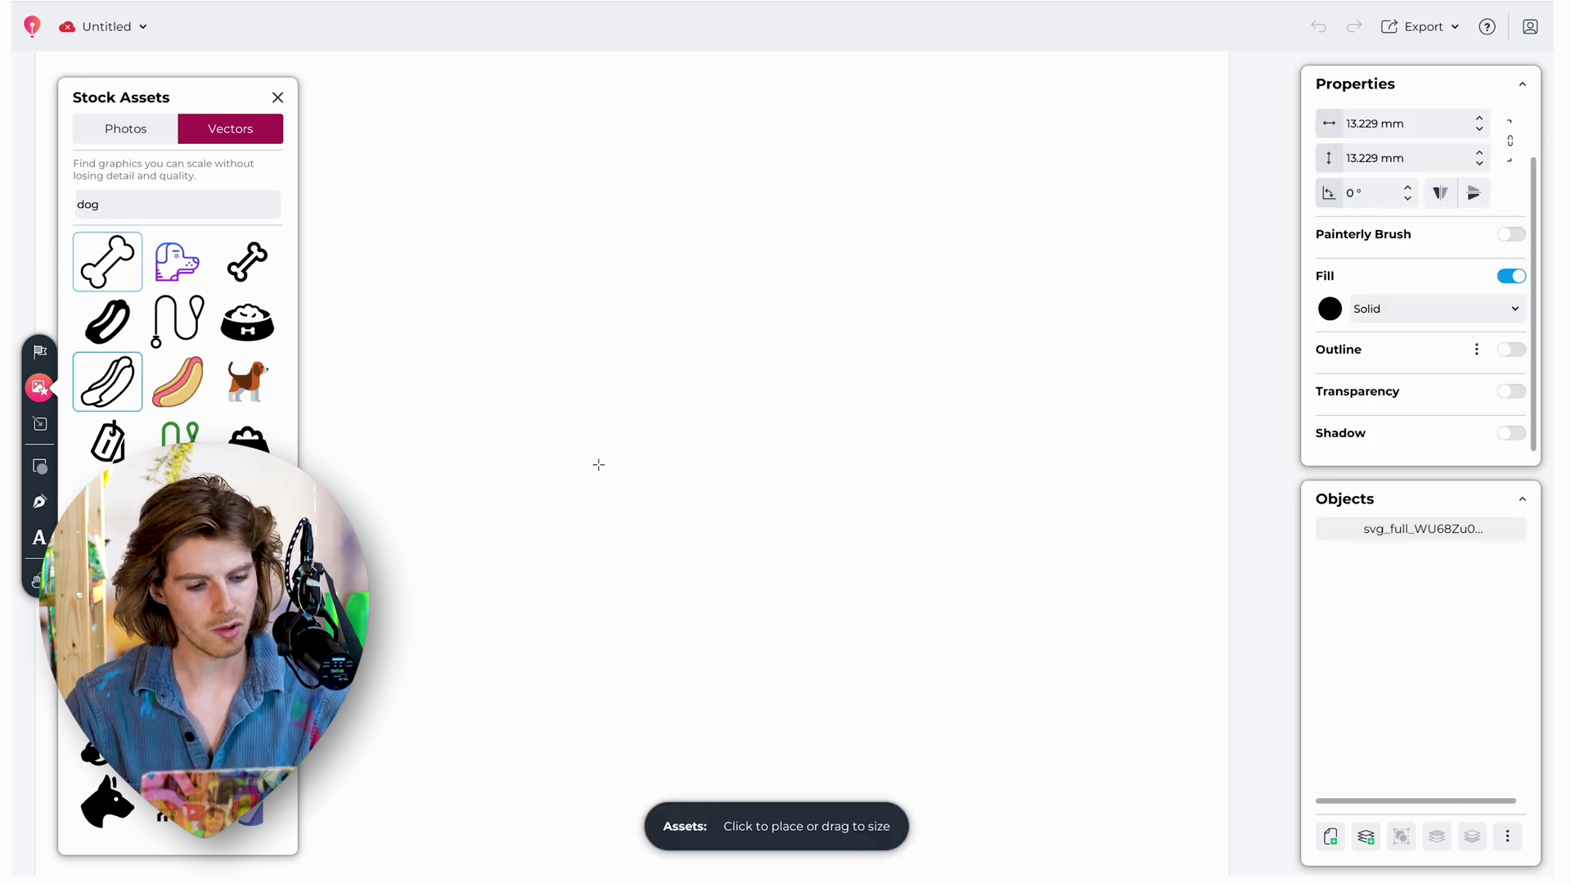
click(645, 407)
drag(644, 412, 682, 413)
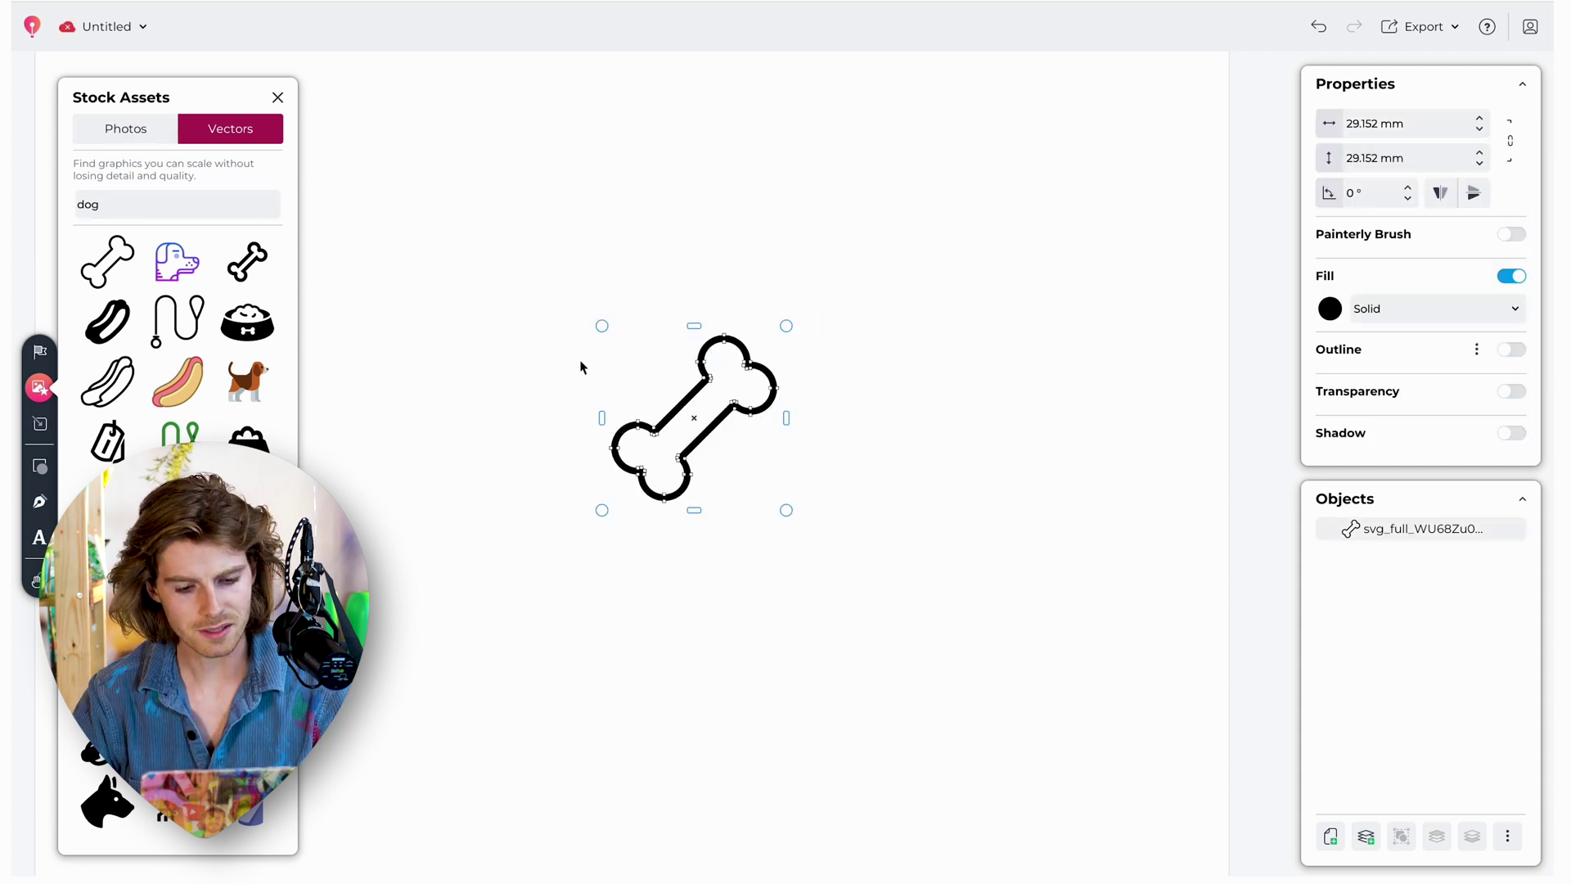
Step: Try reshaping the bone's lobe and notch nodes, undo it, and turn off its fill
click(714, 360)
drag(731, 394, 720, 401)
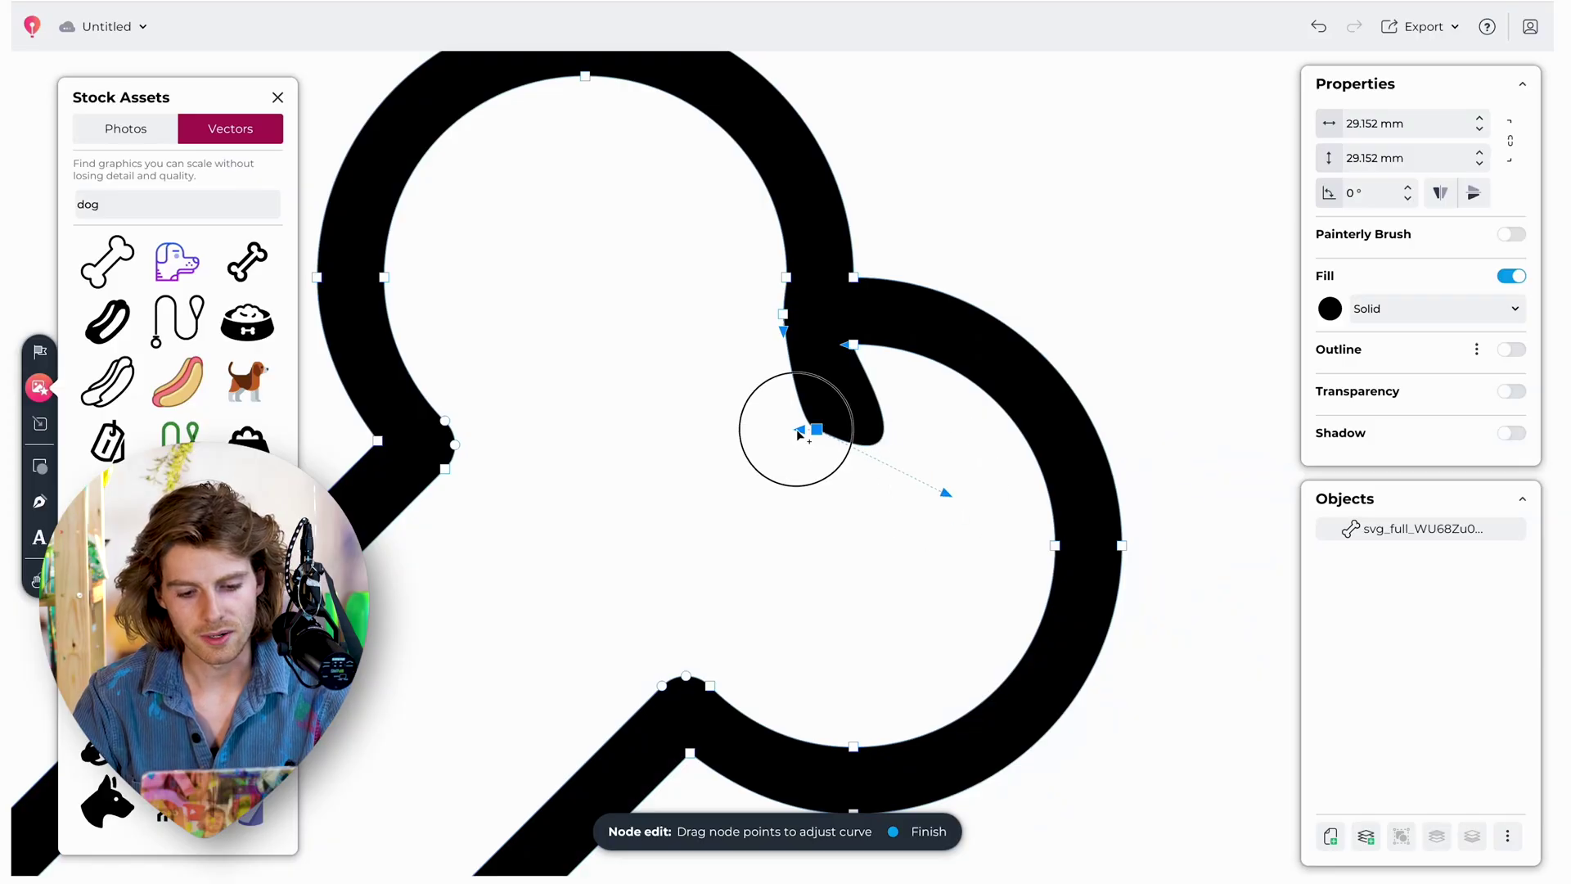
drag(799, 433, 741, 442)
scroll(1003, 243, down, 3)
key(Escape)
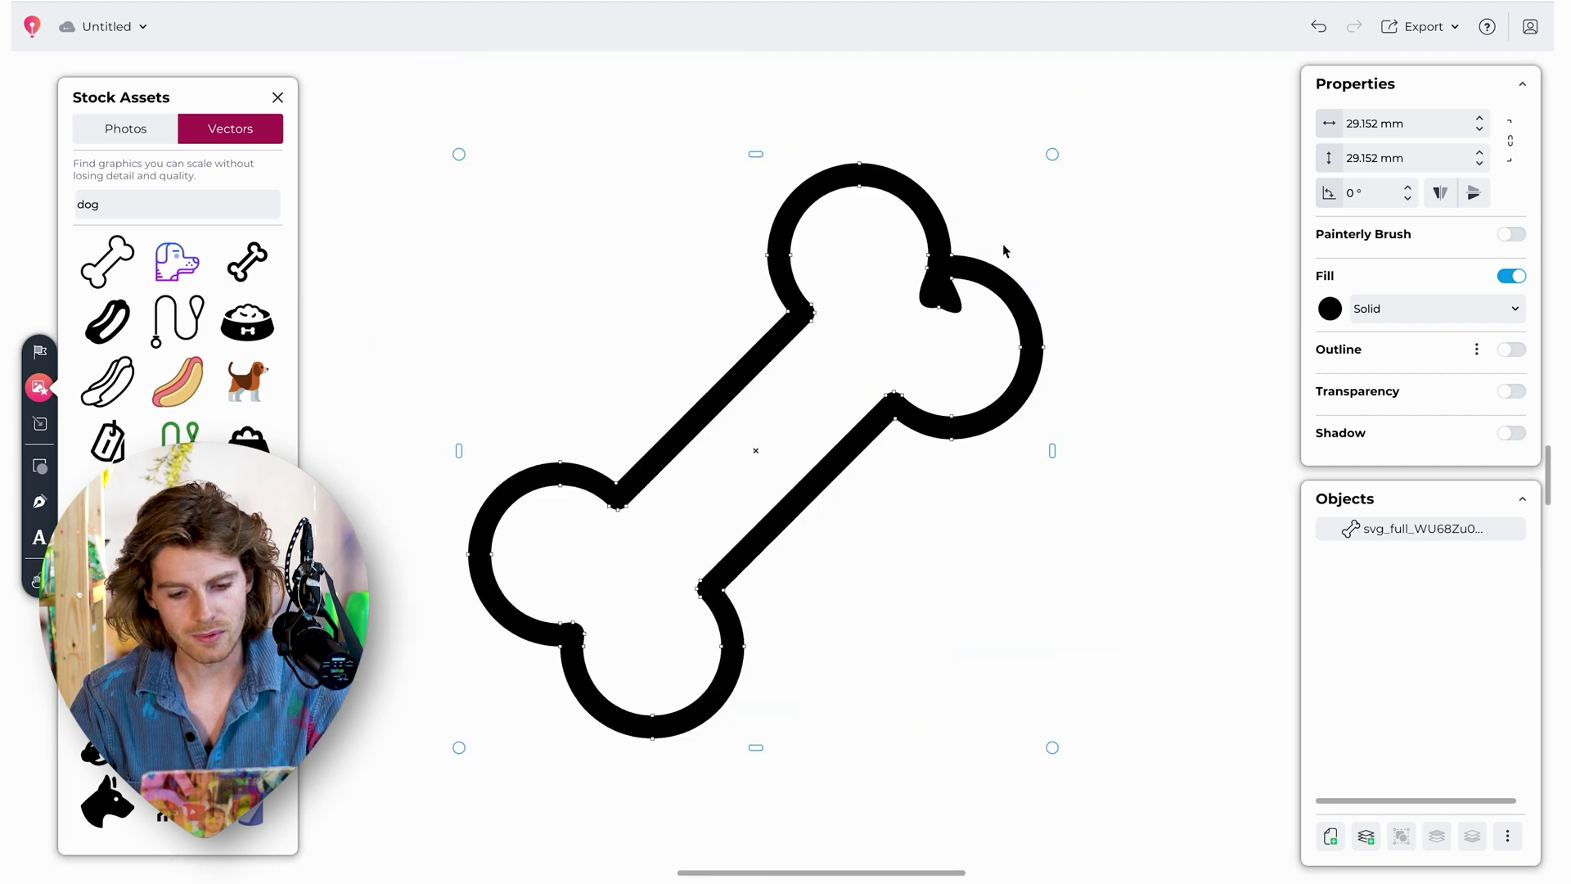
scroll(1003, 243, down, 1)
click(1319, 26)
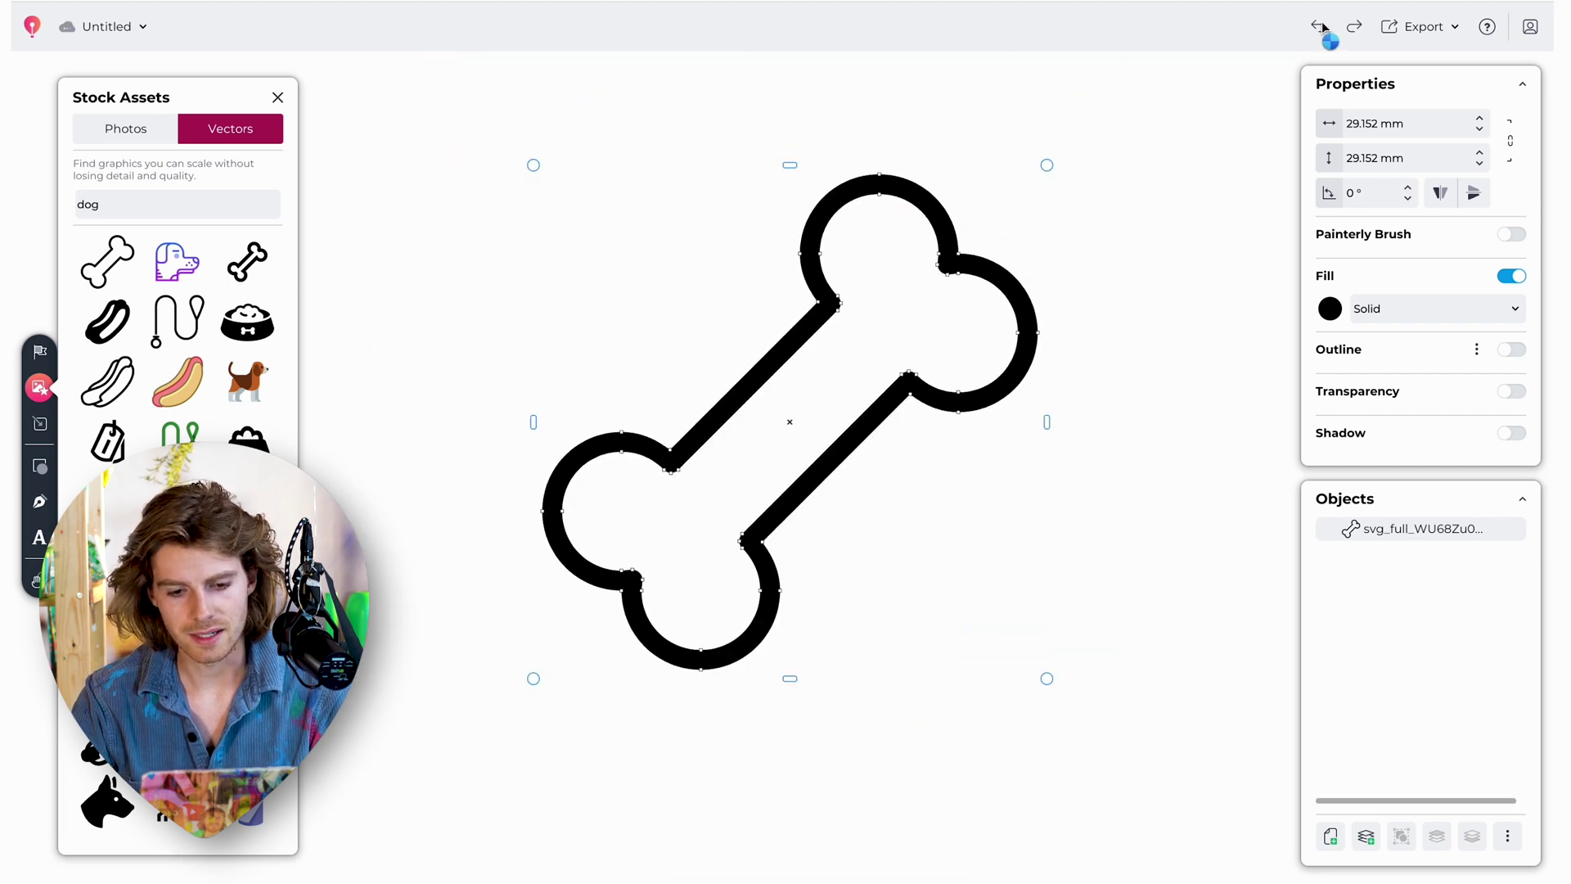
click(1511, 277)
Step: Give the unfilled bone a Chalk painterly brush, thinned to 5.232 mm at 60% transparency
click(1512, 273)
click(1509, 348)
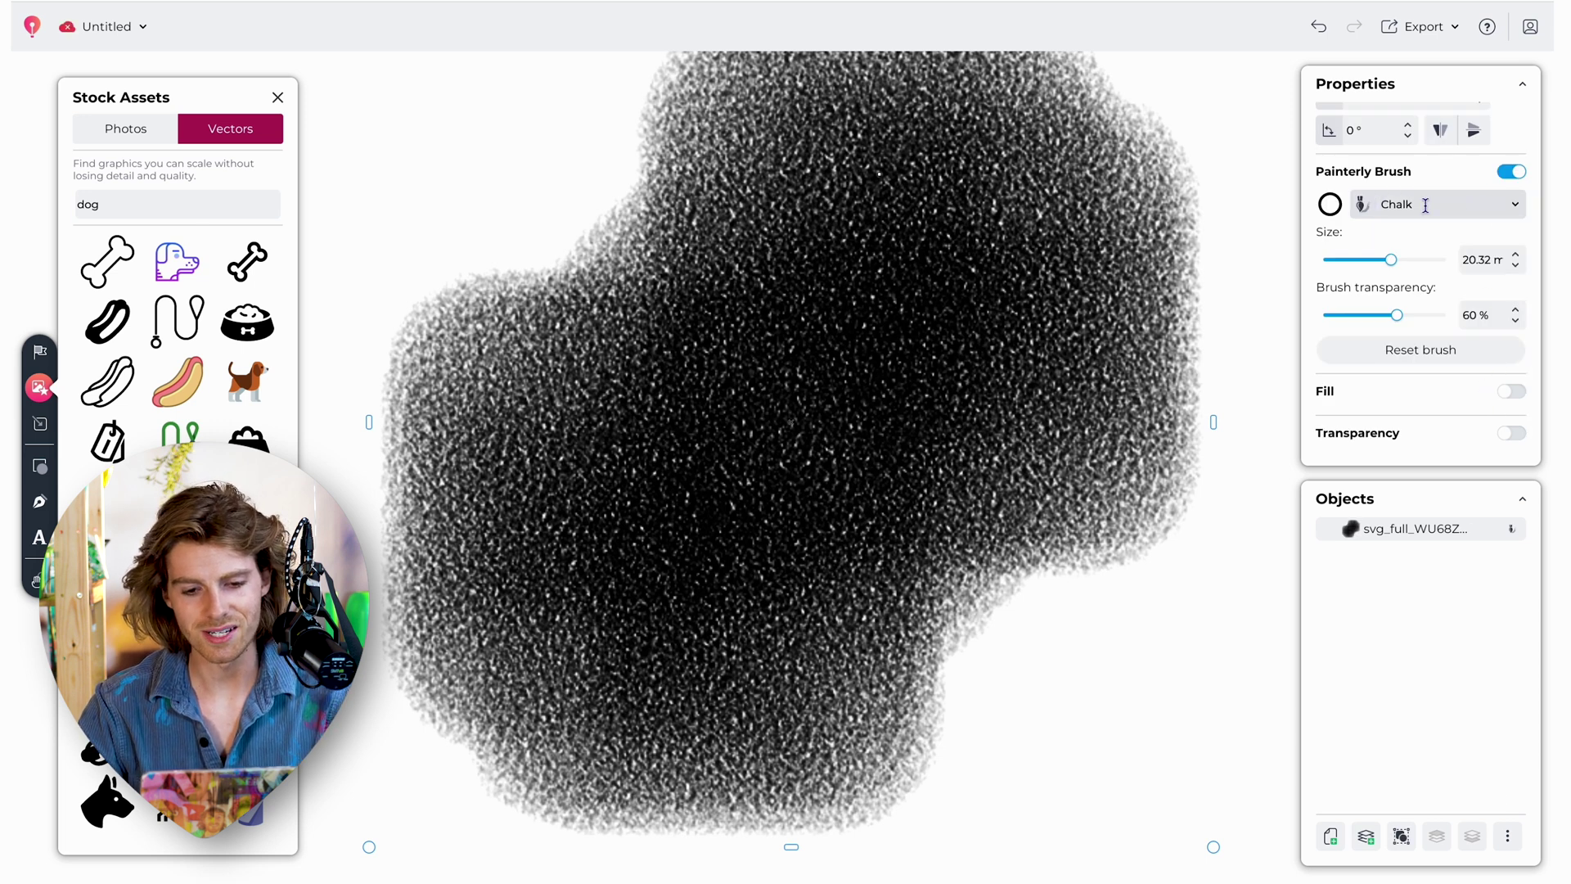
drag(1391, 262, 1349, 260)
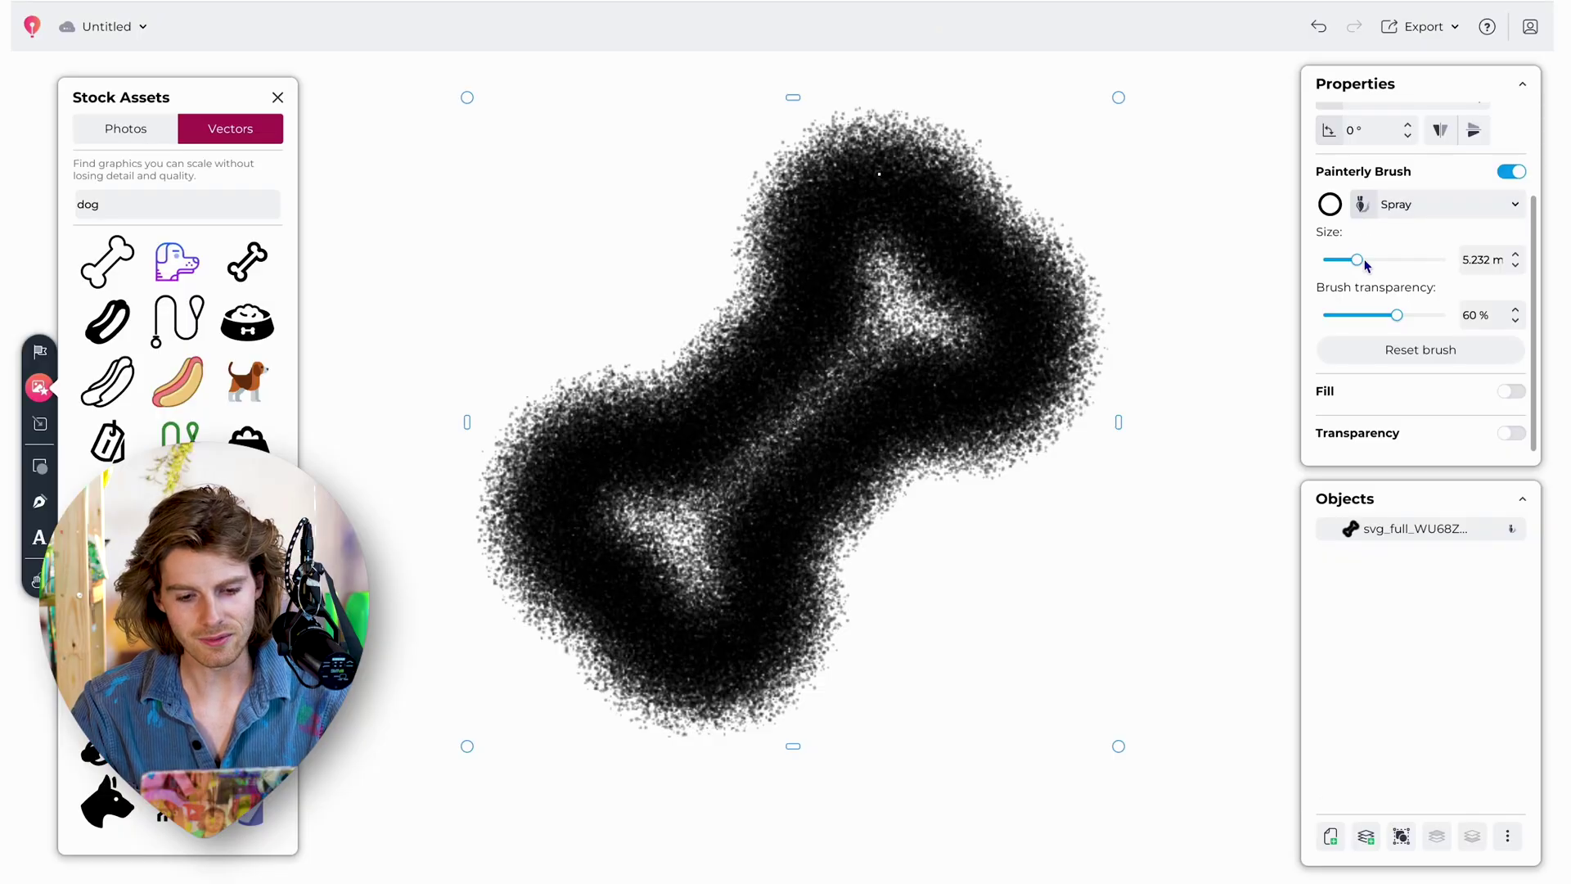
Step: Narrow the bone's Chalk brush size from 5.232 mm to 1.713 mm
drag(1364, 261, 1334, 263)
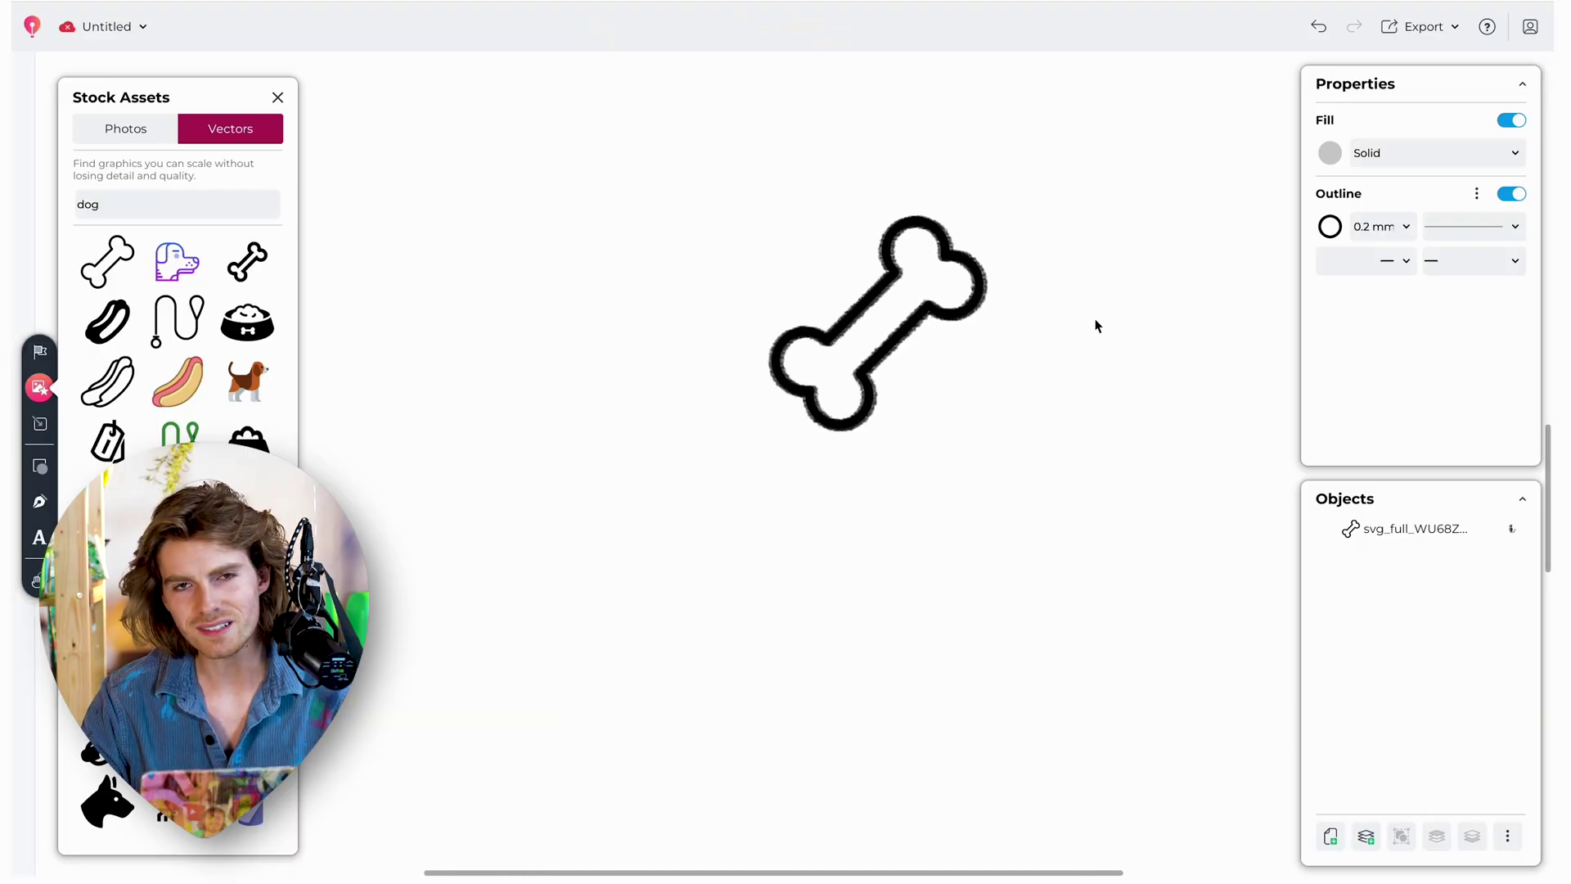
Step: Import Vector 2.svg and place the logo, about 50.9 × 28.6 mm, beside the bone
click(39, 426)
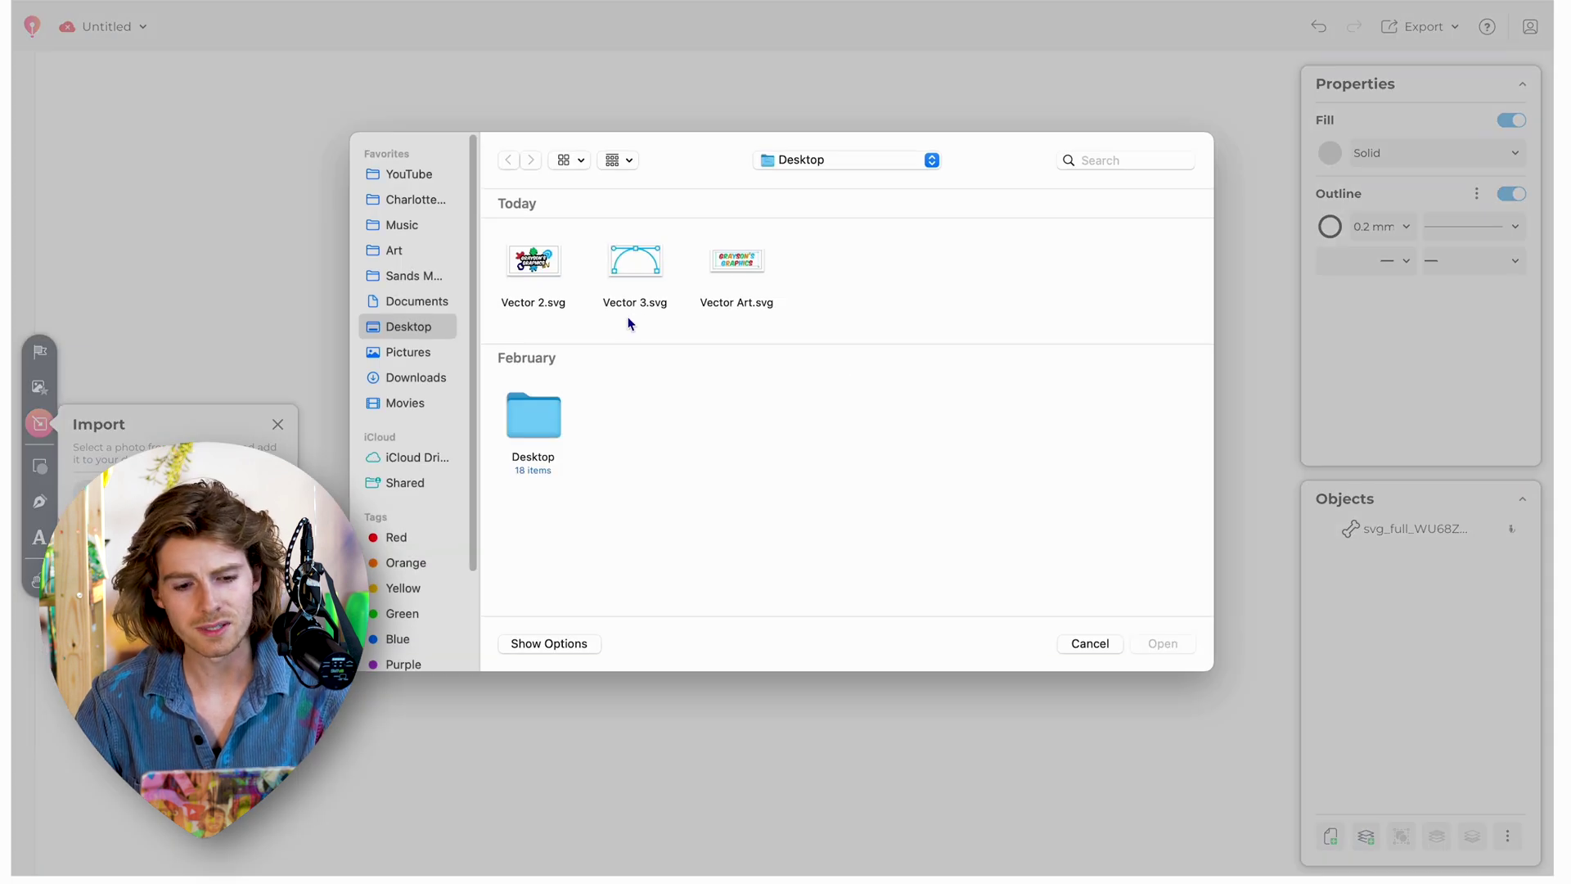
double_click(552, 266)
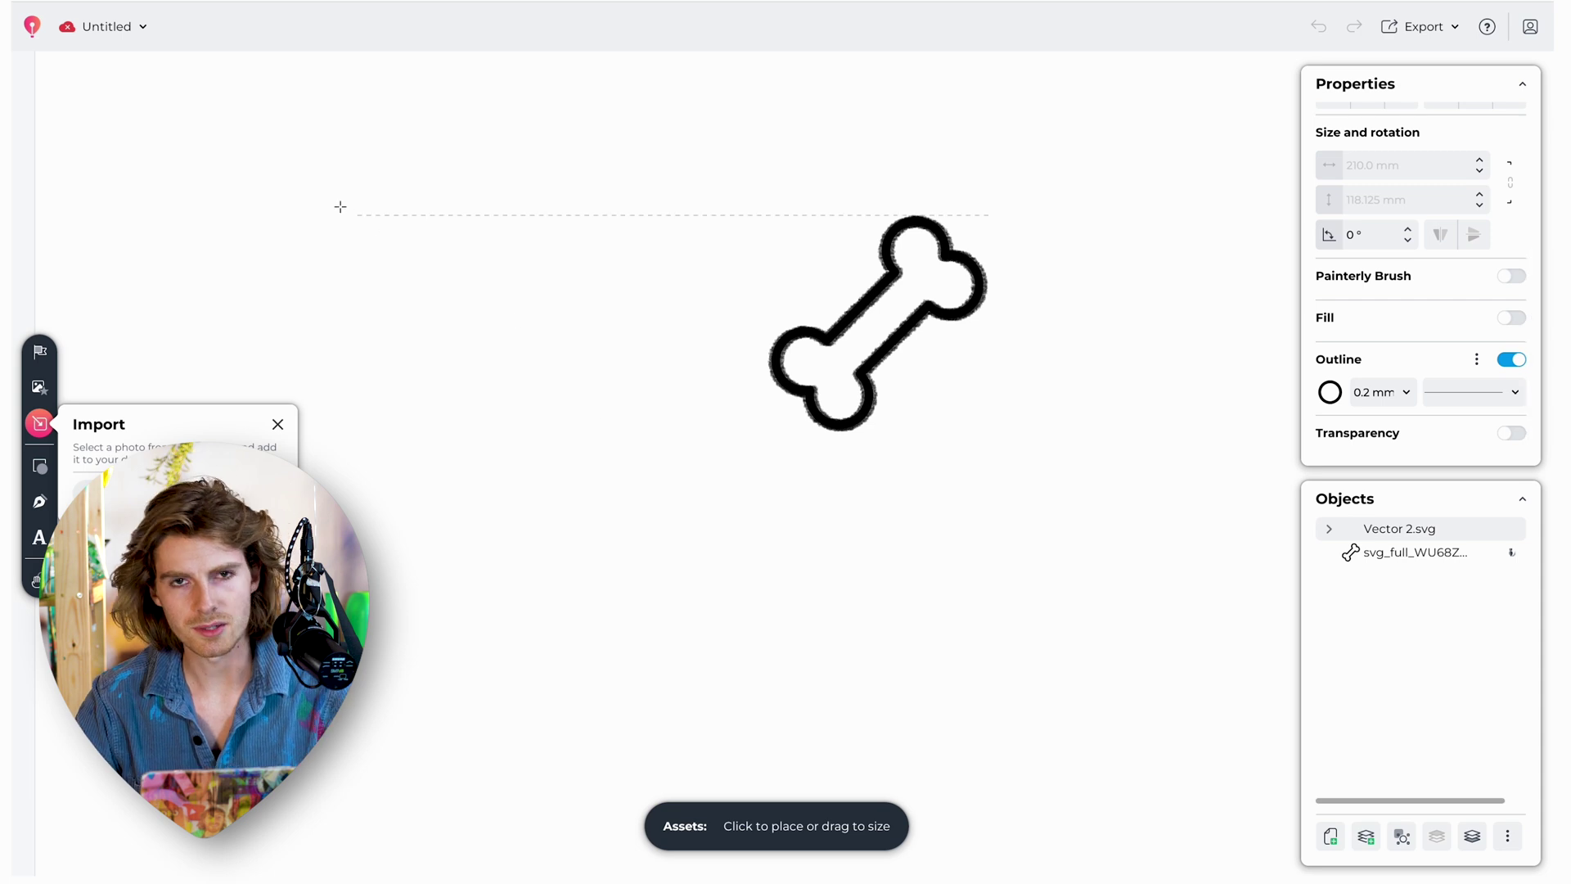
click(600, 374)
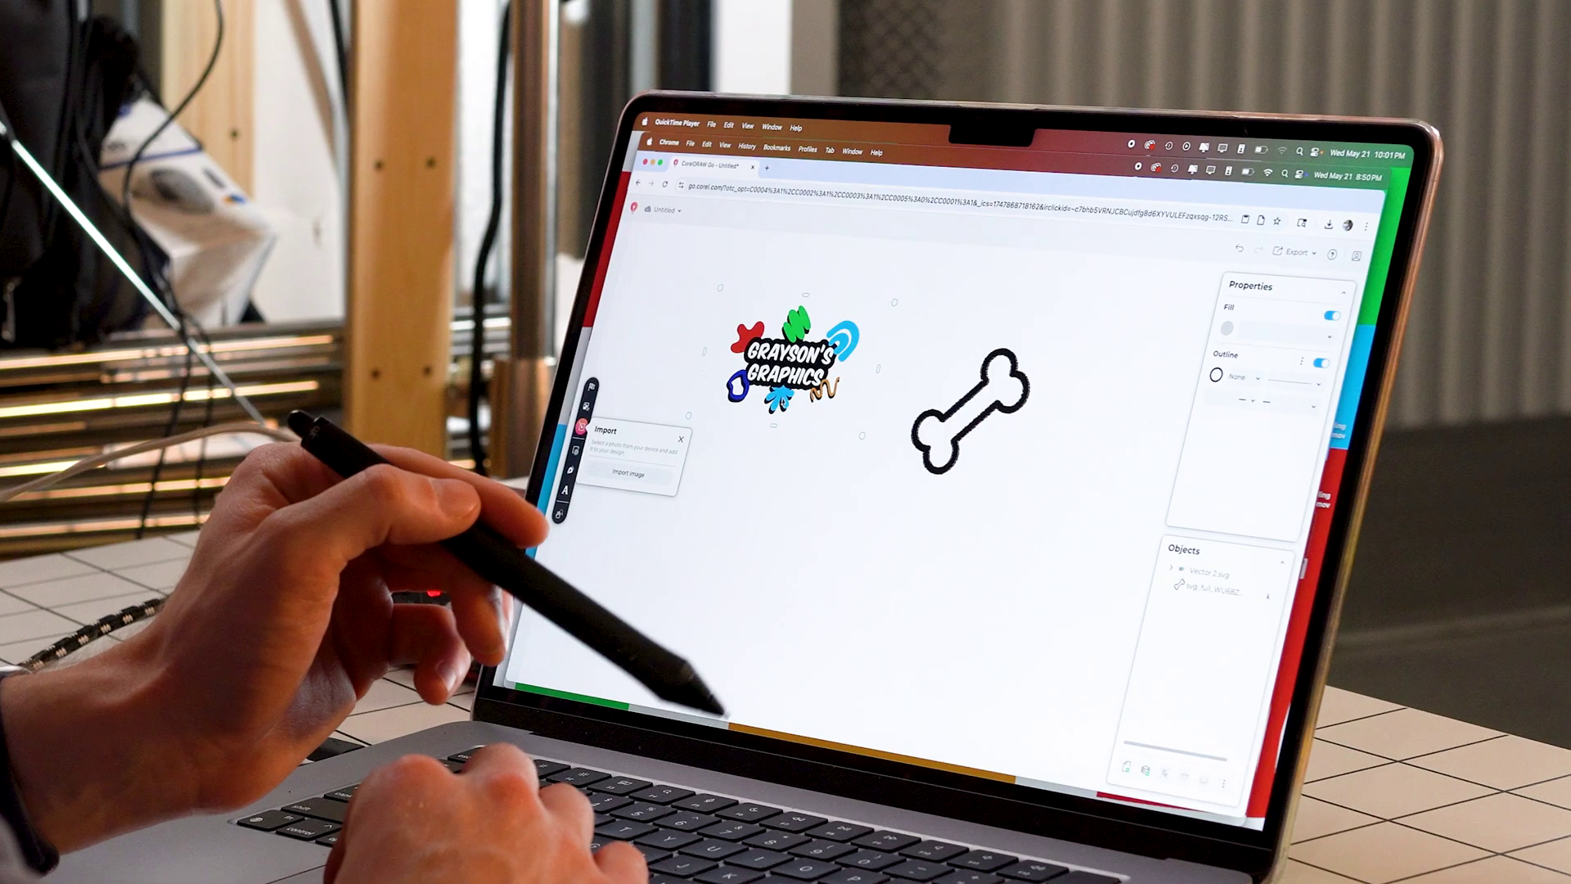
right_click(809, 417)
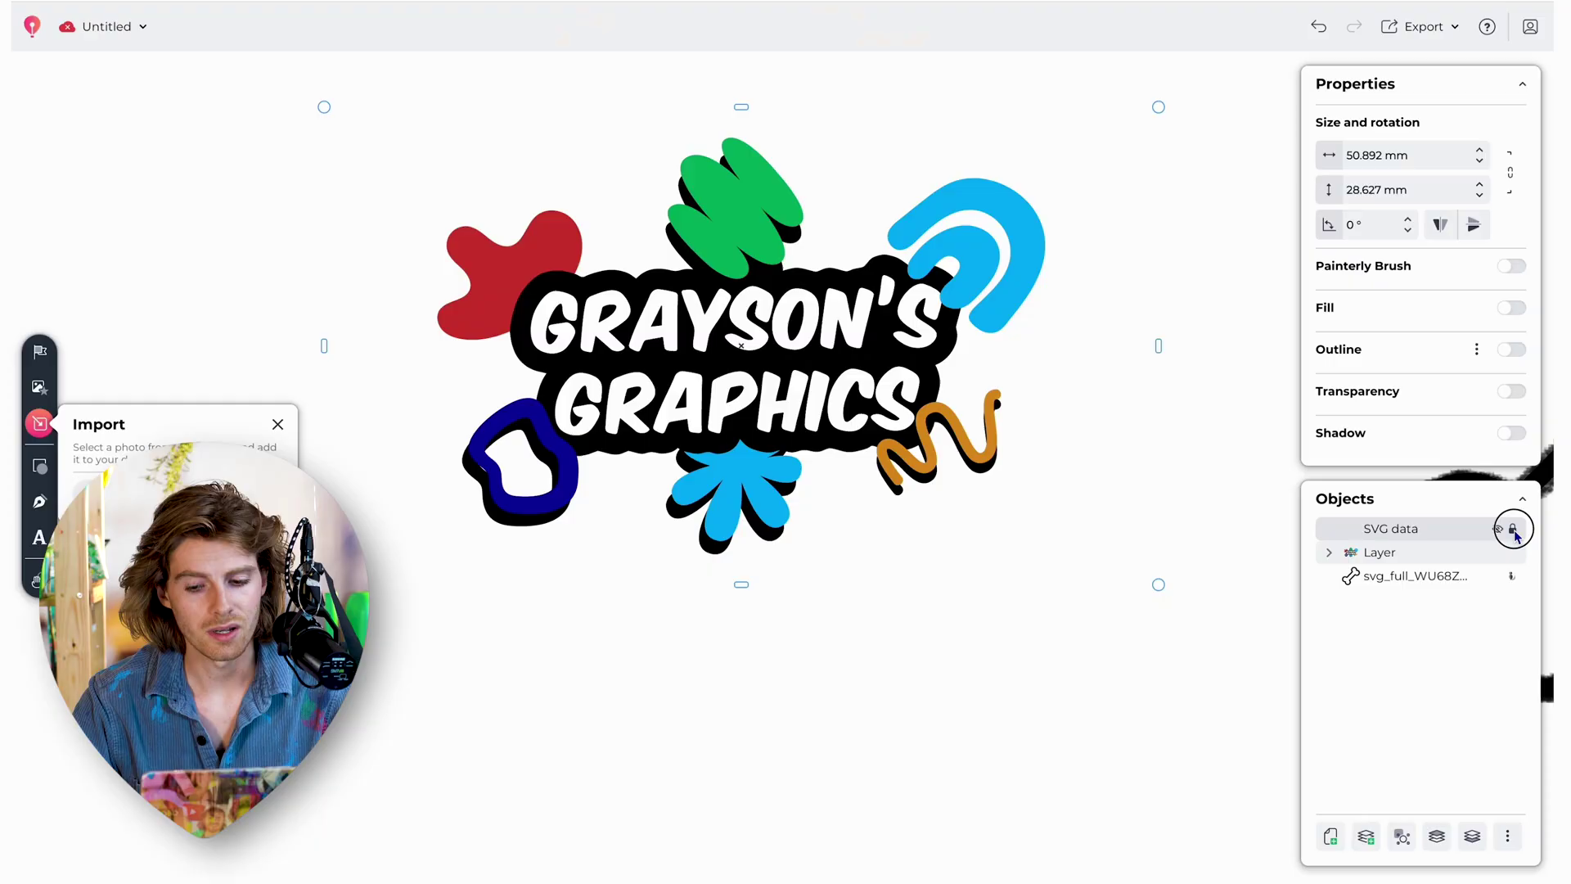
Step: Expand the layer, select the imported logo, and enter then leave crop mode without cropping
click(1365, 560)
click(756, 431)
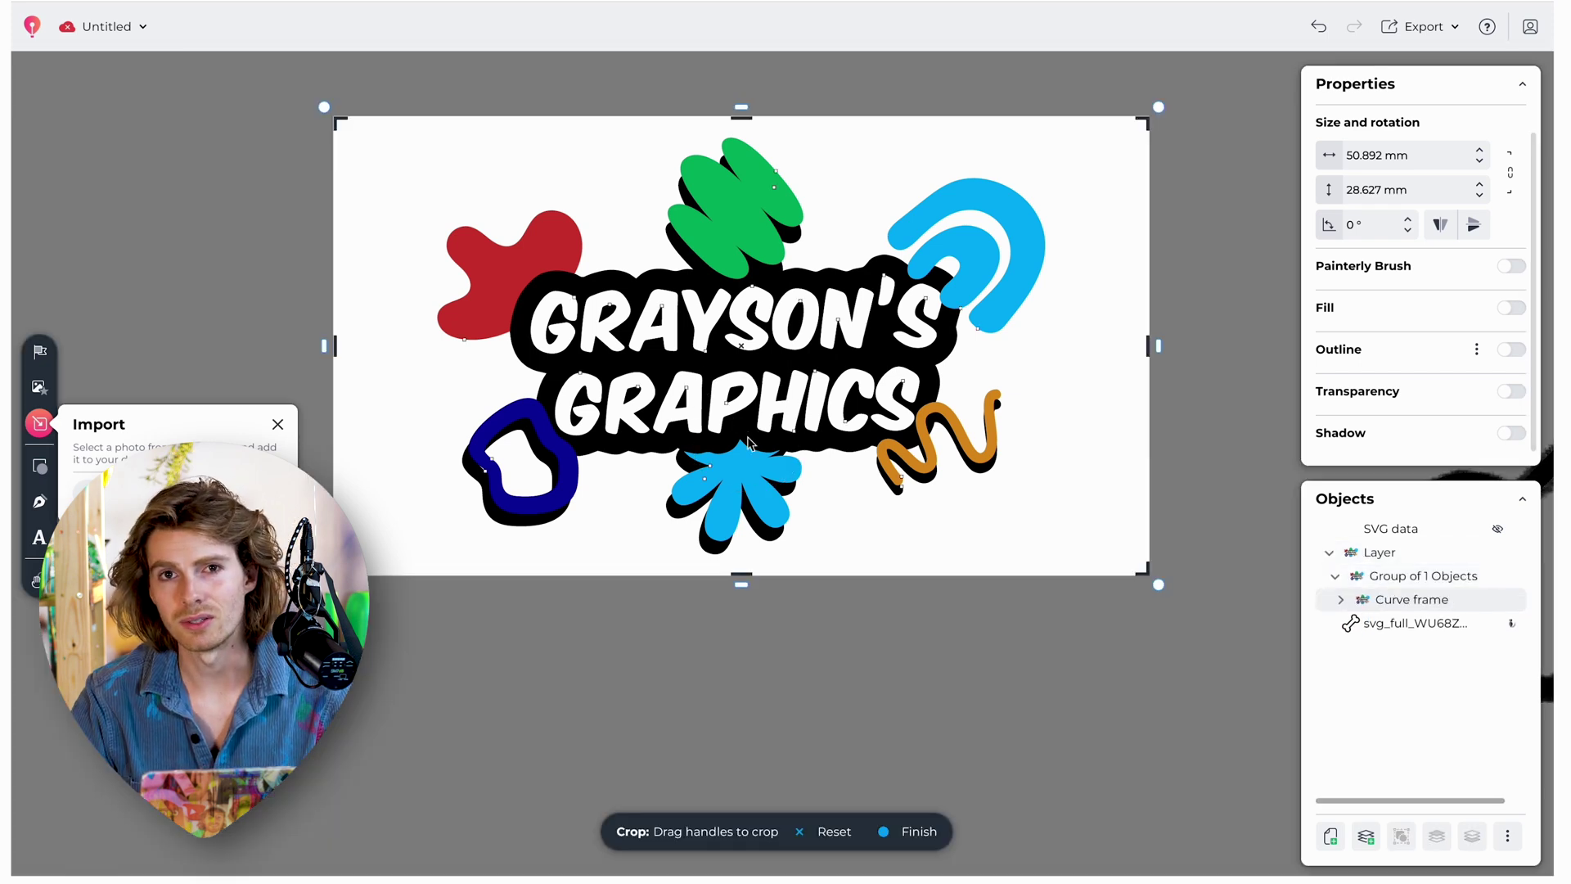
double_click(756, 434)
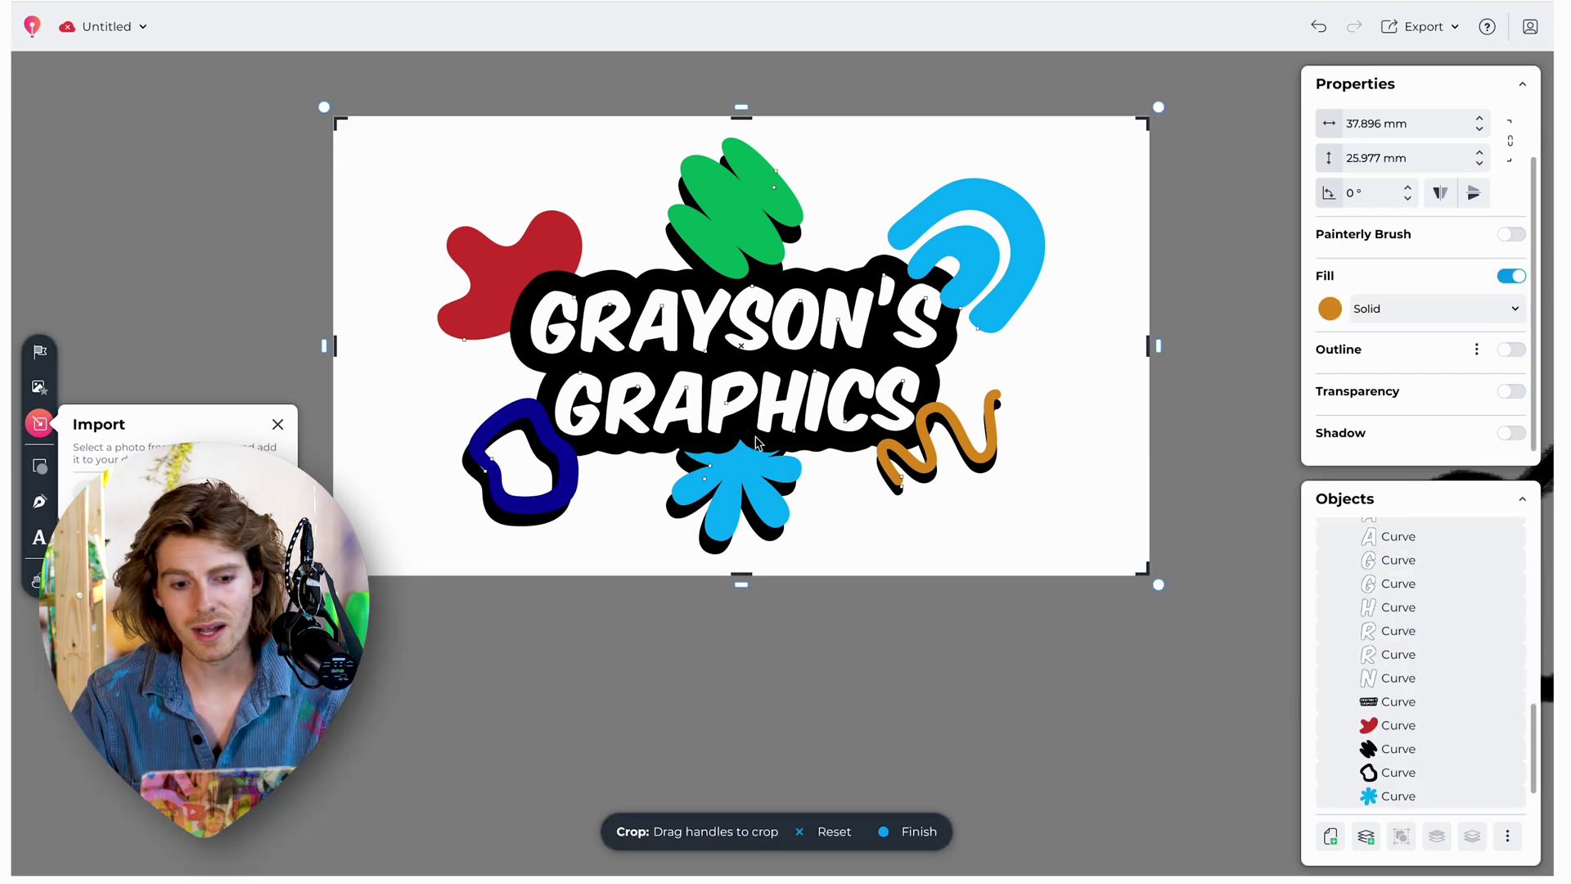
click(756, 442)
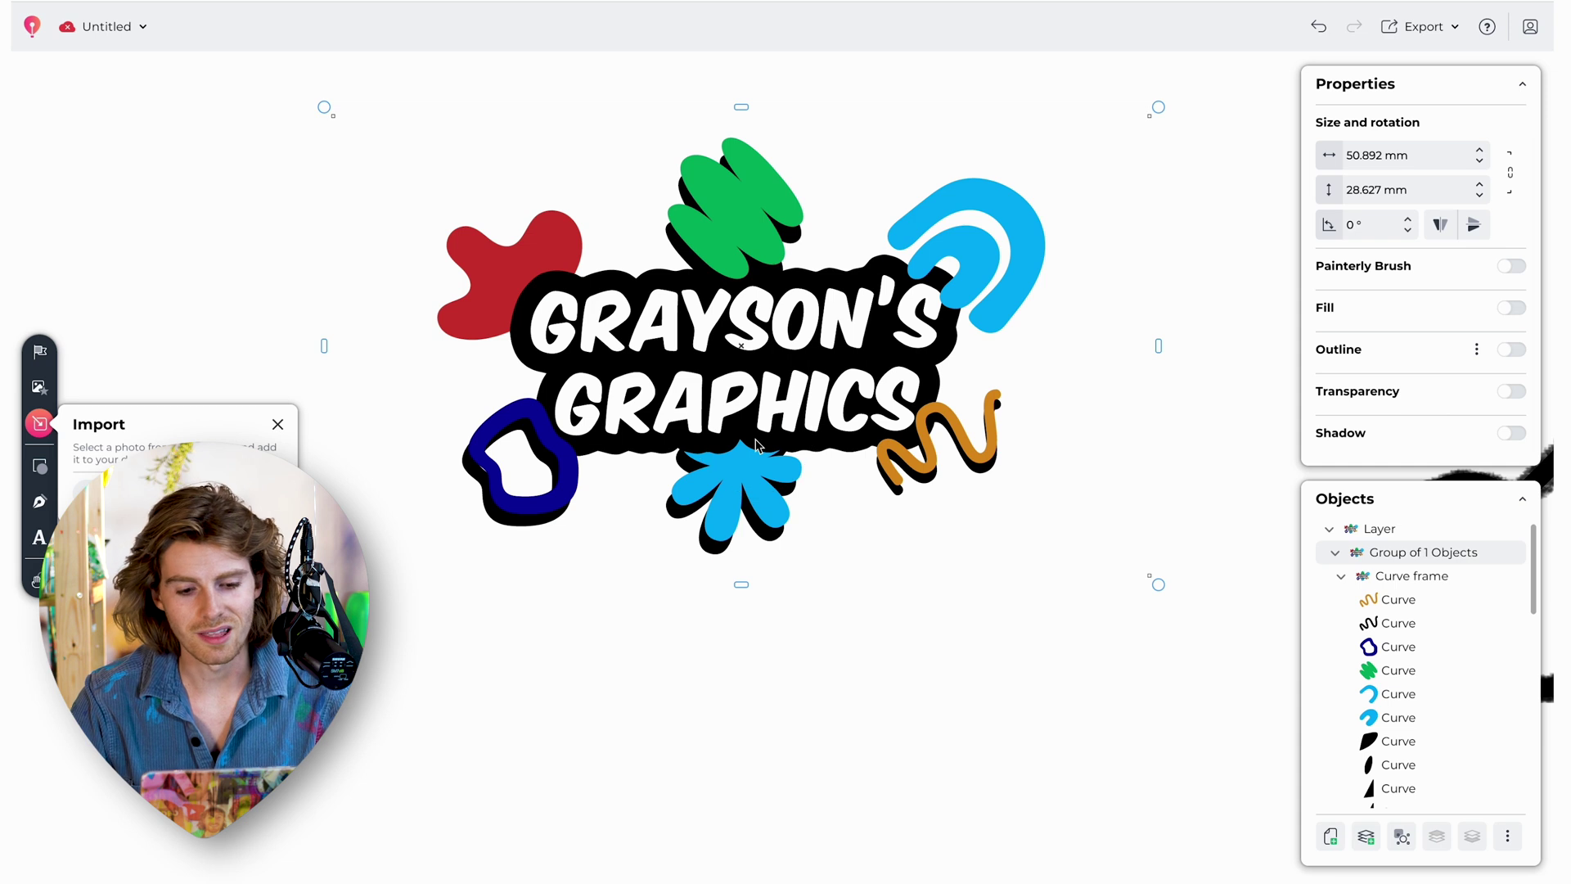
double_click(756, 444)
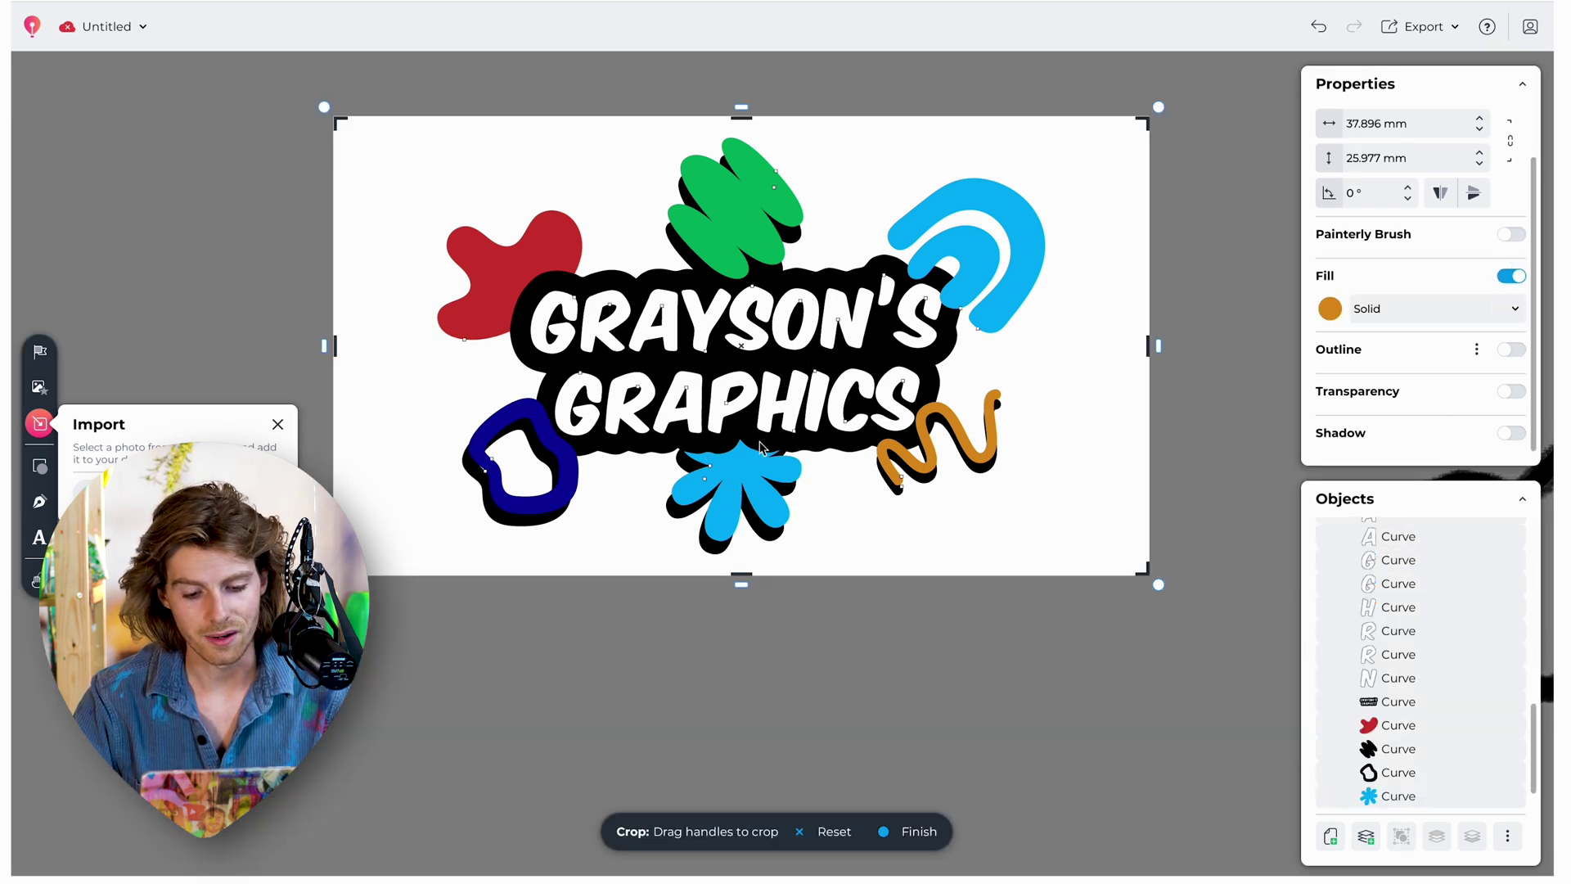
click(760, 446)
Step: Edit the black lettering backdrop's nodes, pulling the P's top-left corner upward
double_click(719, 366)
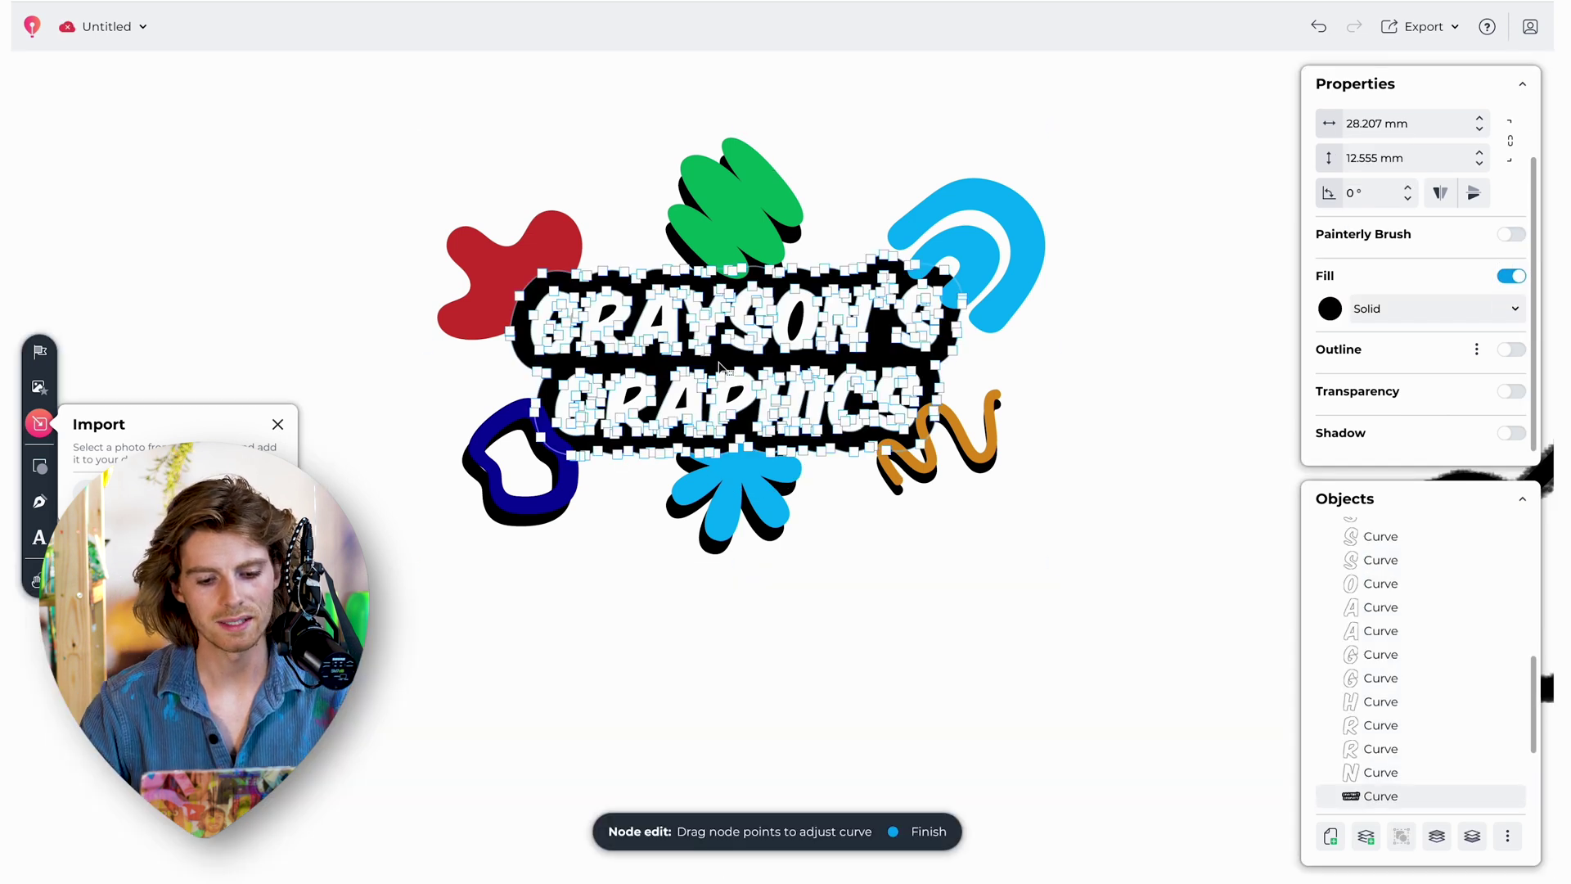
scroll(719, 366, up, 5)
drag(700, 449, 697, 404)
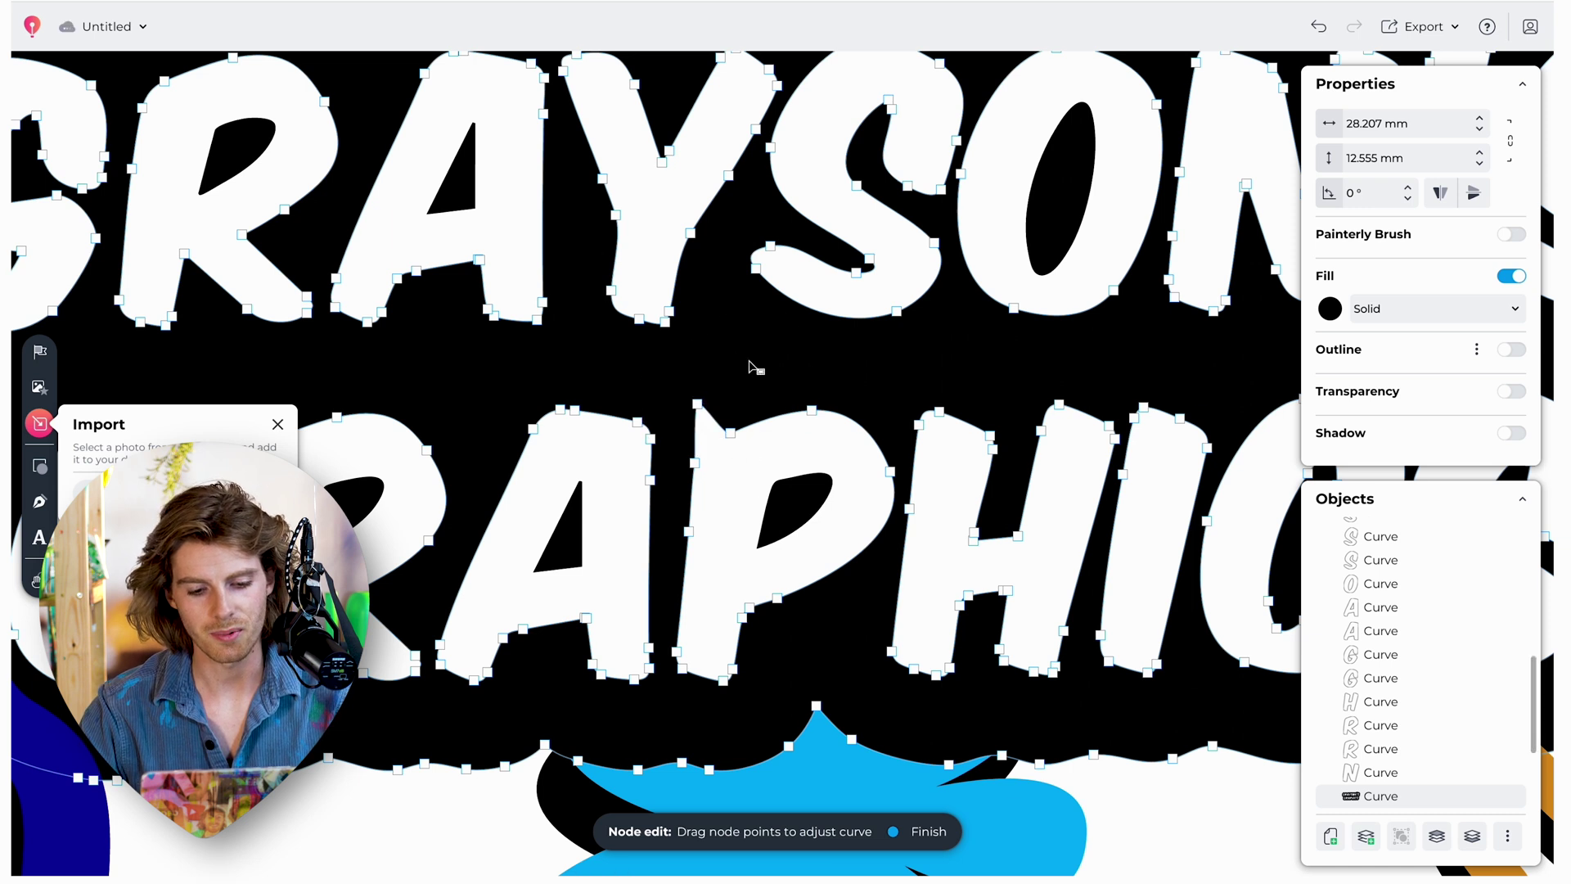
scroll(750, 365, down, 5)
Step: Edit the blue flower's nodes to flatten the right-hand petal's lower edge
click(745, 600)
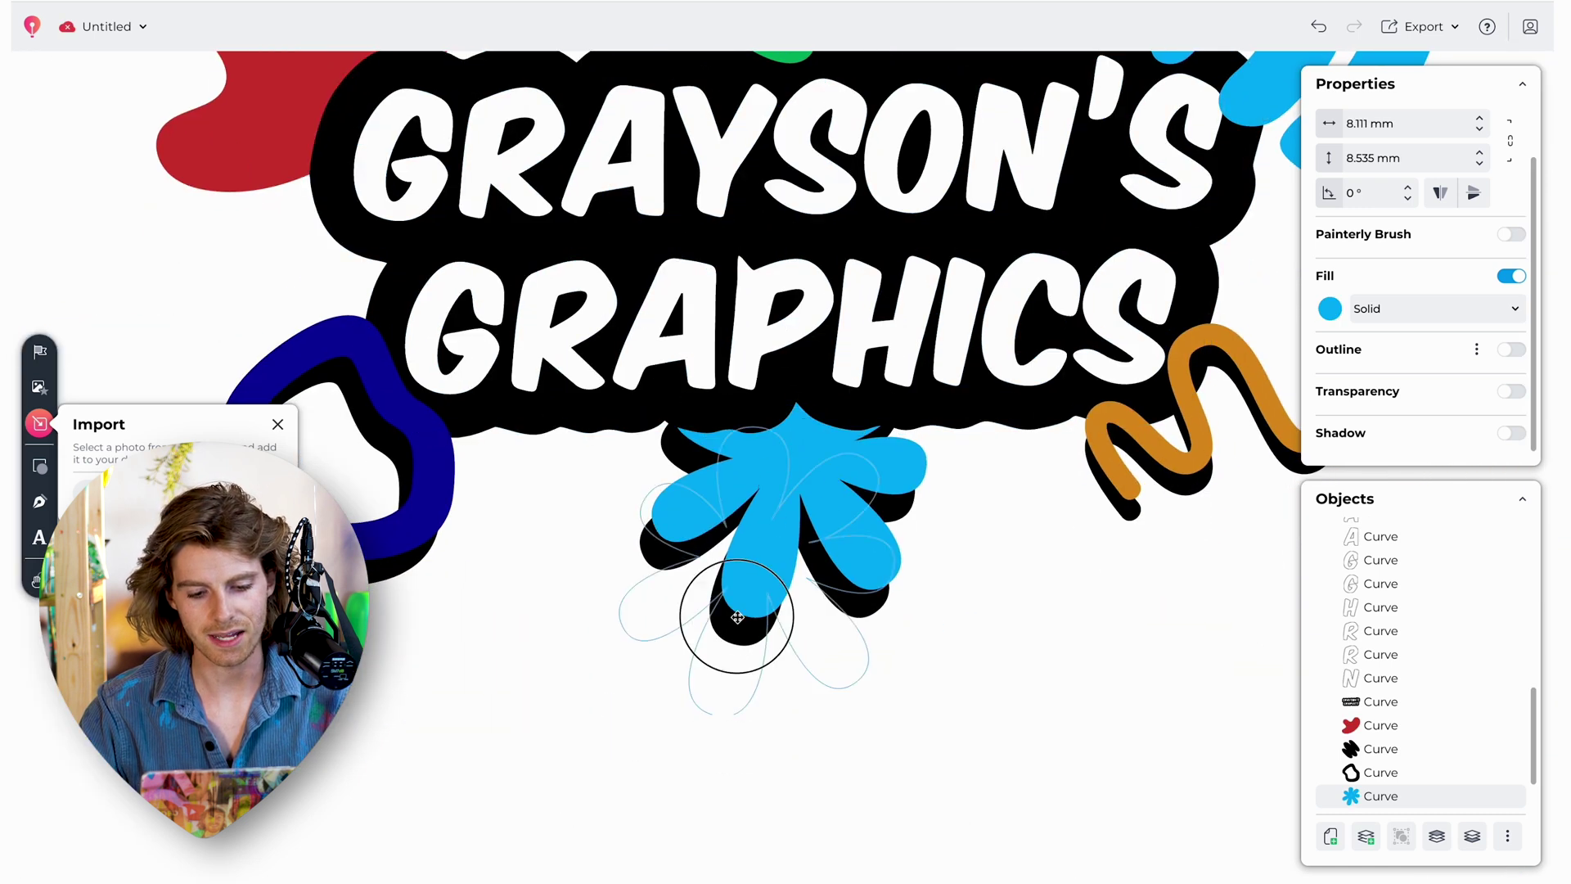
scroll(736, 561, up, 5)
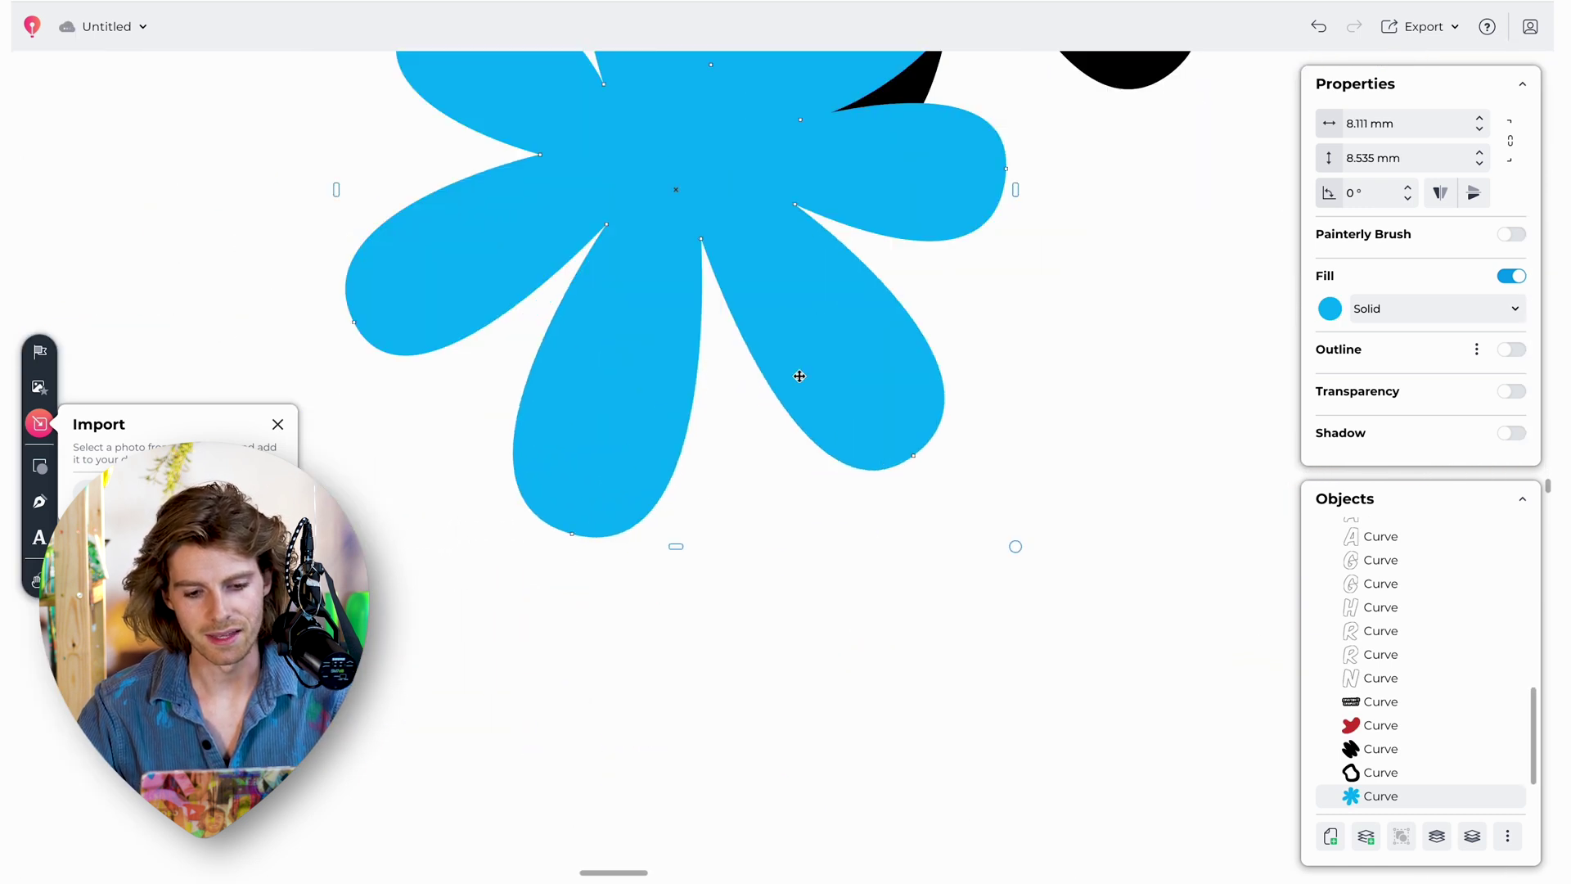
scroll(799, 375, up, 2)
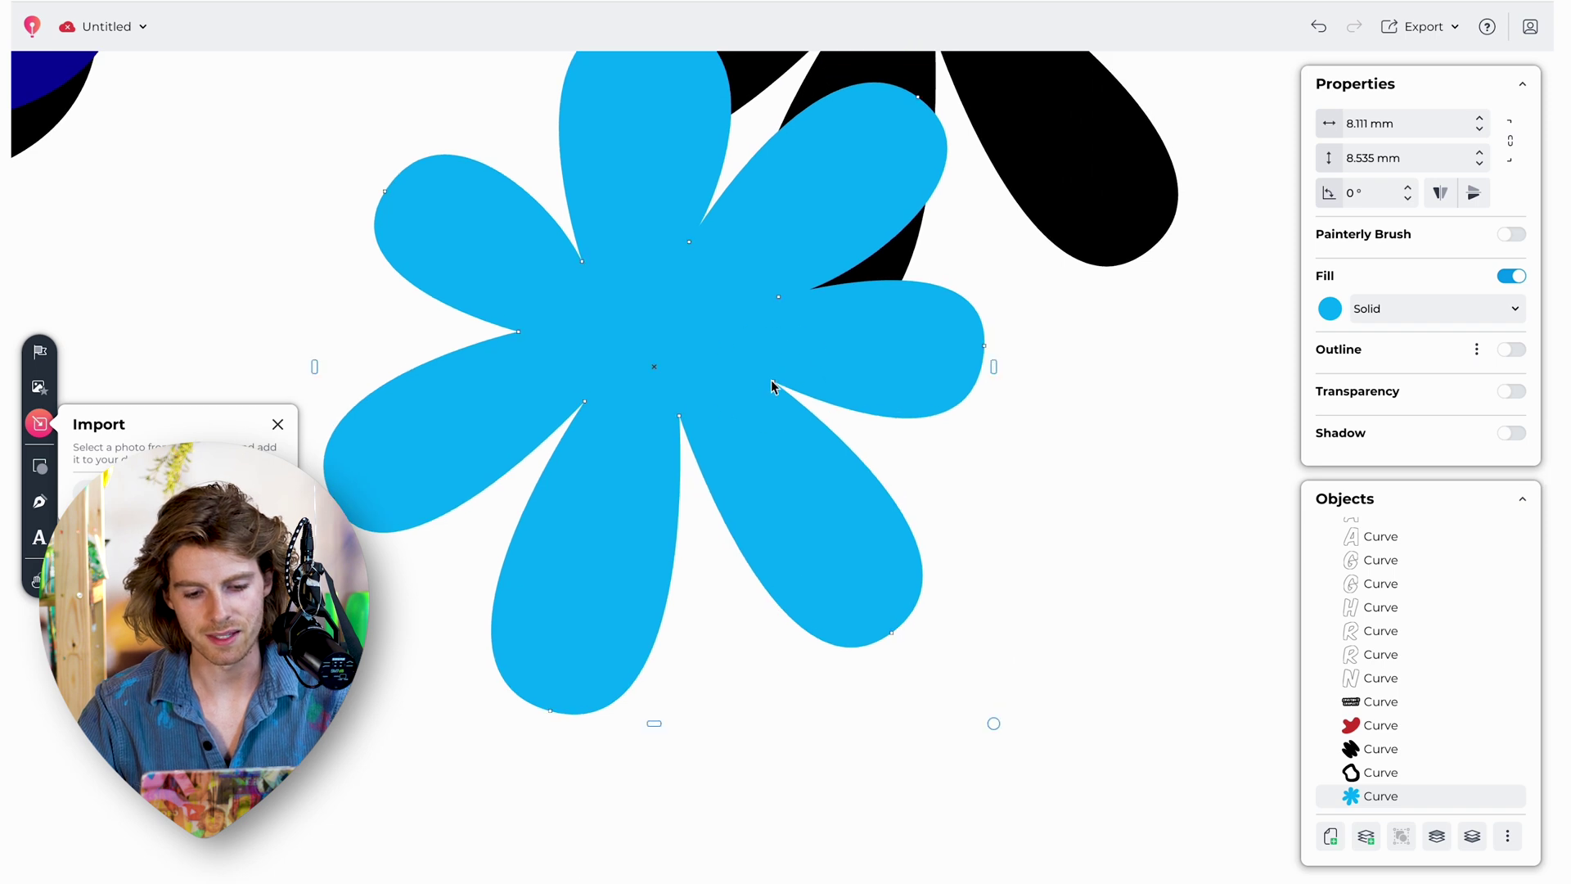
double_click(770, 380)
click(752, 348)
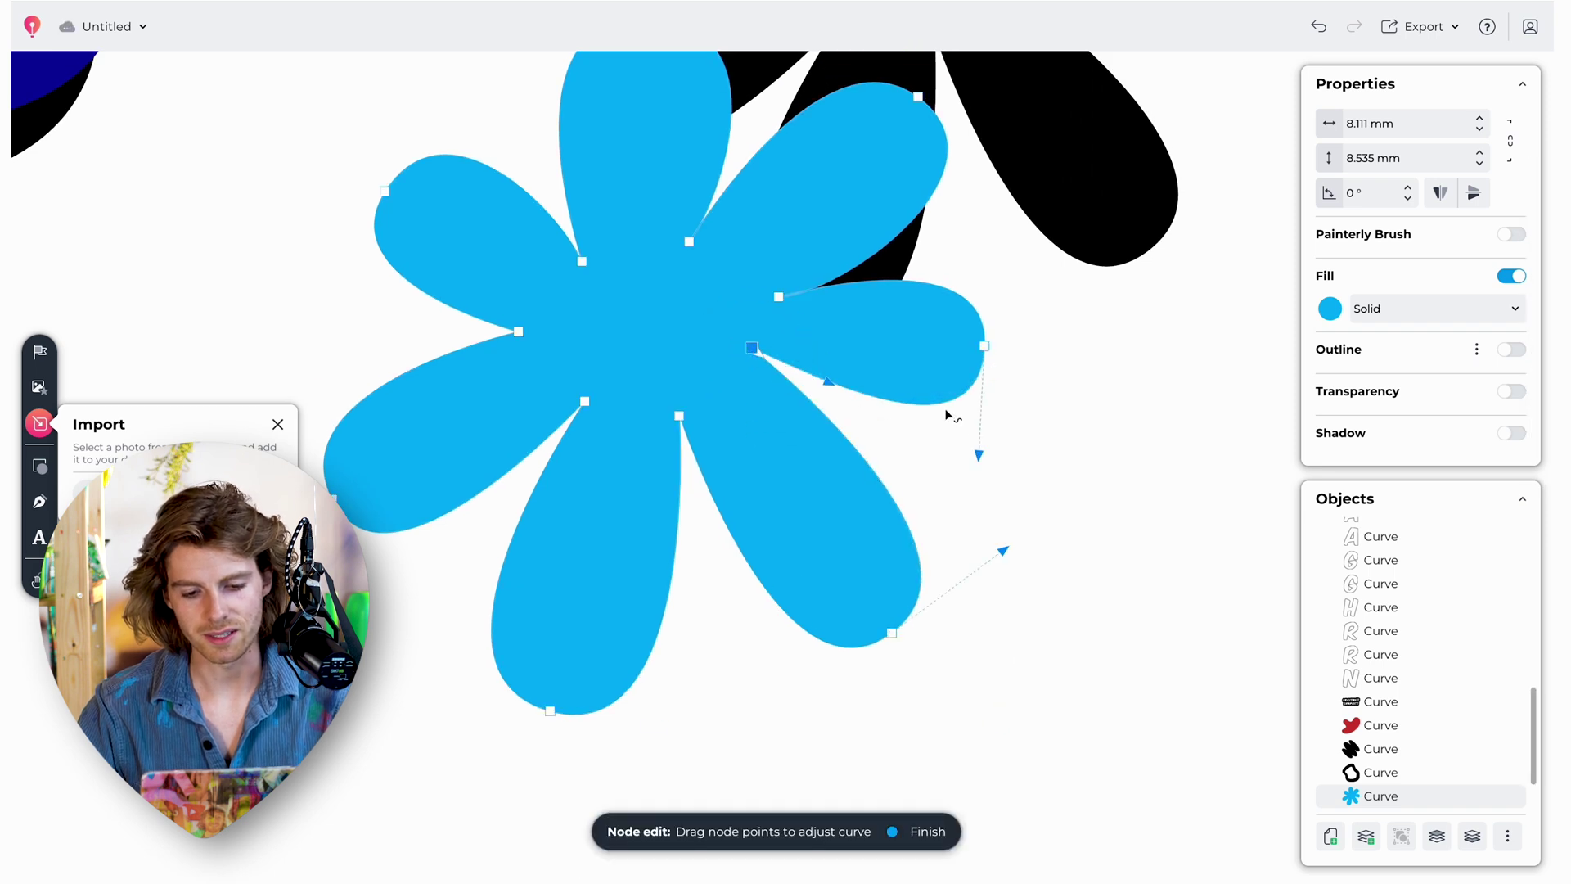
drag(980, 454, 985, 395)
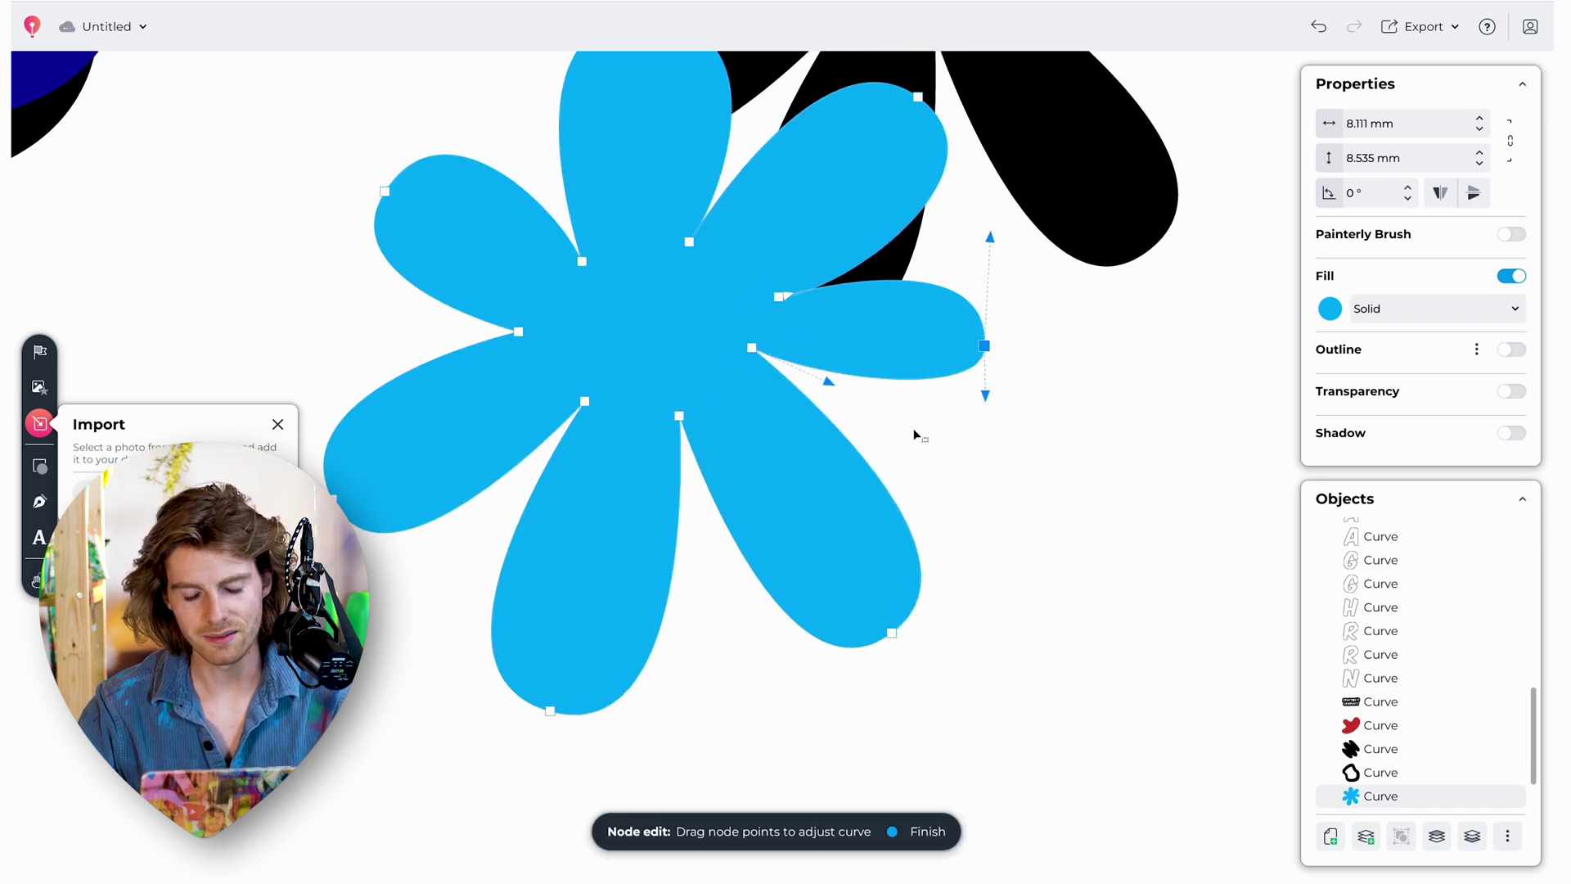
click(1116, 460)
scroll(1115, 467, down, 6)
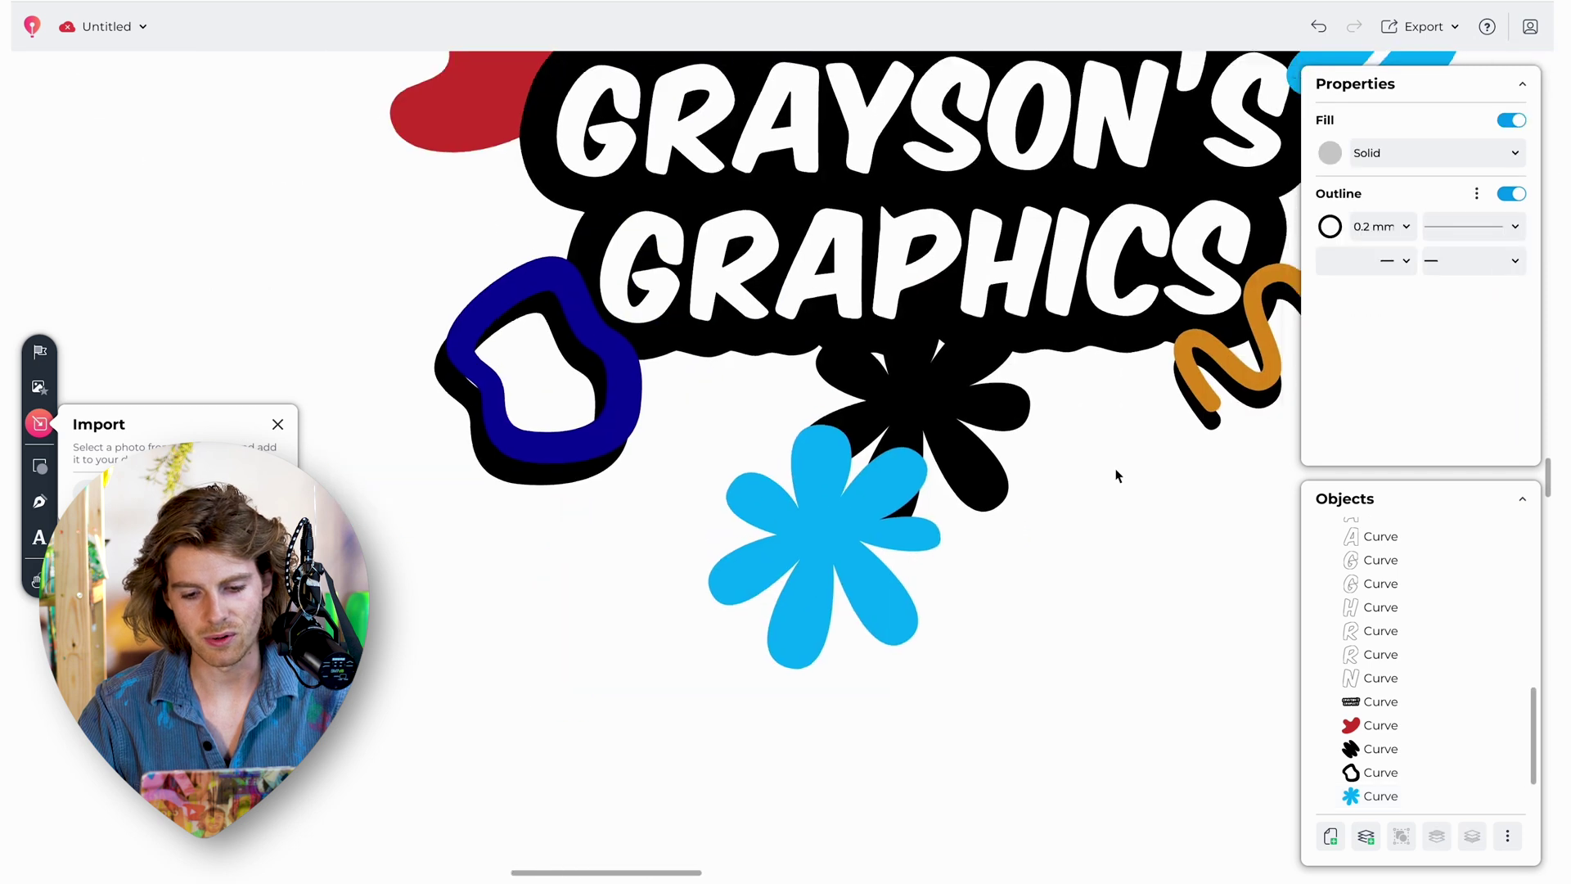
scroll(1117, 475, right, 4)
scroll(1117, 475, up, 2)
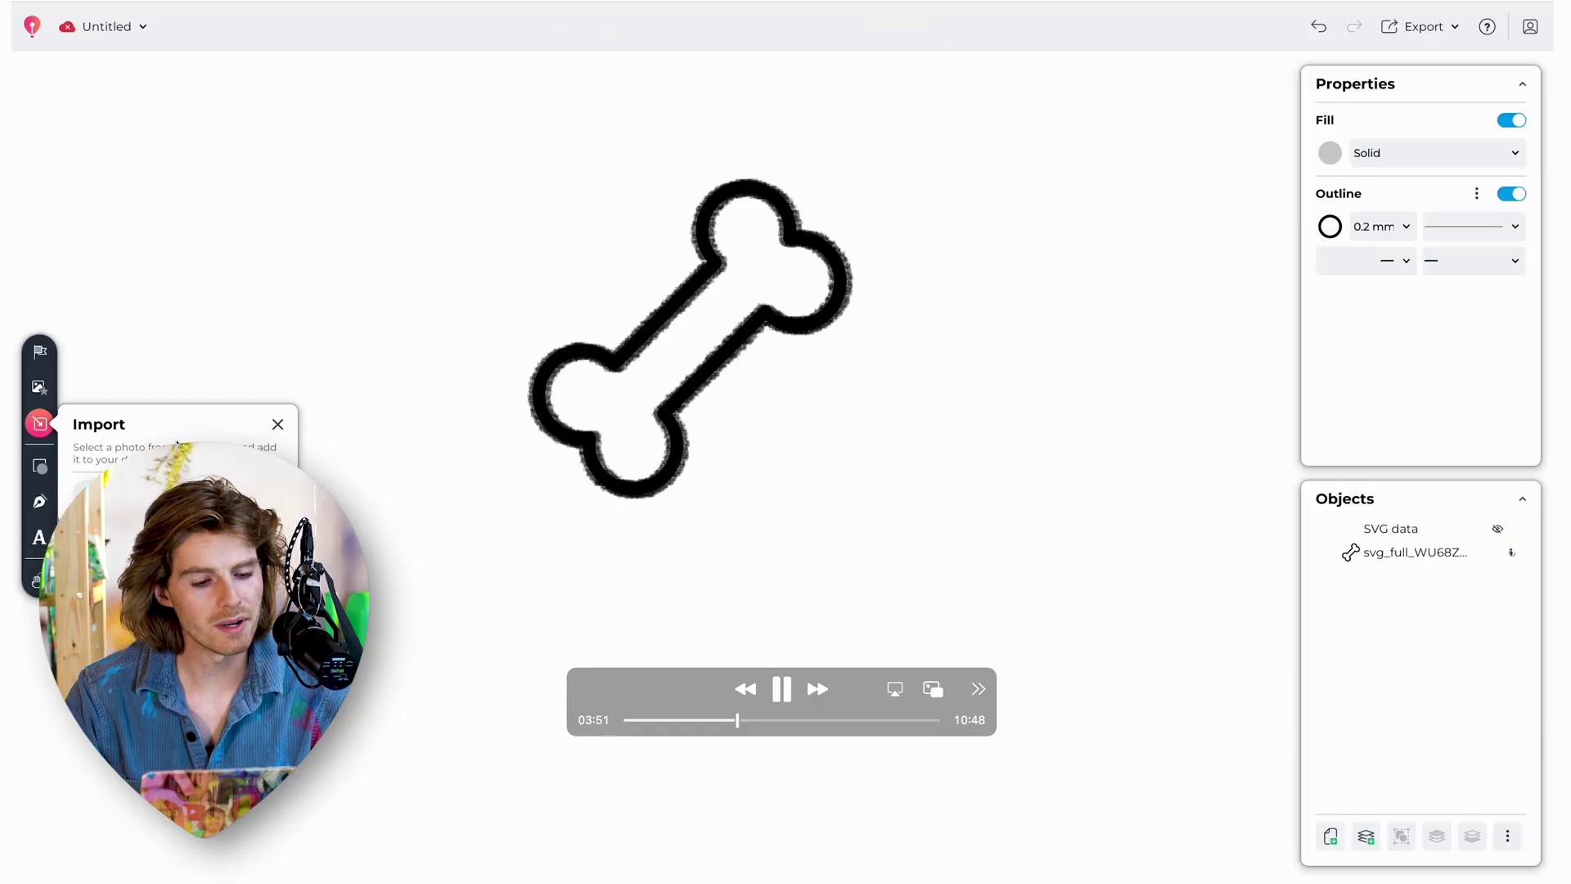
Step: Set up the Sparkles painterly brush at 2.82 mm with 0% transparency
click(41, 473)
scroll(138, 405, down, 2)
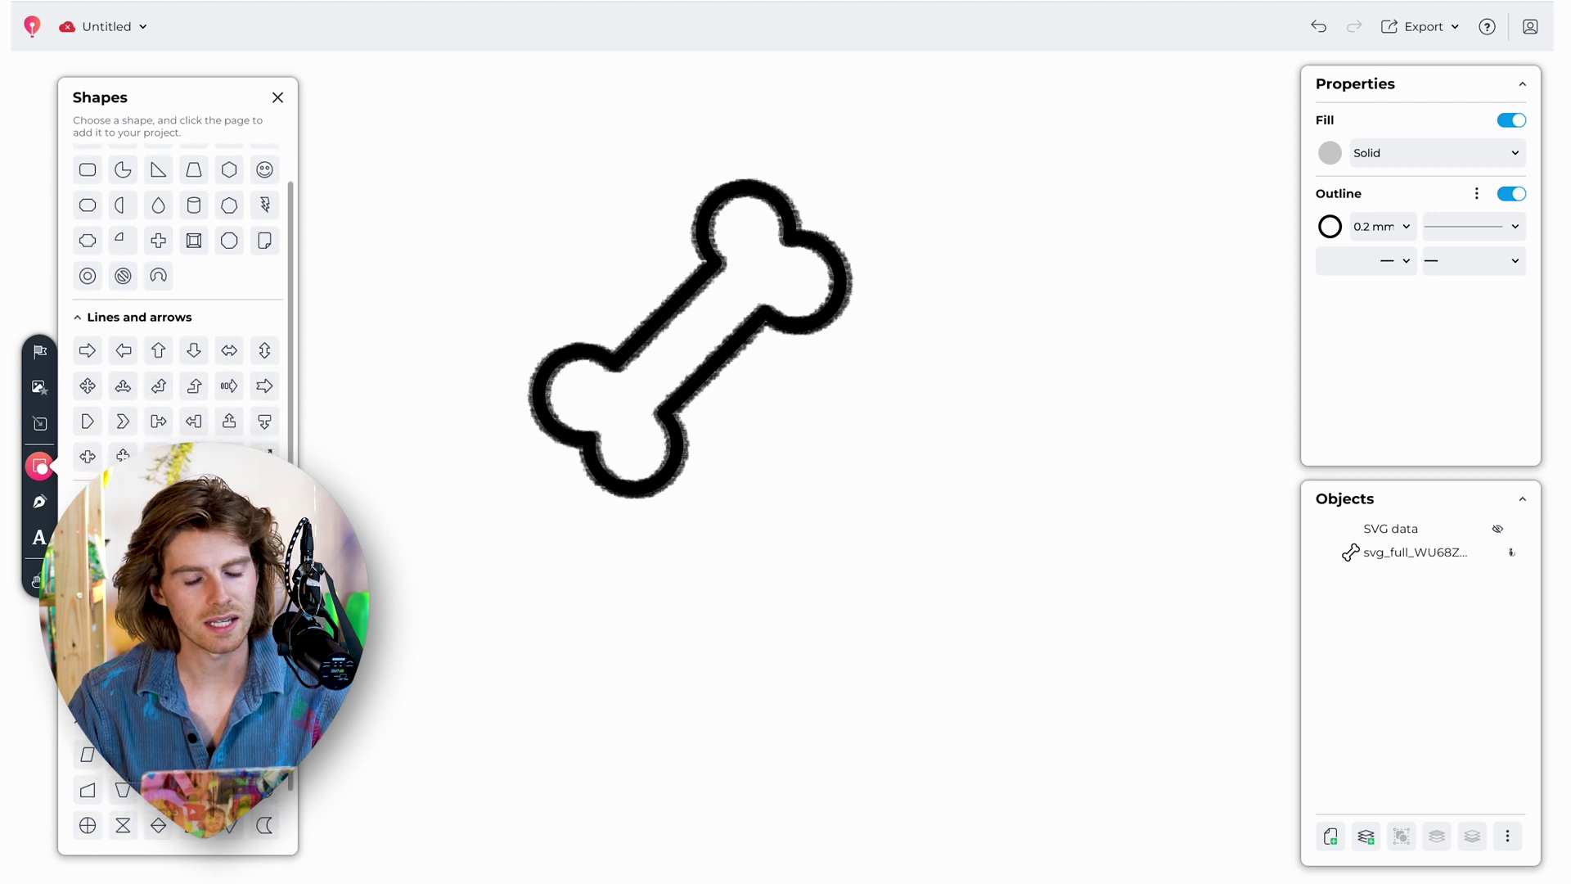
scroll(137, 405, up, 2)
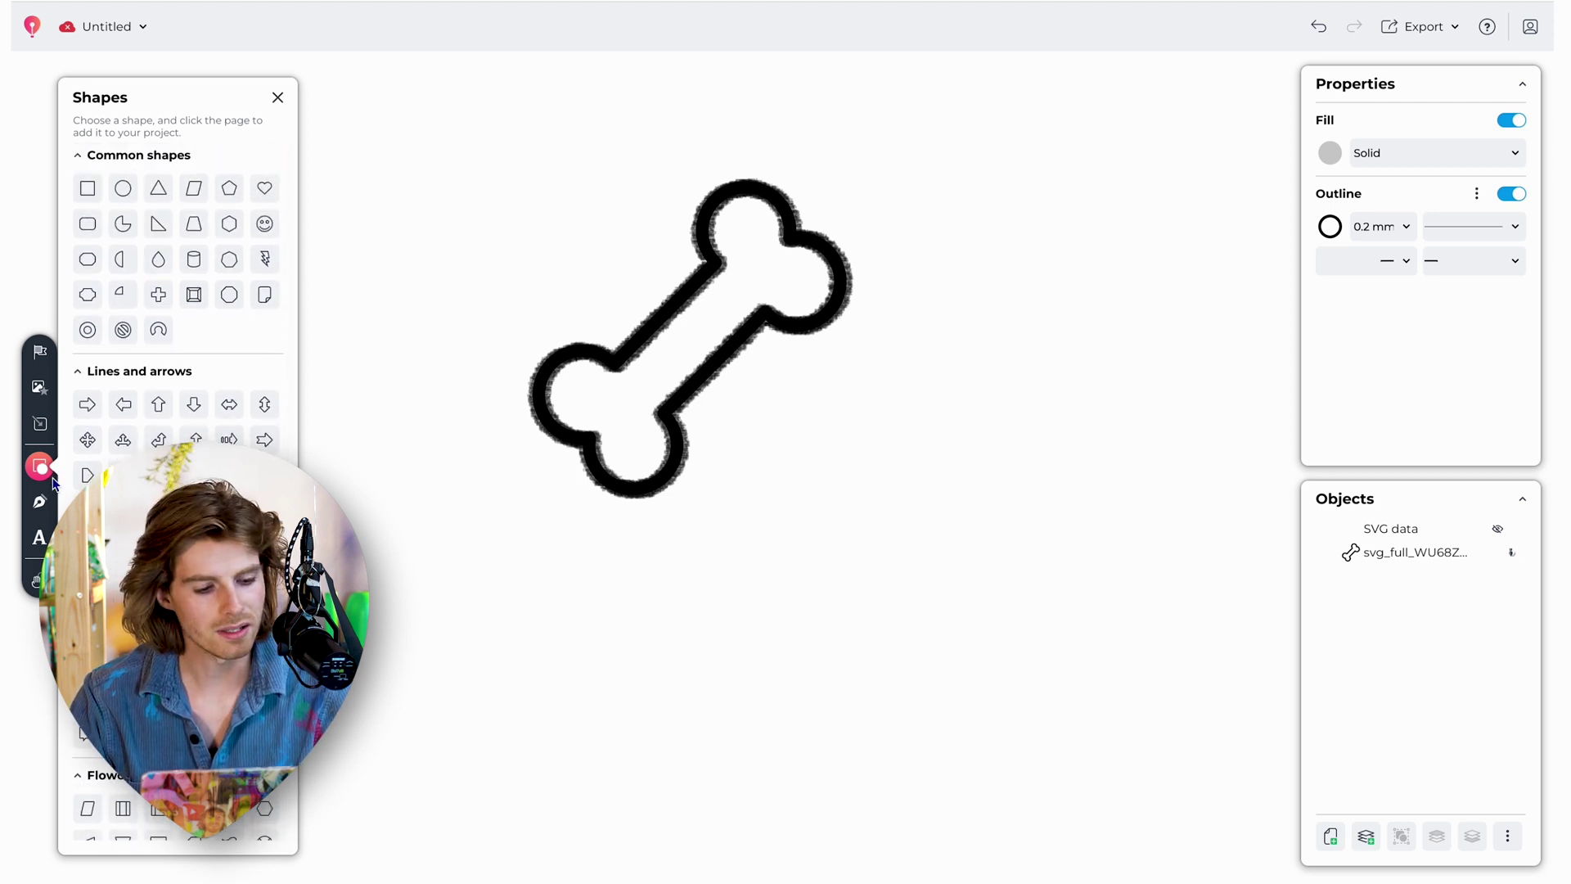
click(40, 502)
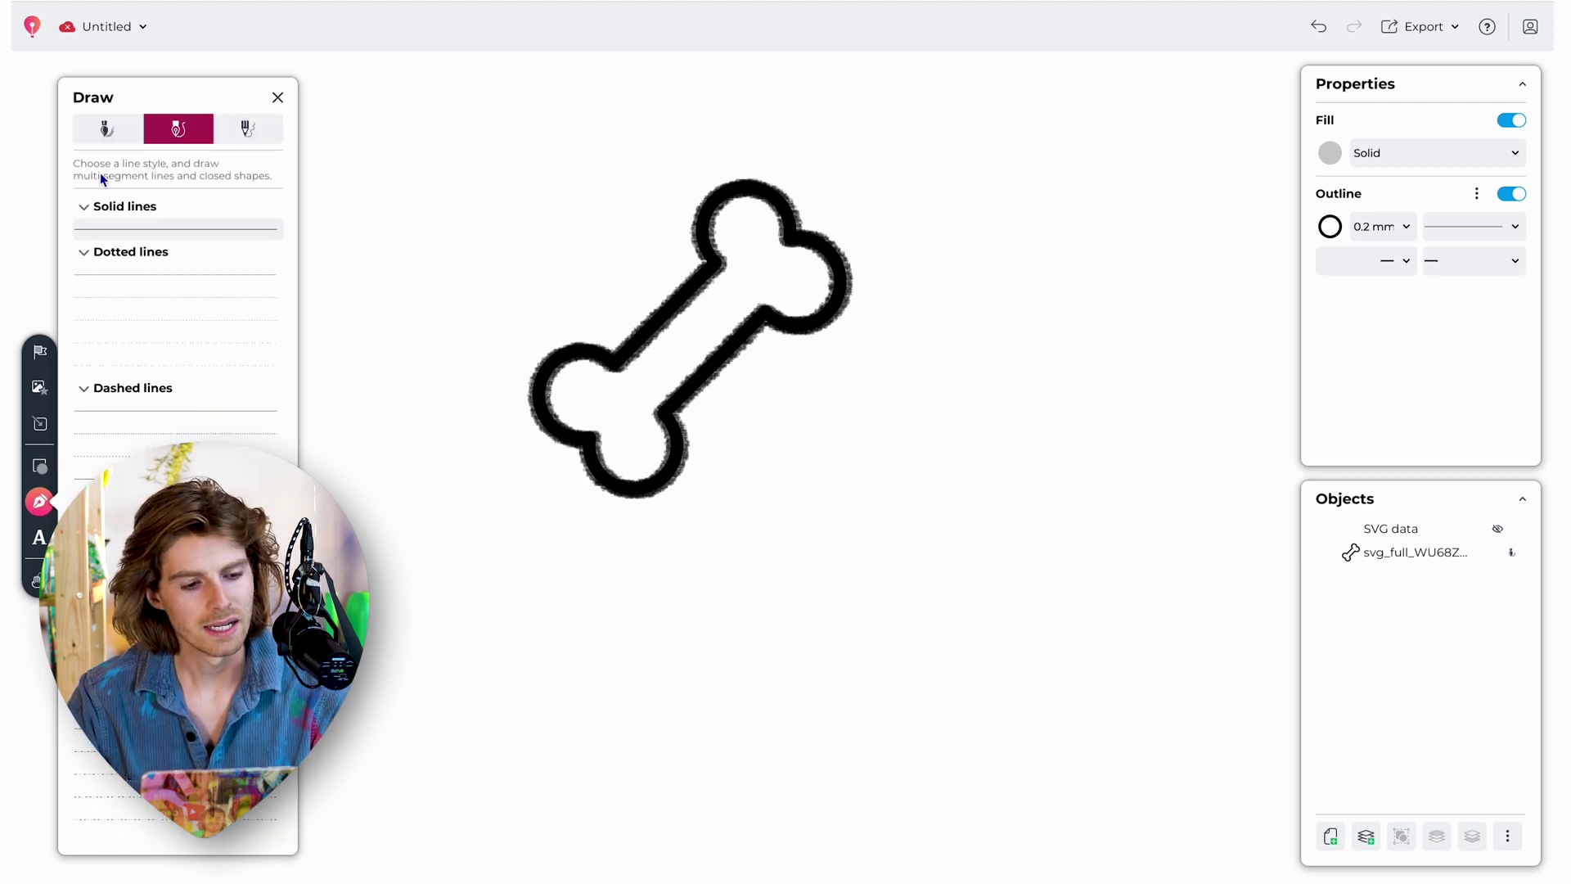
click(98, 130)
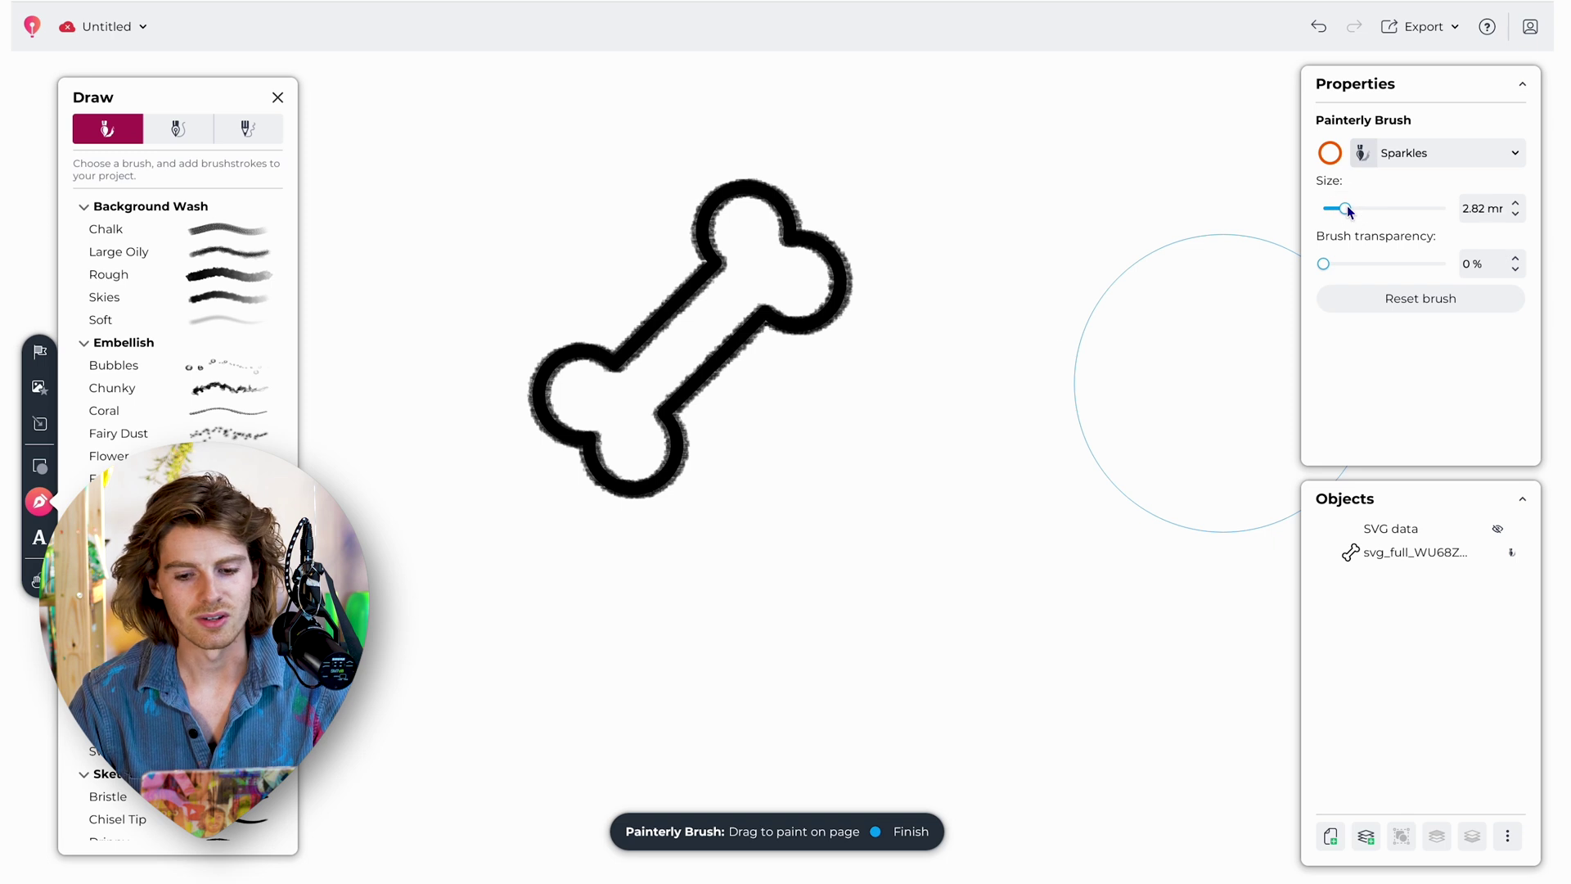
Step: Paint three orange Sparkles brushstrokes below the bone
mouse_move(449, 533)
mouse_down()
mouse_move(676, 594)
mouse_move(890, 530)
mouse_up()
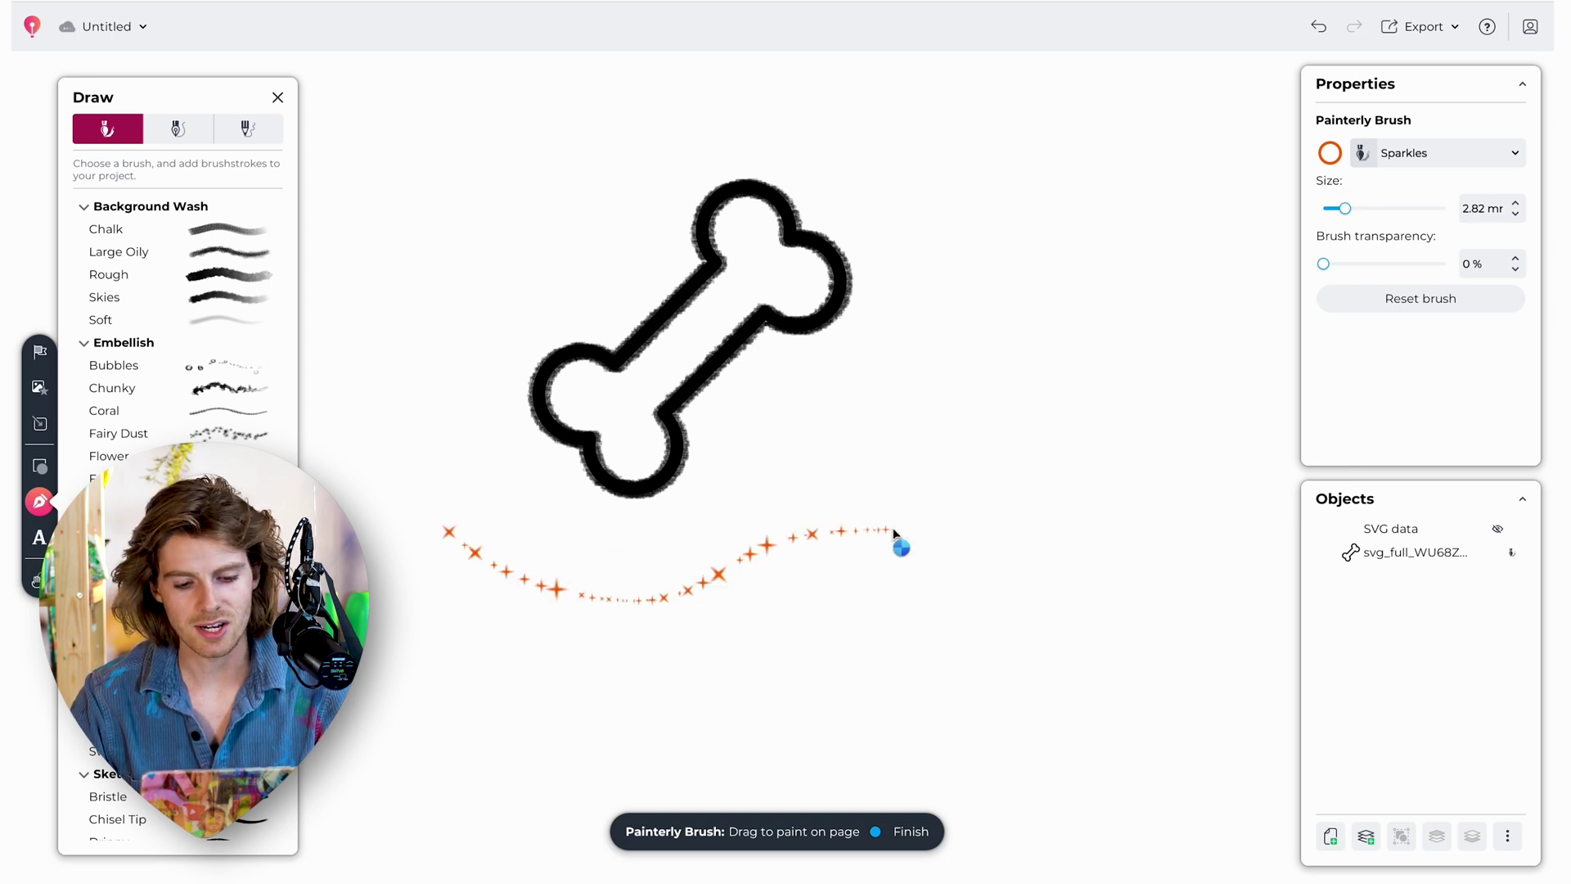
drag(1040, 528, 1035, 531)
drag(965, 577, 736, 655)
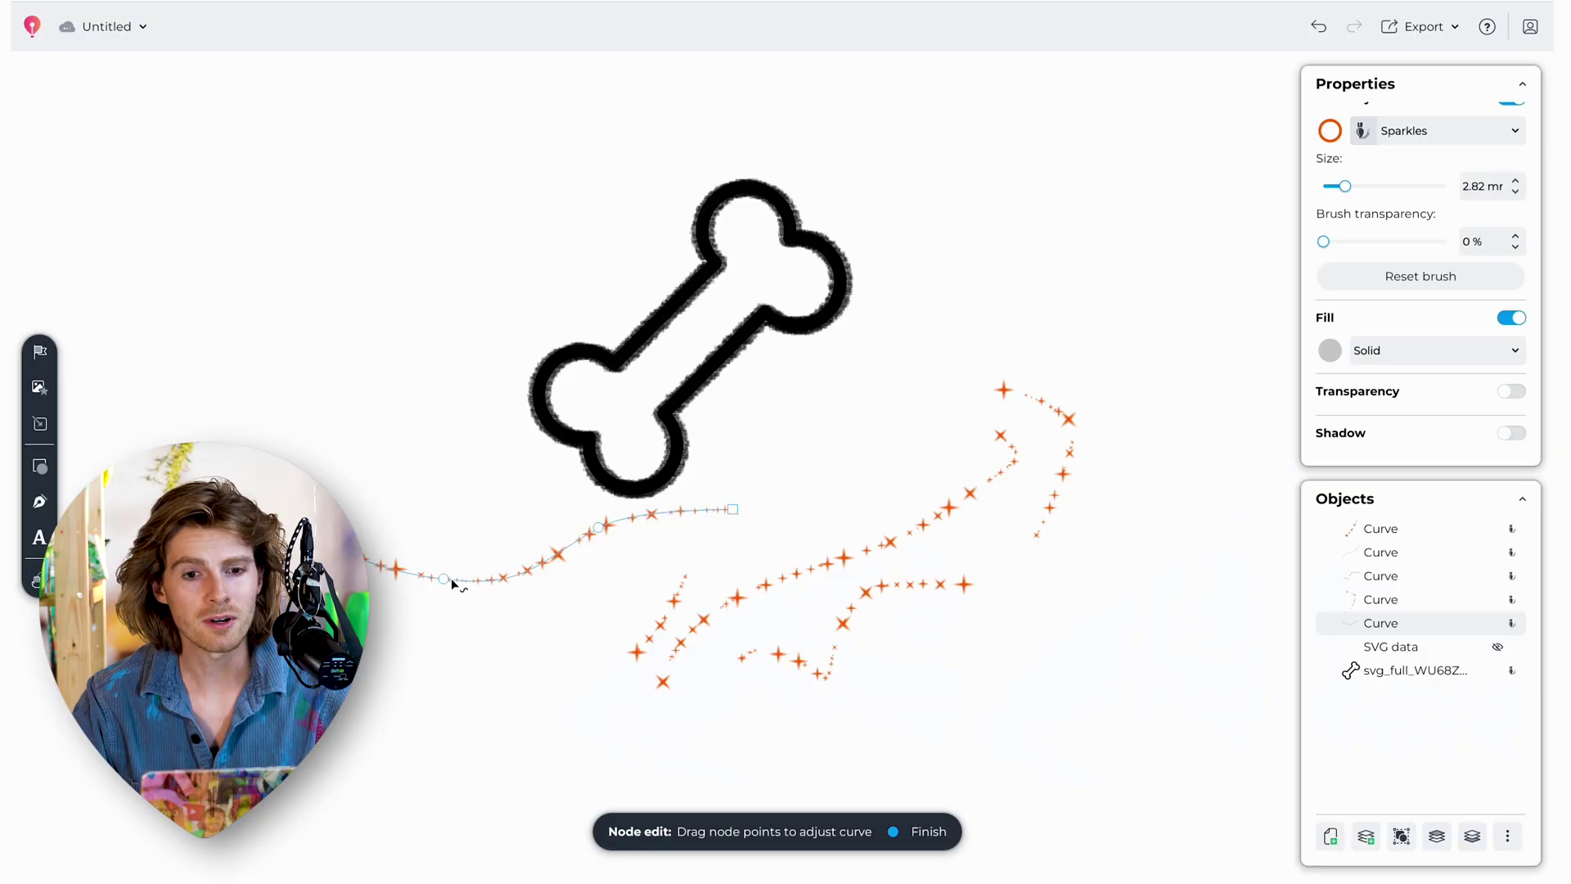
Step: Reshape the left sparkle stroke, enlarge its size to 4.976, and turn on its fill
mouse_move(442, 579)
mouse_down()
mouse_move(439, 515)
mouse_move(438, 592)
mouse_up()
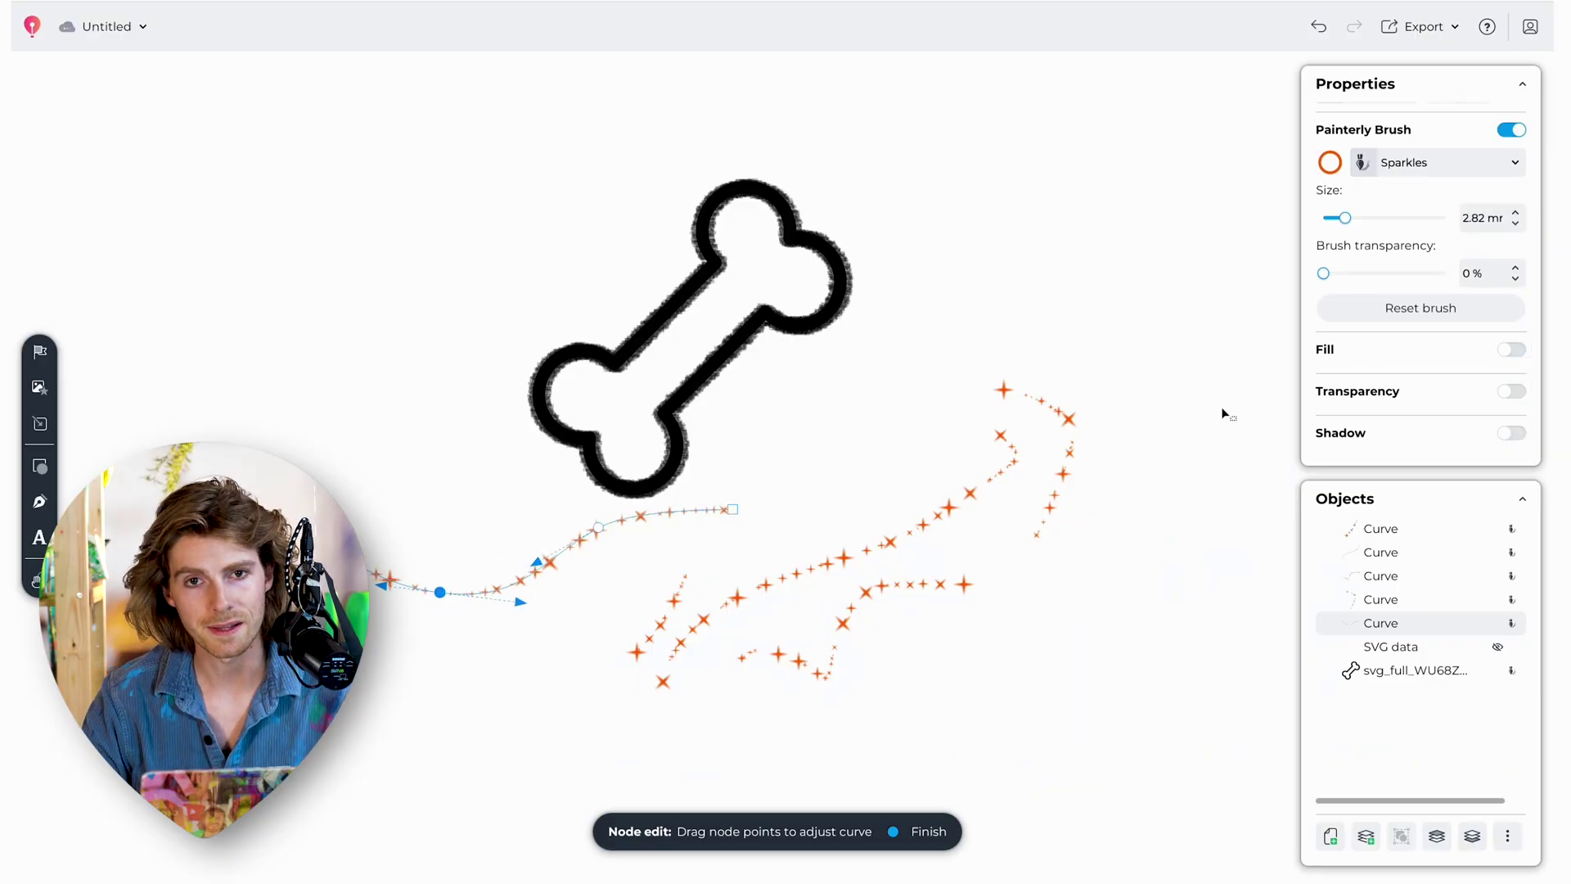
drag(1345, 220, 1358, 222)
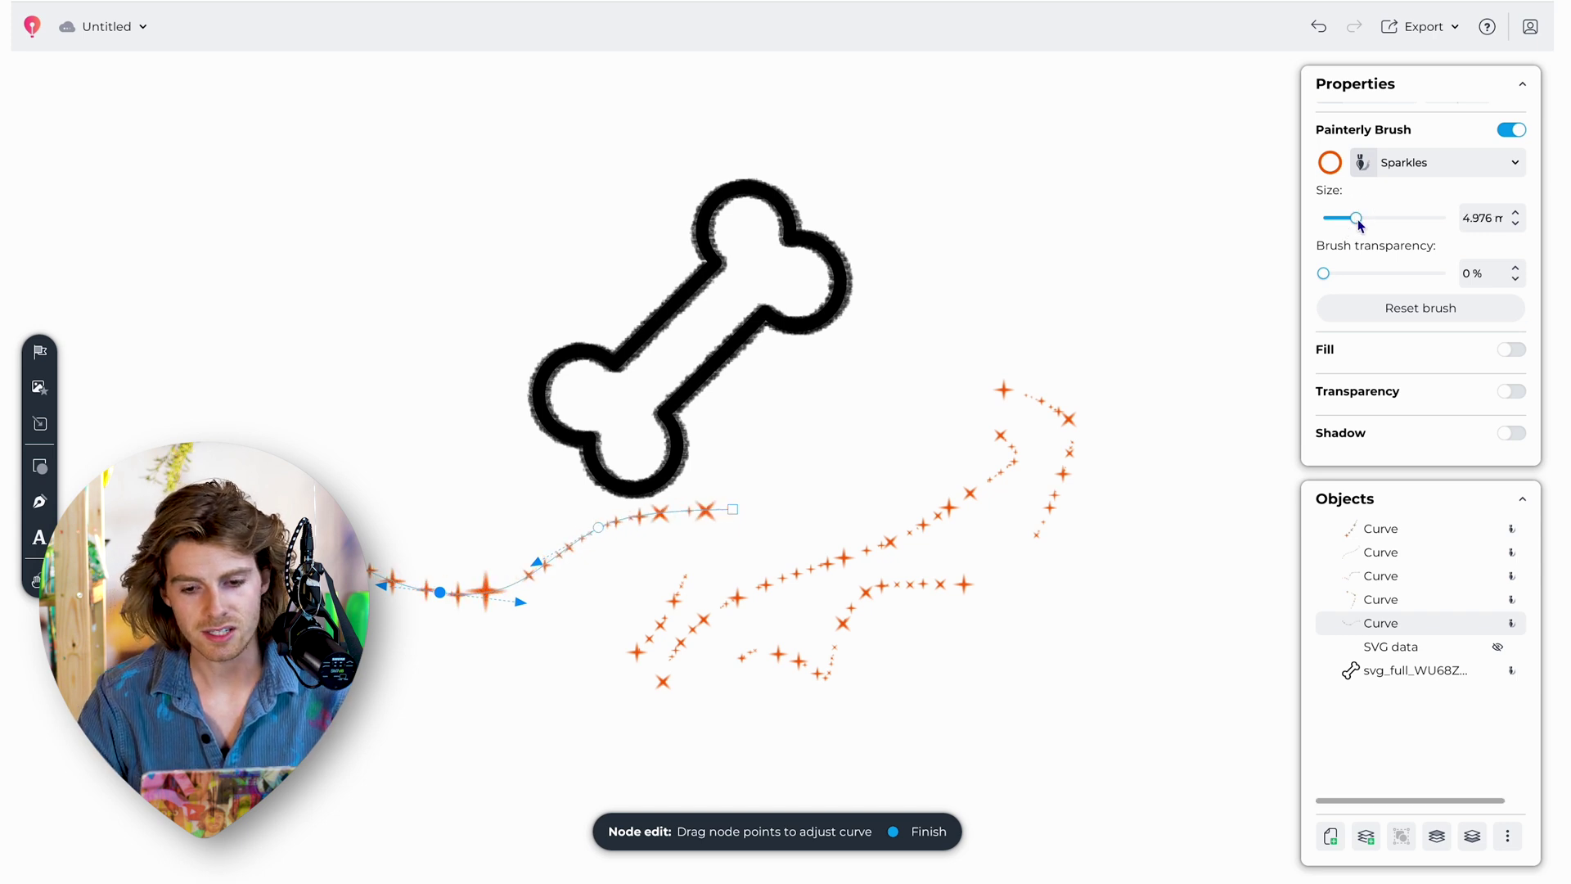
click(1511, 352)
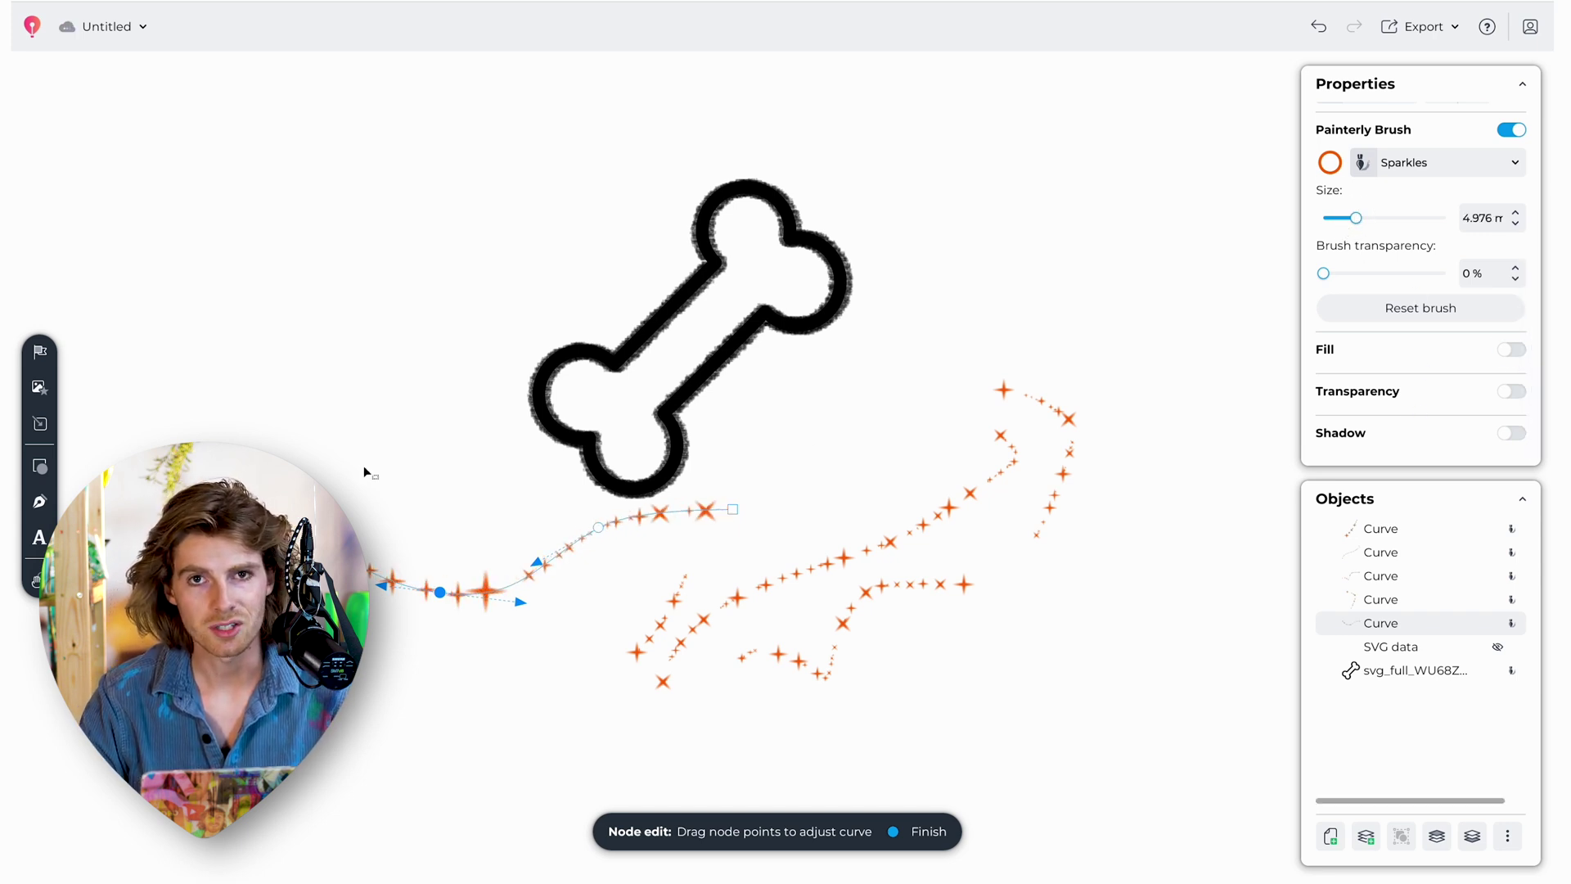
click(36, 353)
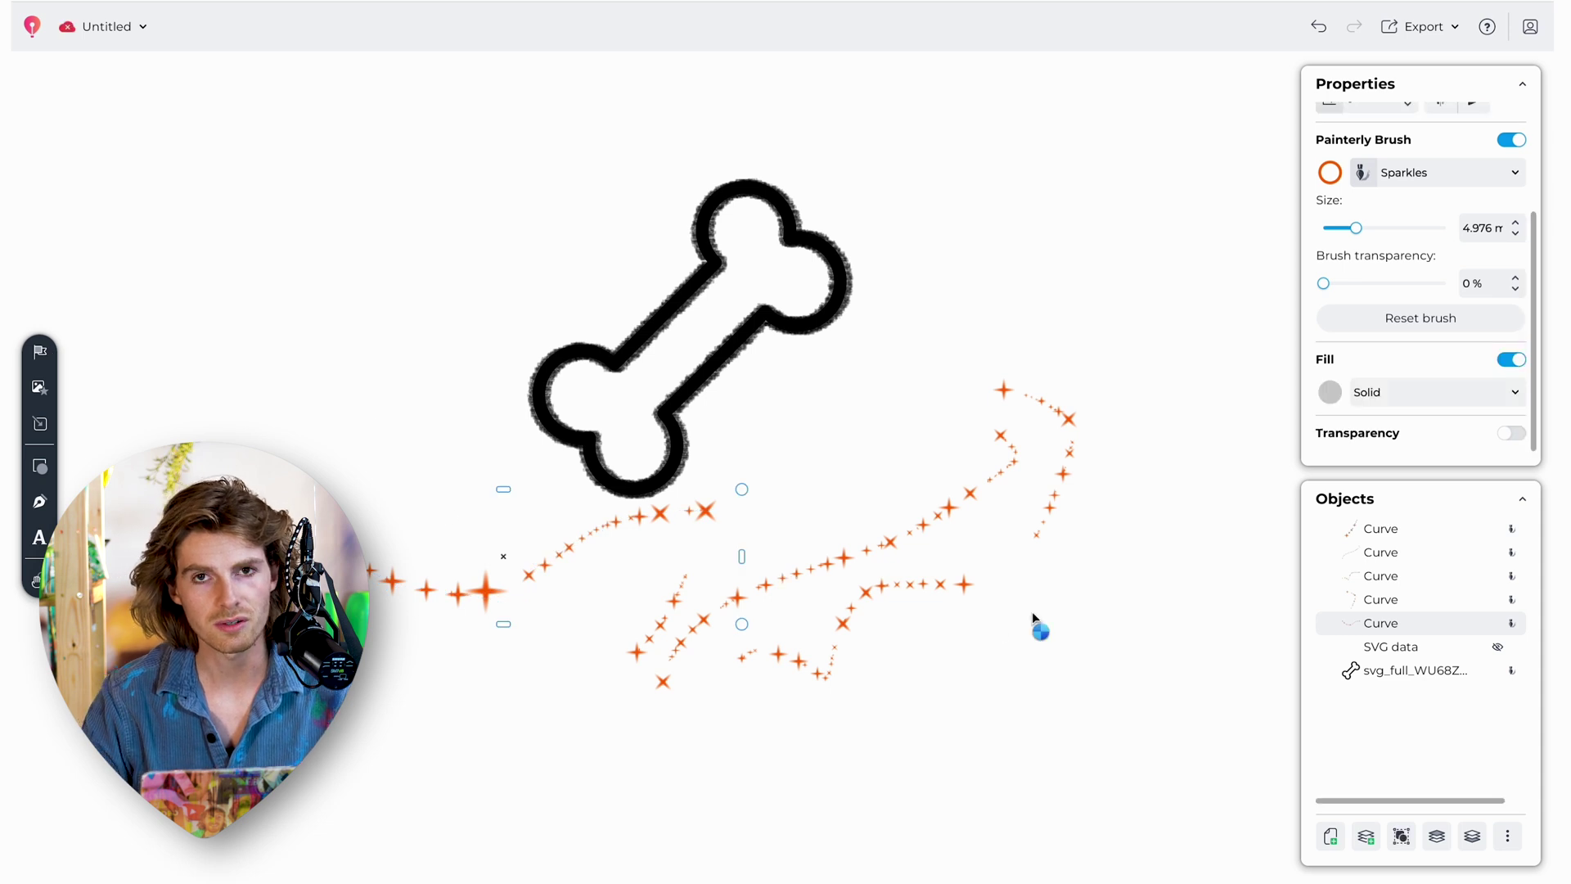
Step: Delete the left sparkle strand and the selected lower sparkle strokes
key(Delete)
drag(1178, 449, 593, 747)
key(Delete)
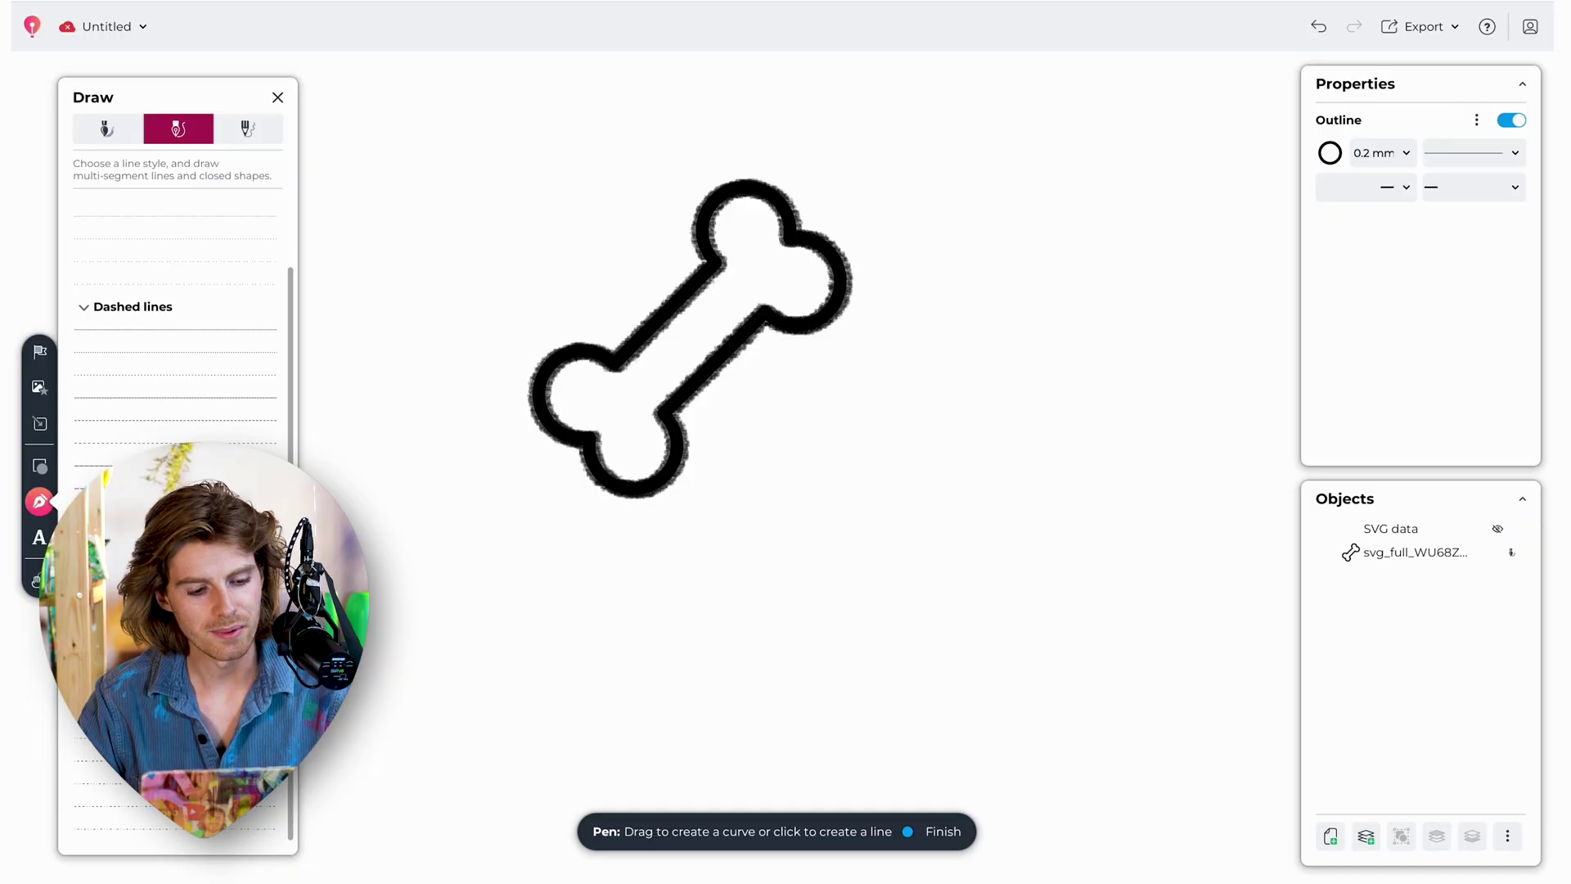
Step: Scroll the canvas view up over the bone
scroll(178, 511, up, 1)
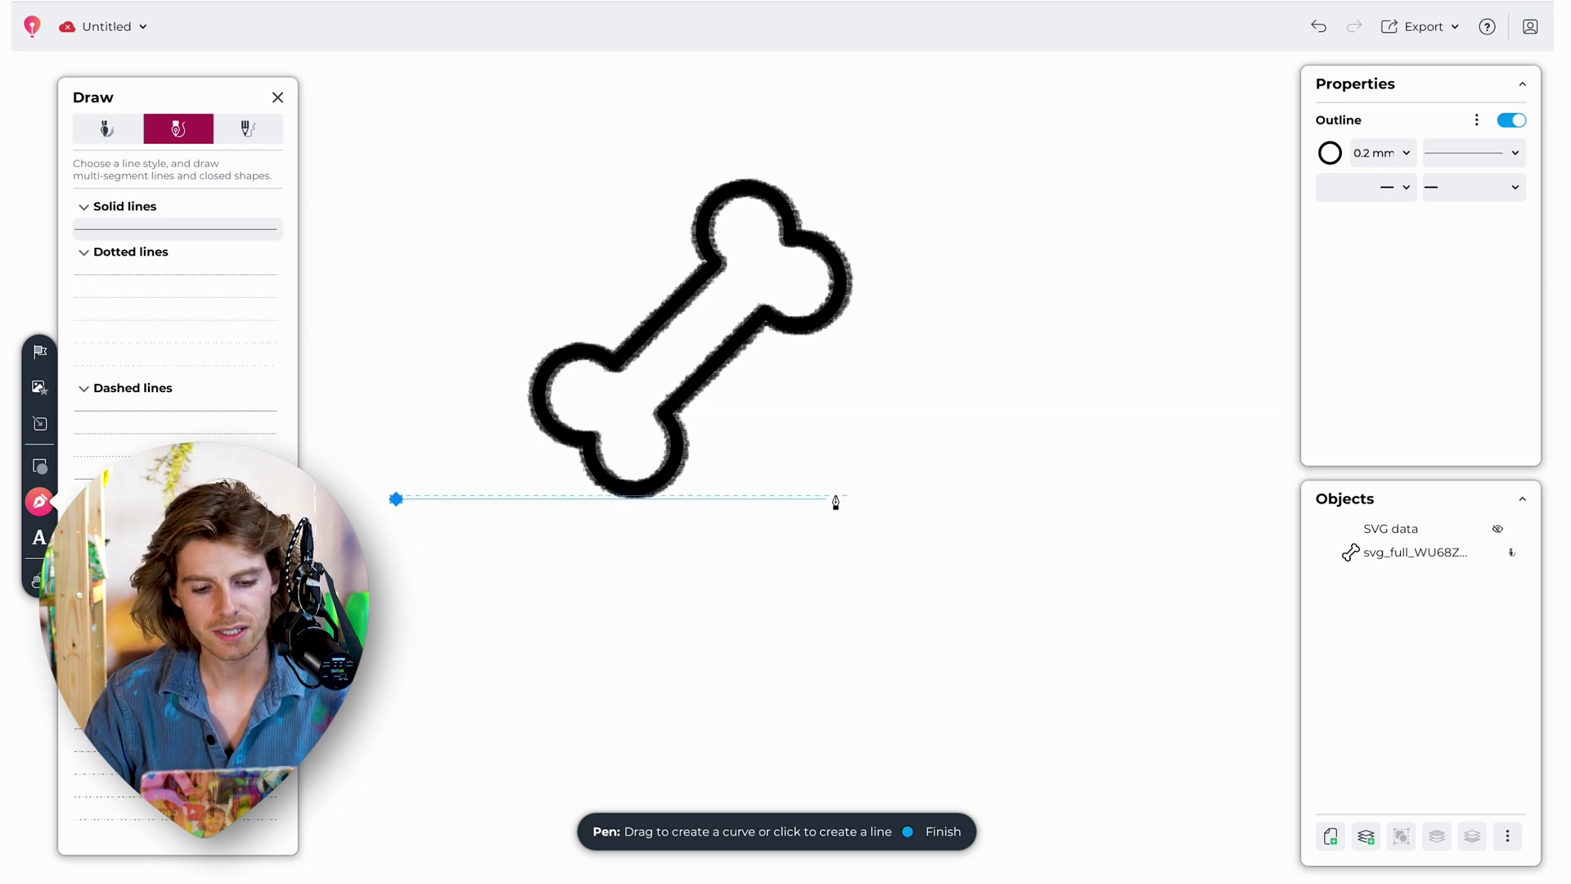
Step: Bend the pen line into an arc below the bone and sketch two freehand strokes at right
drag(952, 497, 1282, 291)
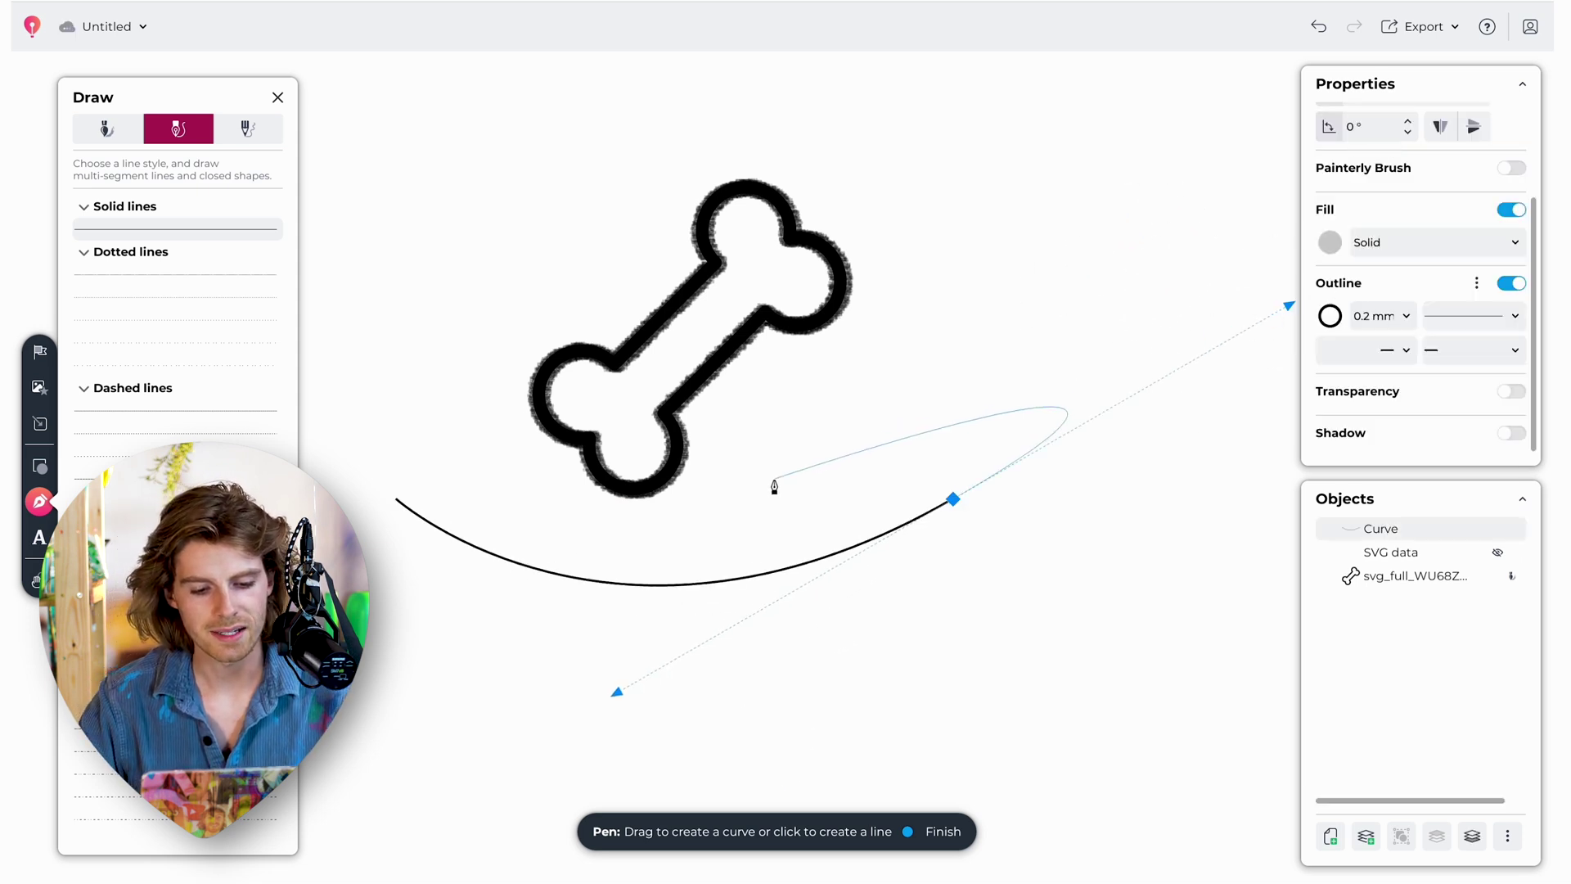
click(250, 127)
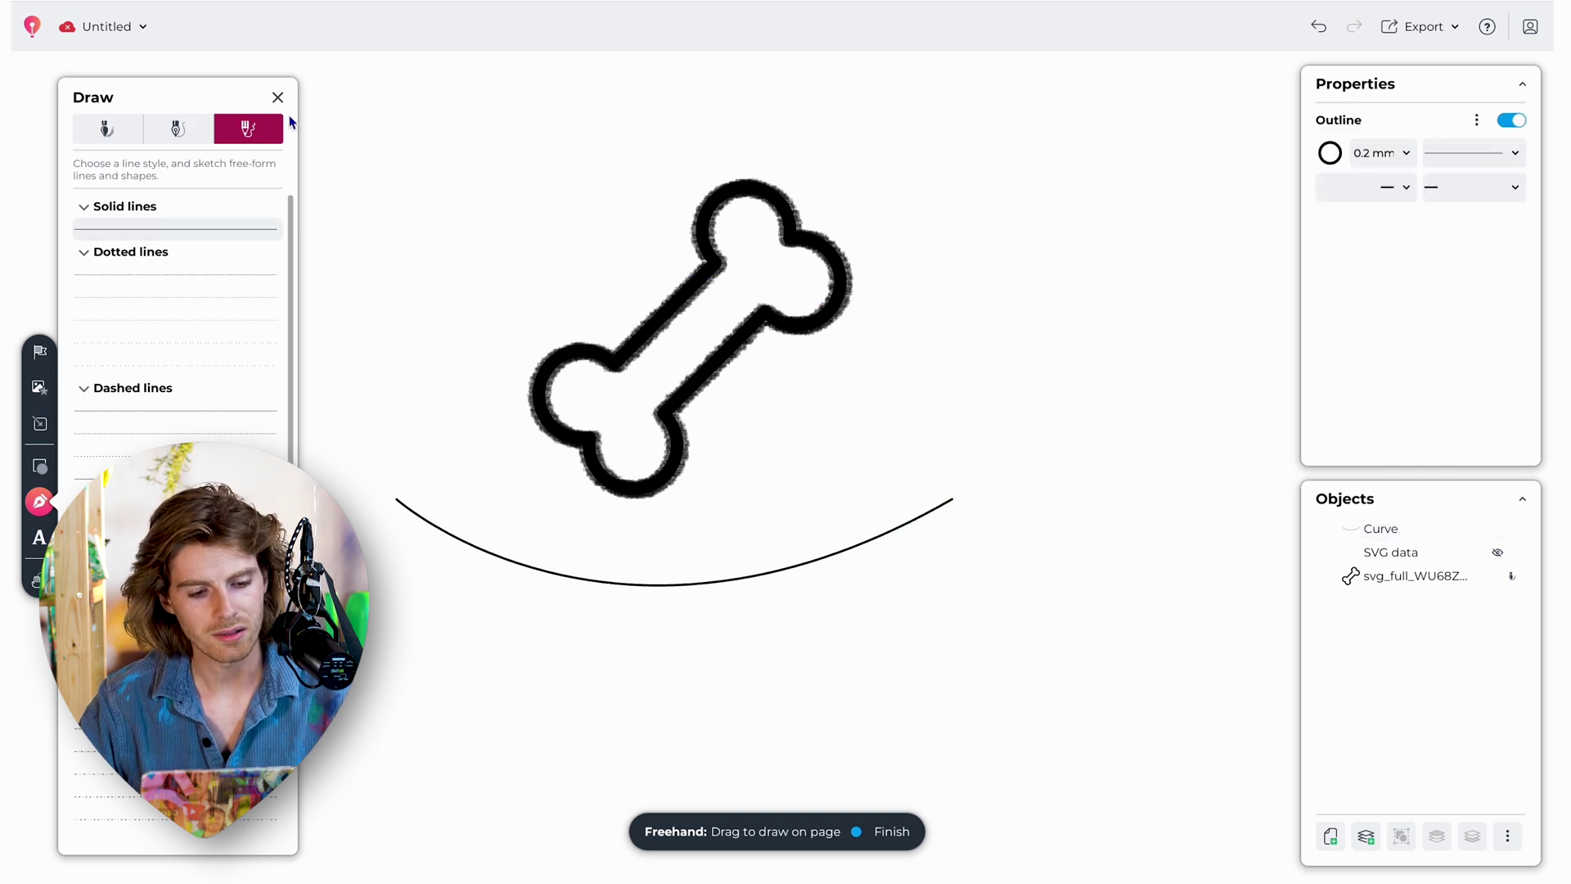
drag(1076, 245, 1237, 556)
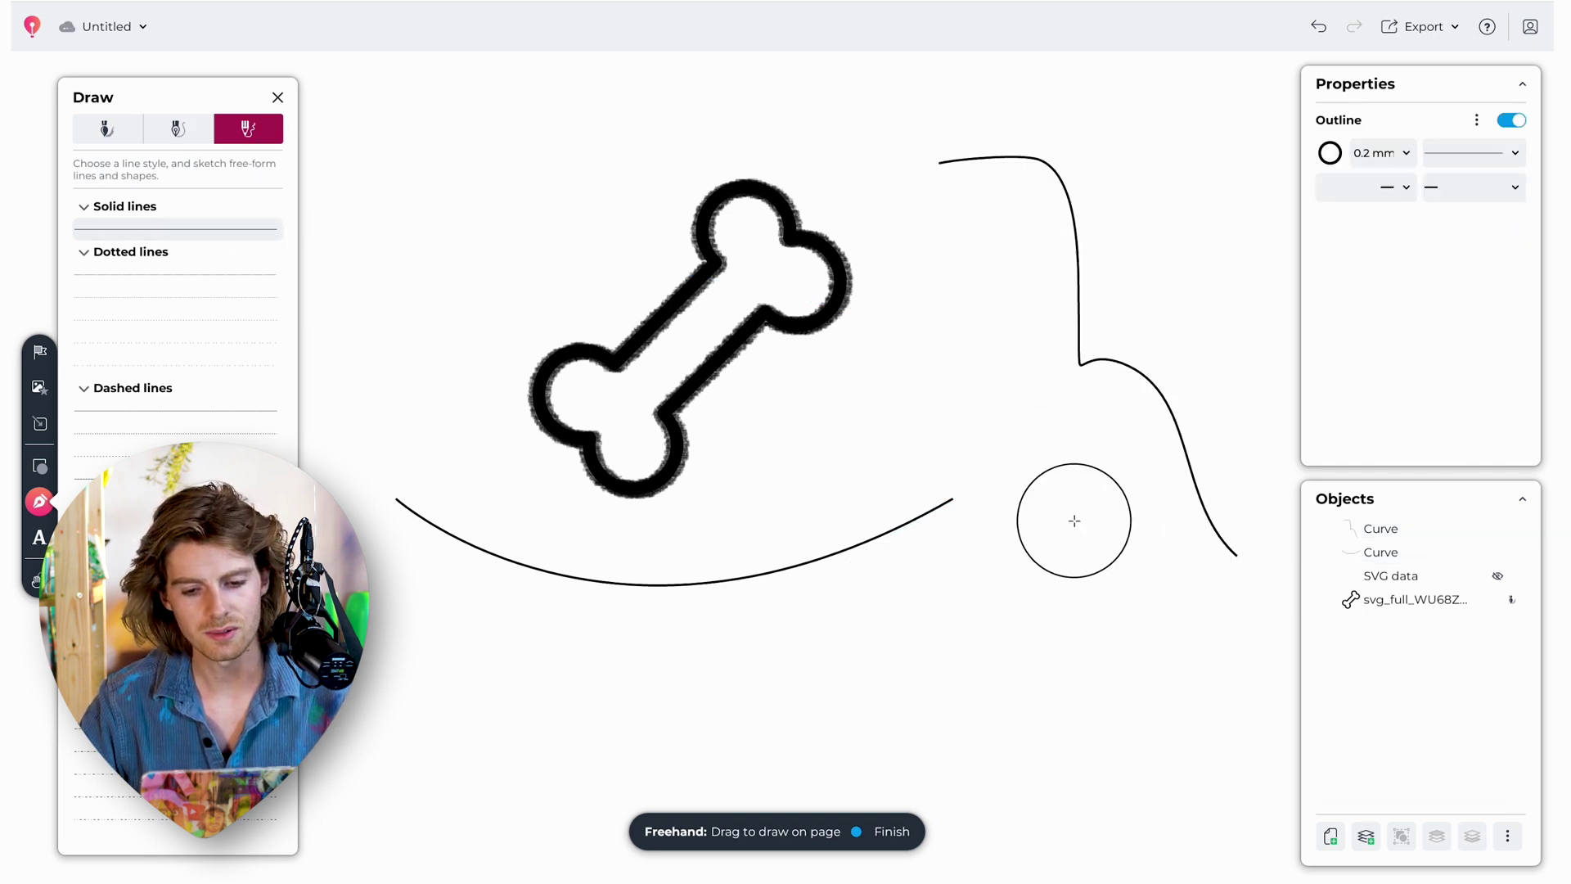
mouse_move(1074, 521)
mouse_down()
mouse_move(1235, 164)
mouse_move(1235, 199)
mouse_up()
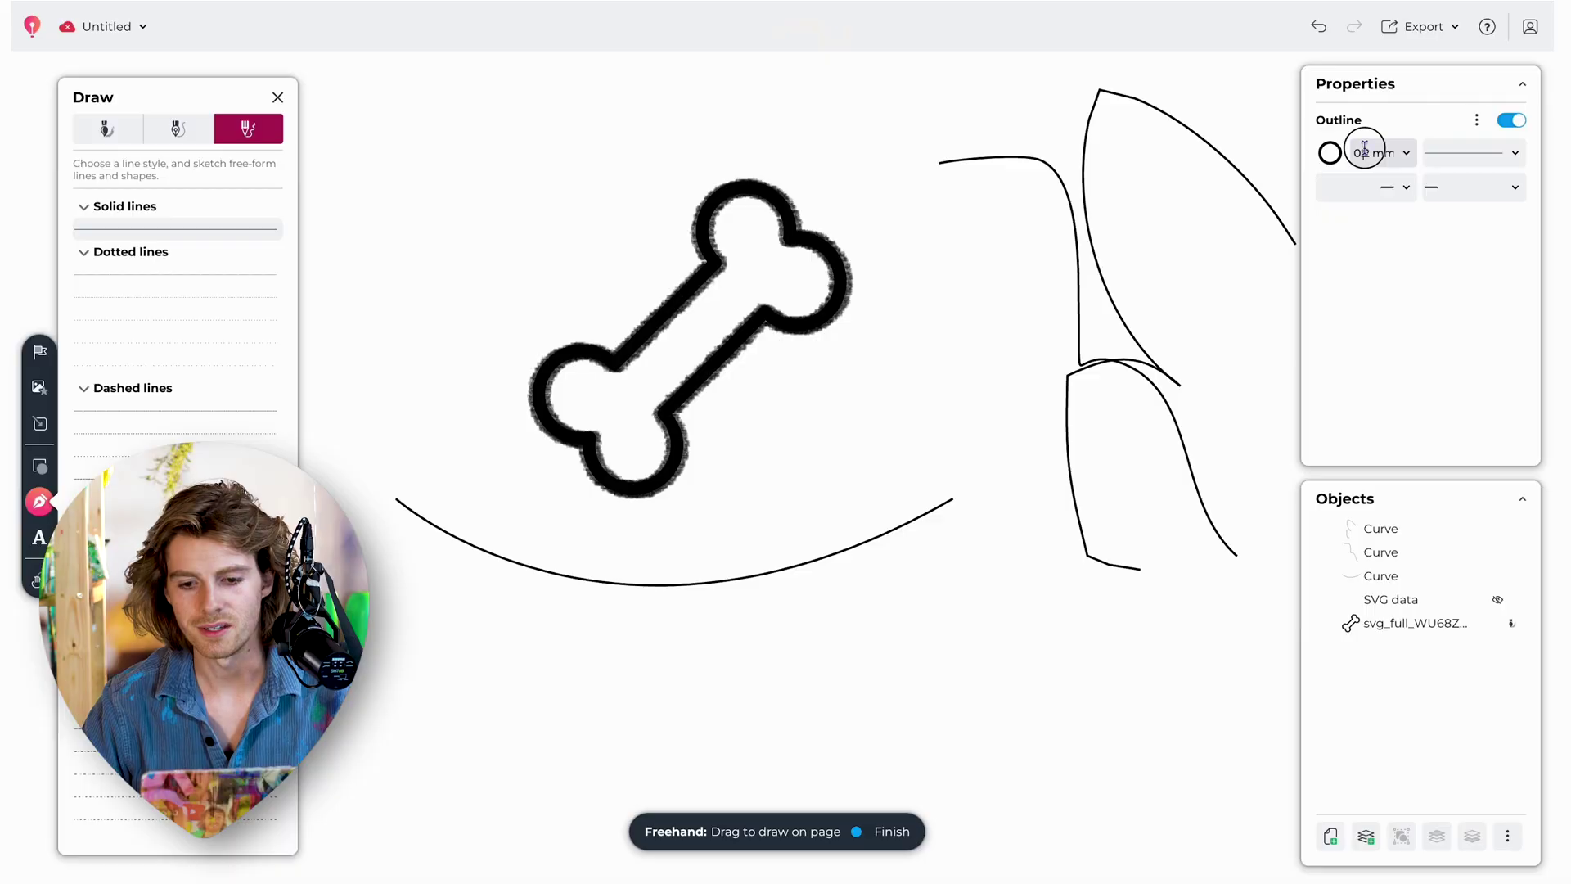
Step: Set the outline width to 2.5 mm and draw a thick freehand stroke at right
click(1402, 161)
click(1383, 293)
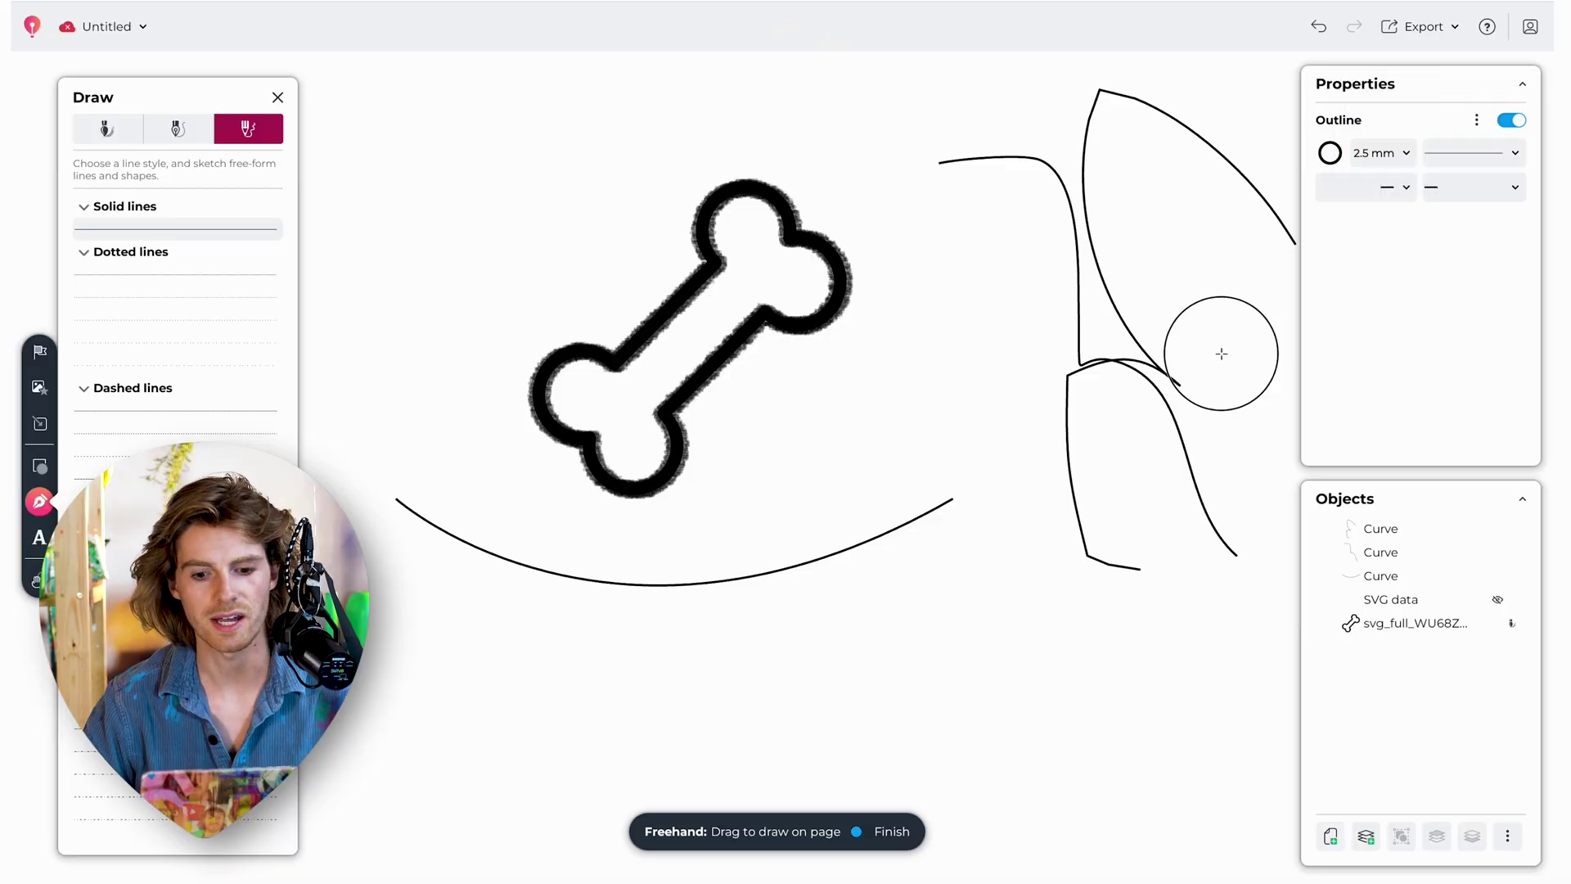
drag(1223, 357, 1149, 508)
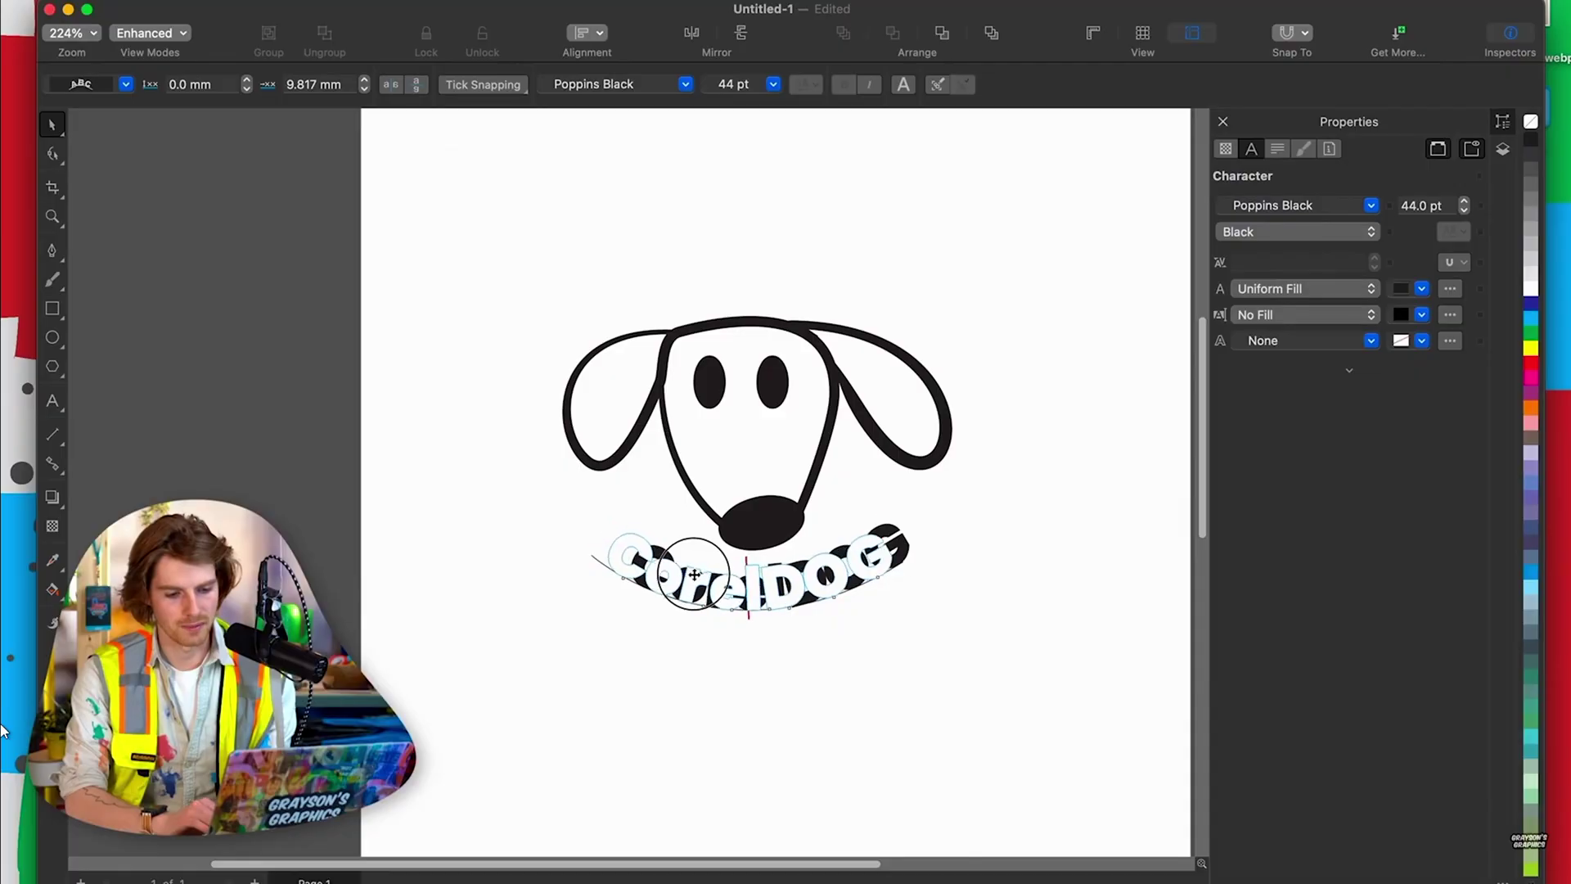
drag(694, 574, 691, 574)
click(935, 569)
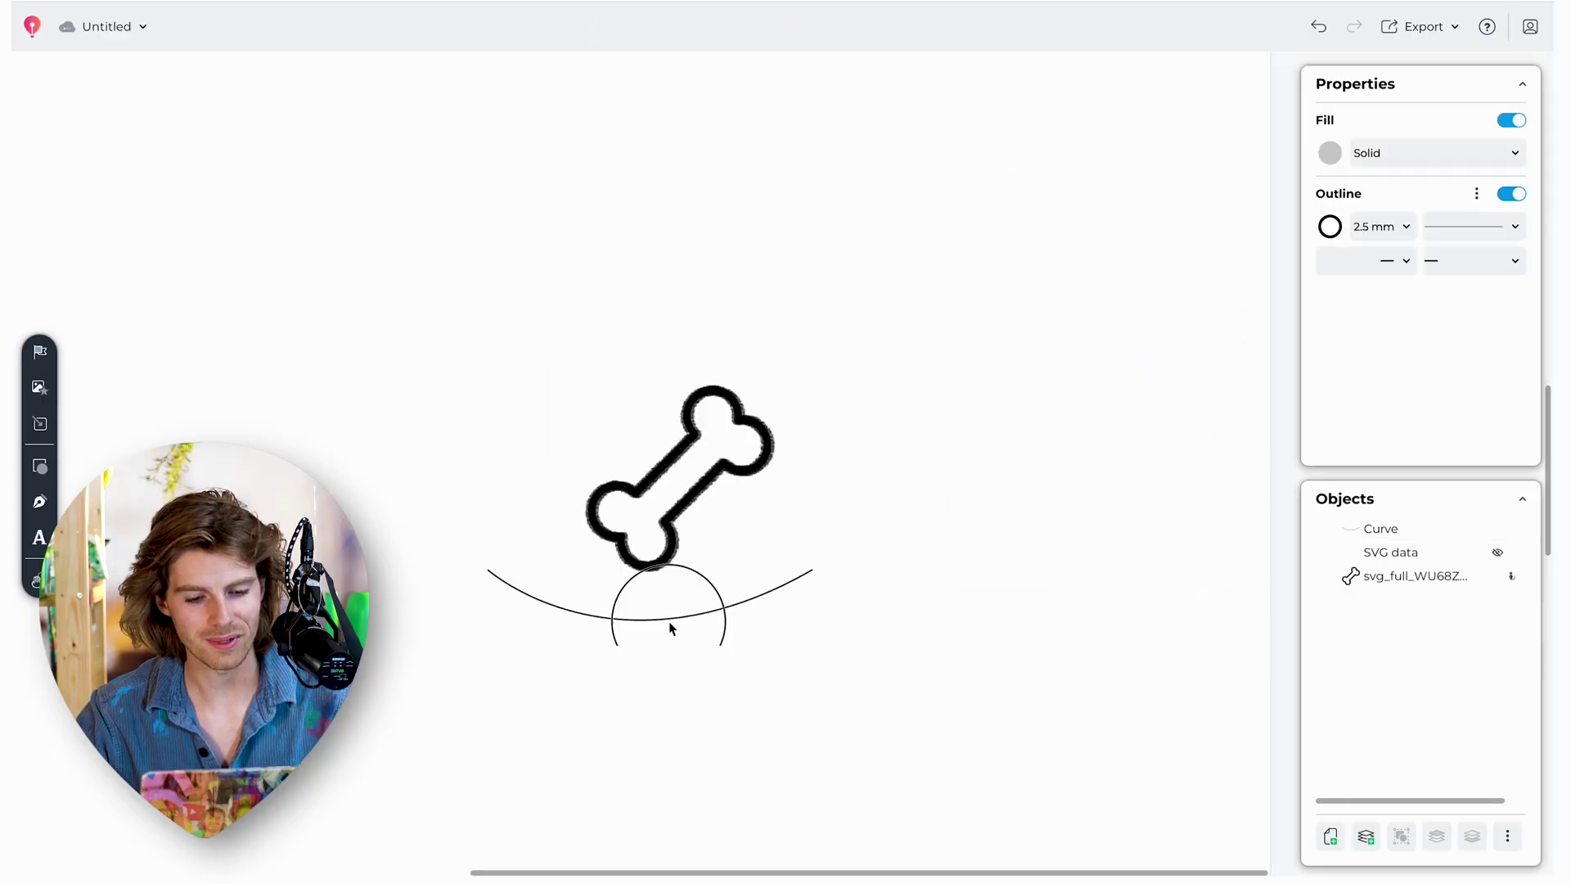
Step: Delete the freehand test strokes from the page
click(676, 627)
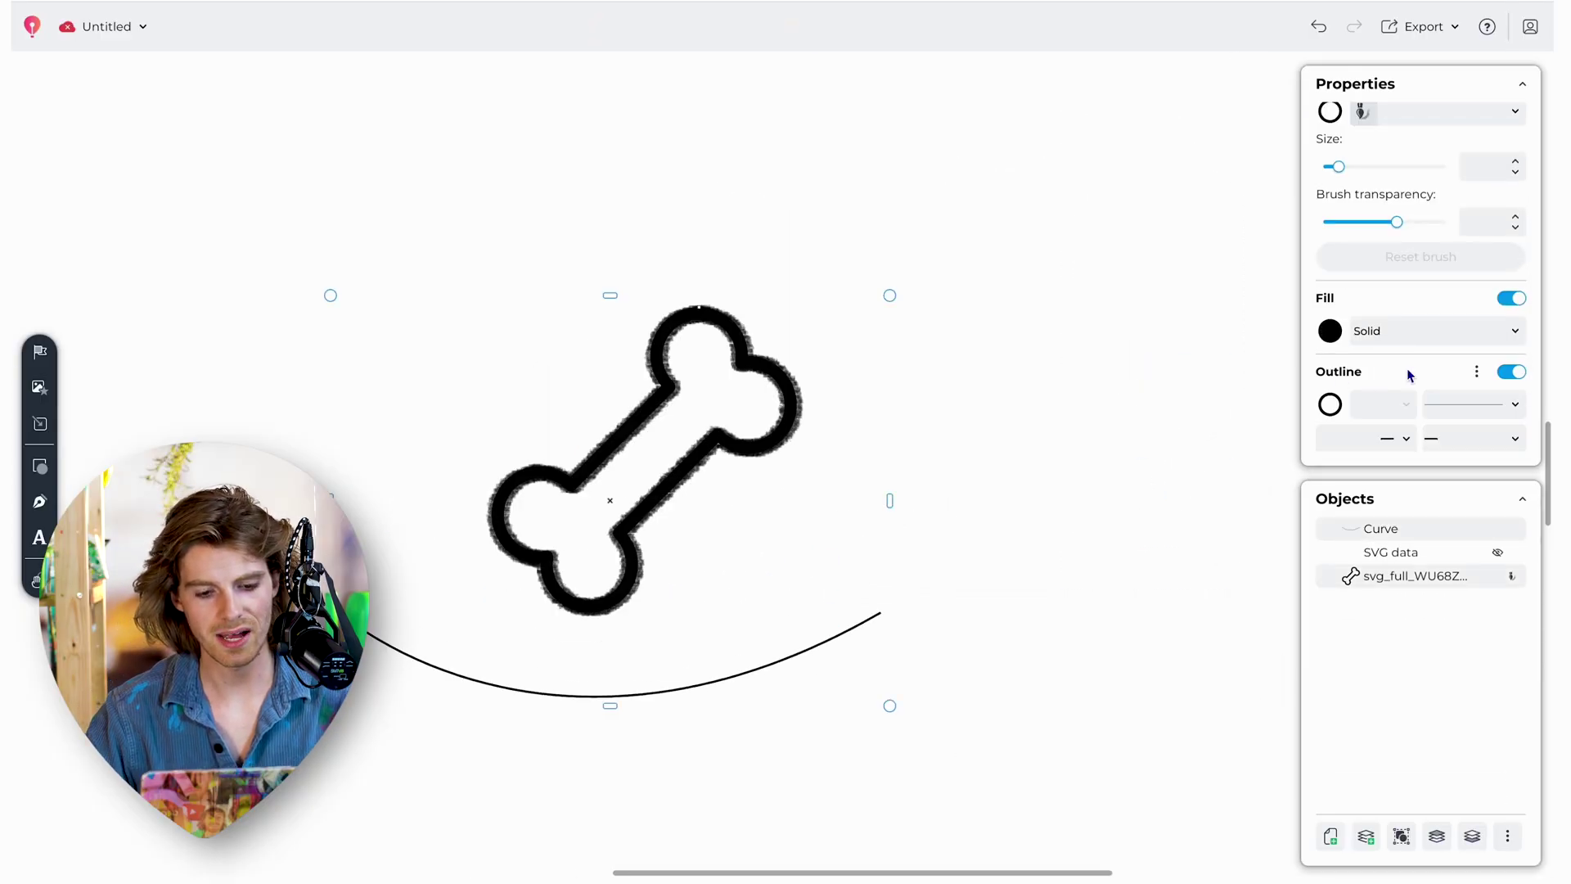
scroll(1410, 375, down, 1)
scroll(1409, 375, up, 4)
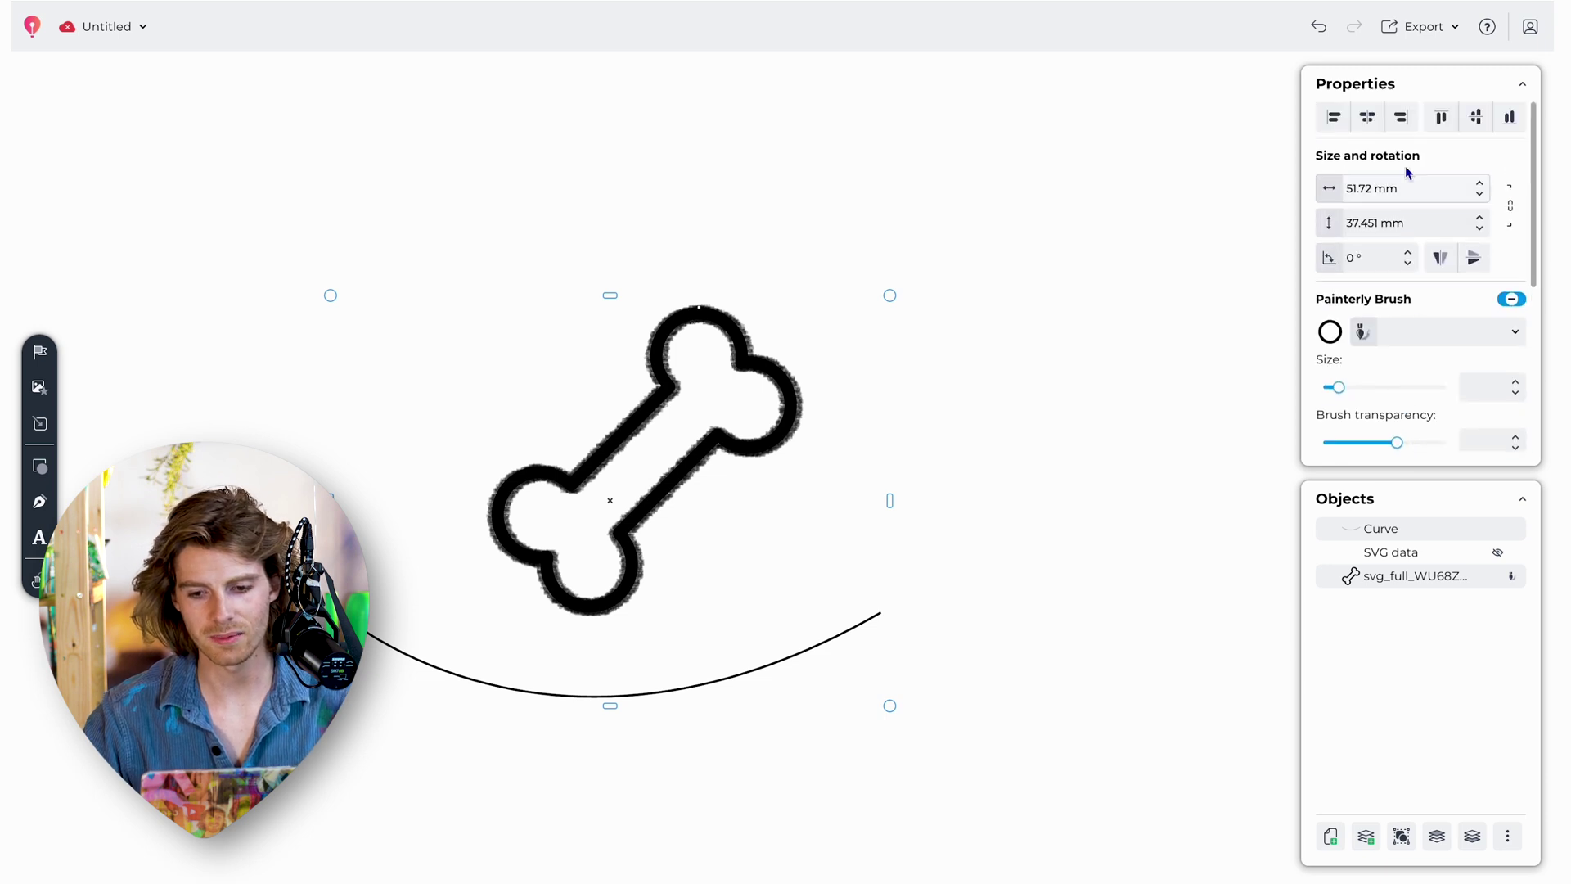
Step: Align the arc to the bone's horizontal centre, then select the arc alone
click(1368, 118)
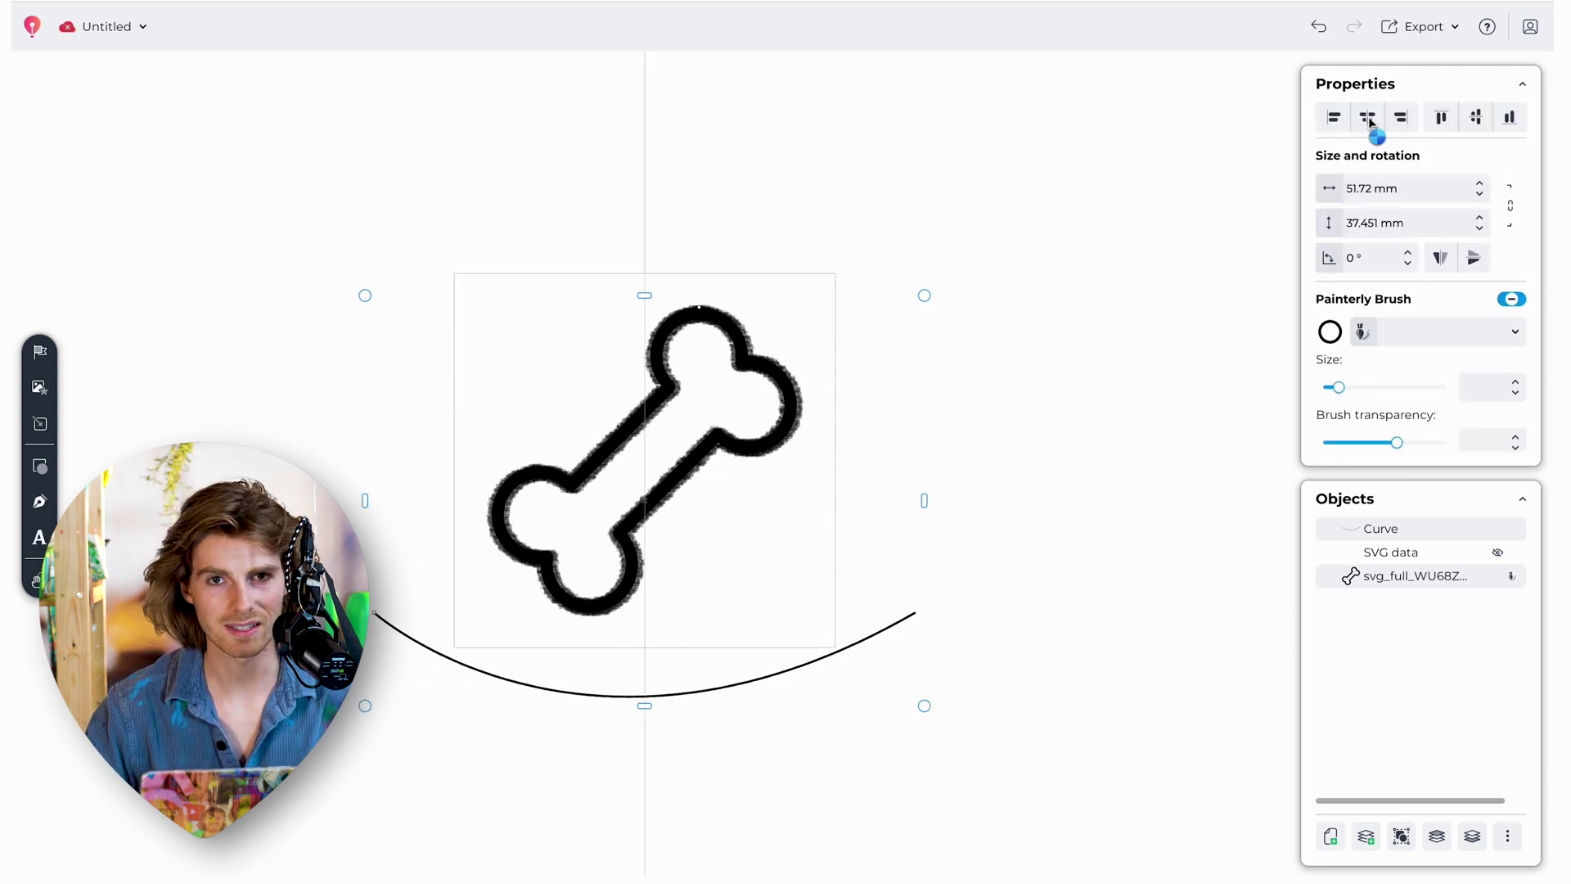
click(1000, 606)
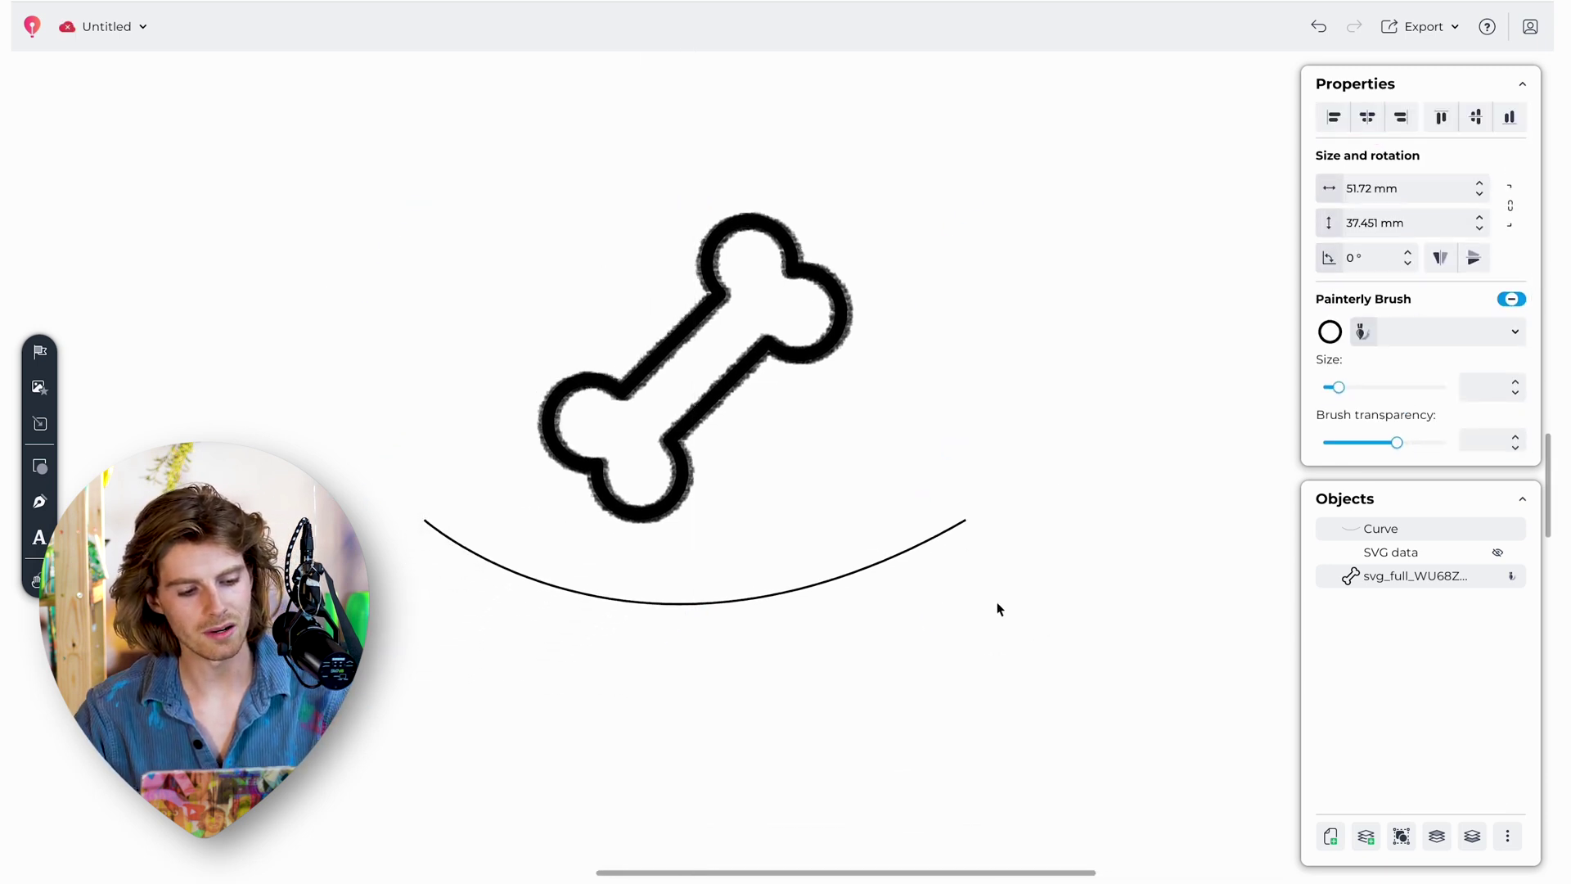
click(727, 606)
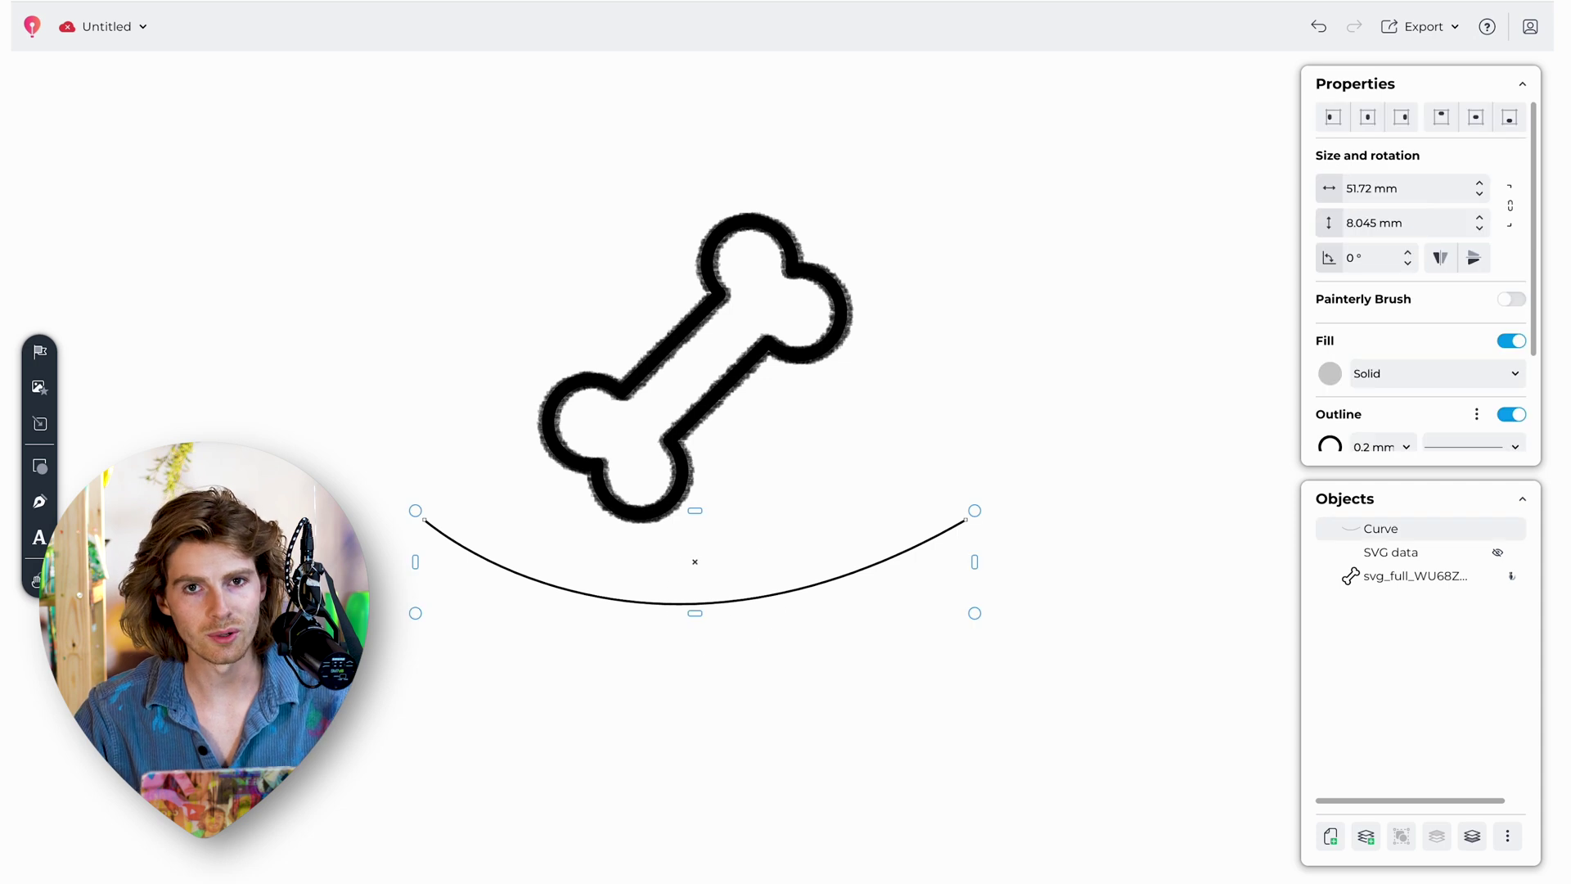
click(40, 536)
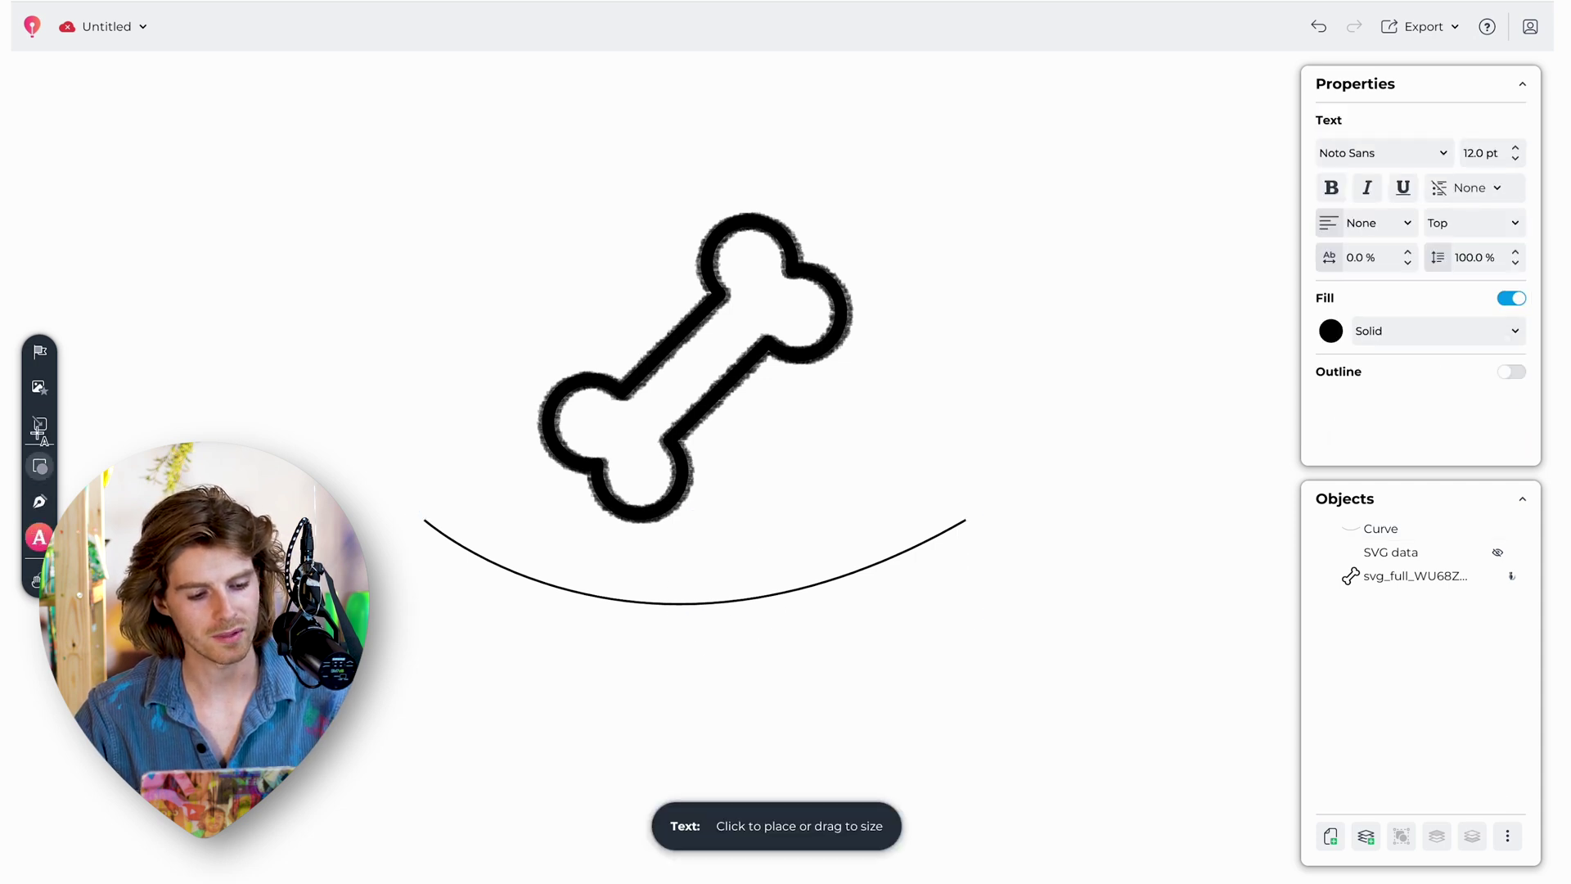
Step: Type 'CorelDOG' as text running along the arc
click(37, 581)
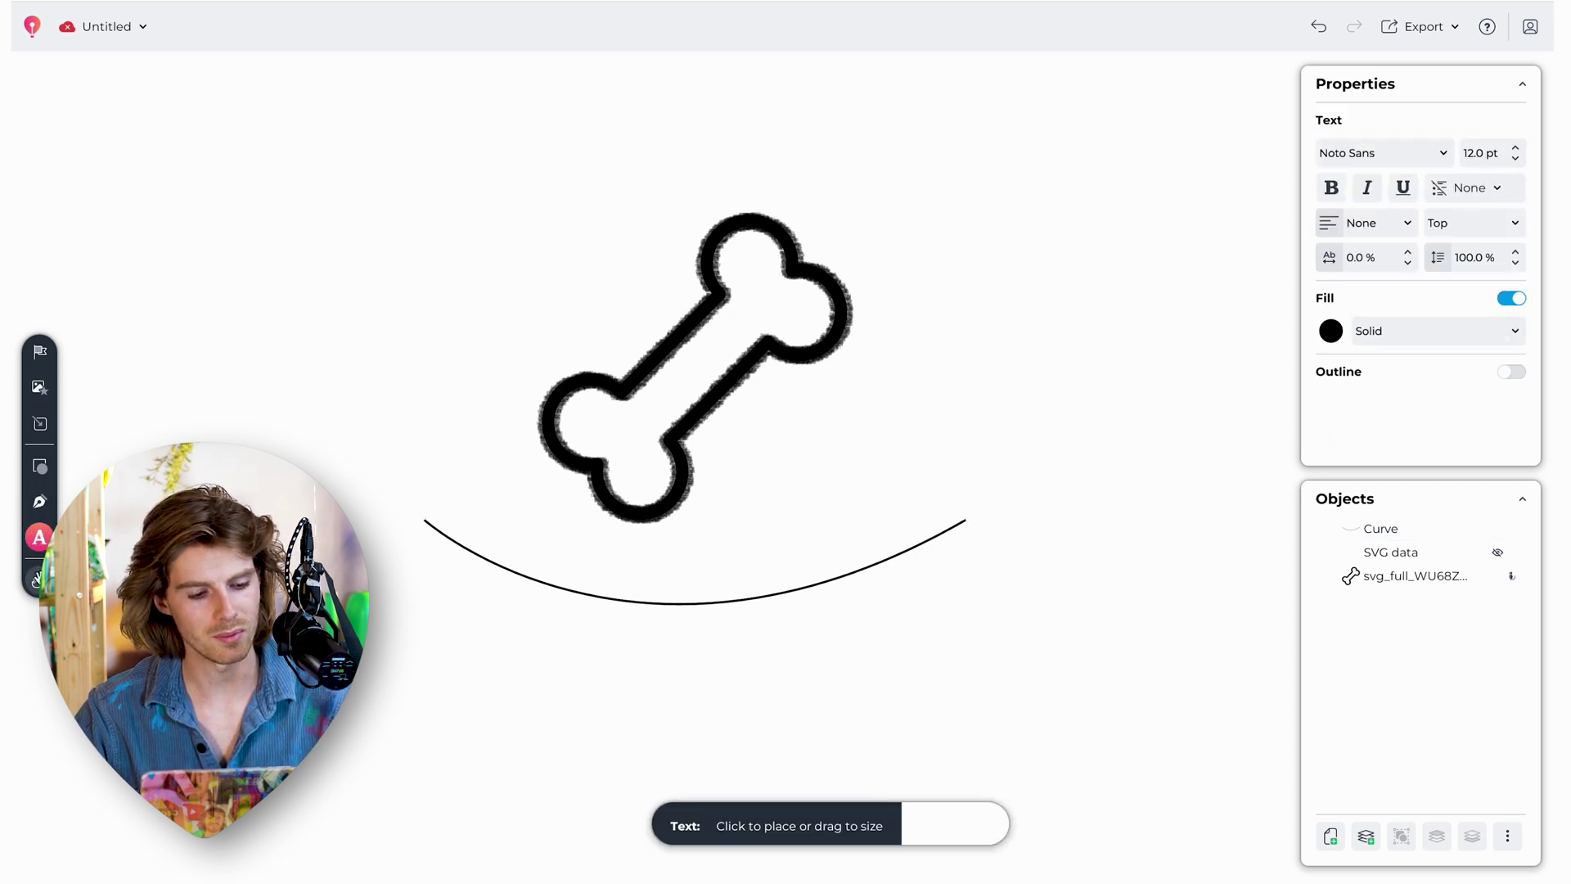
click(37, 538)
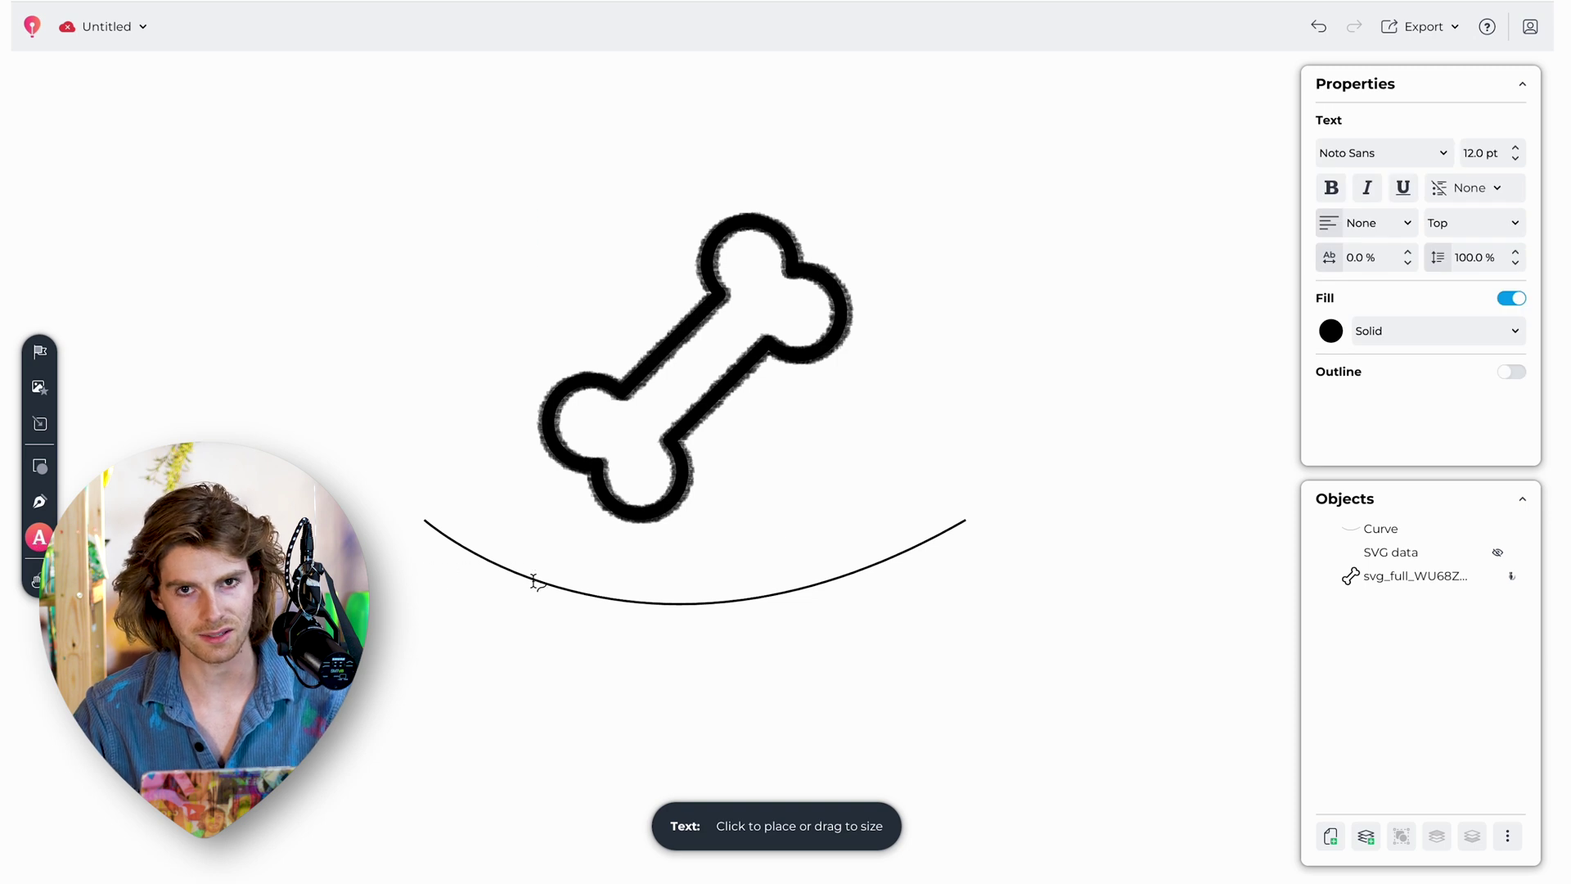
click(559, 586)
text(CorelDOG)
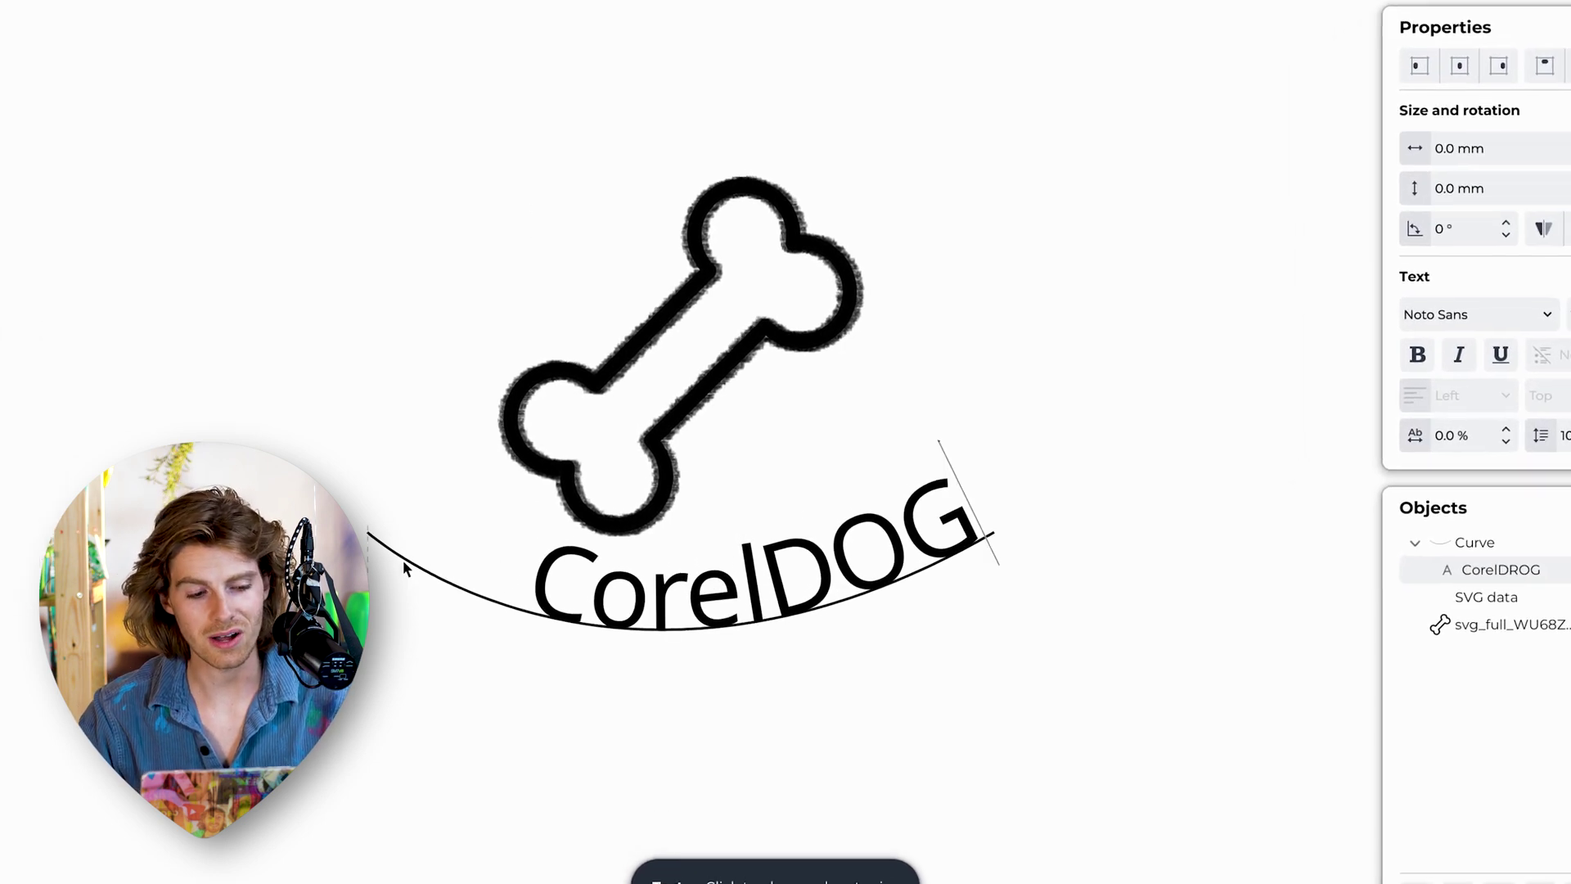
Step: Apply Arvo Bold to all of CorelDOG; try horizontal centring, then undo it
key(ctrl+a)
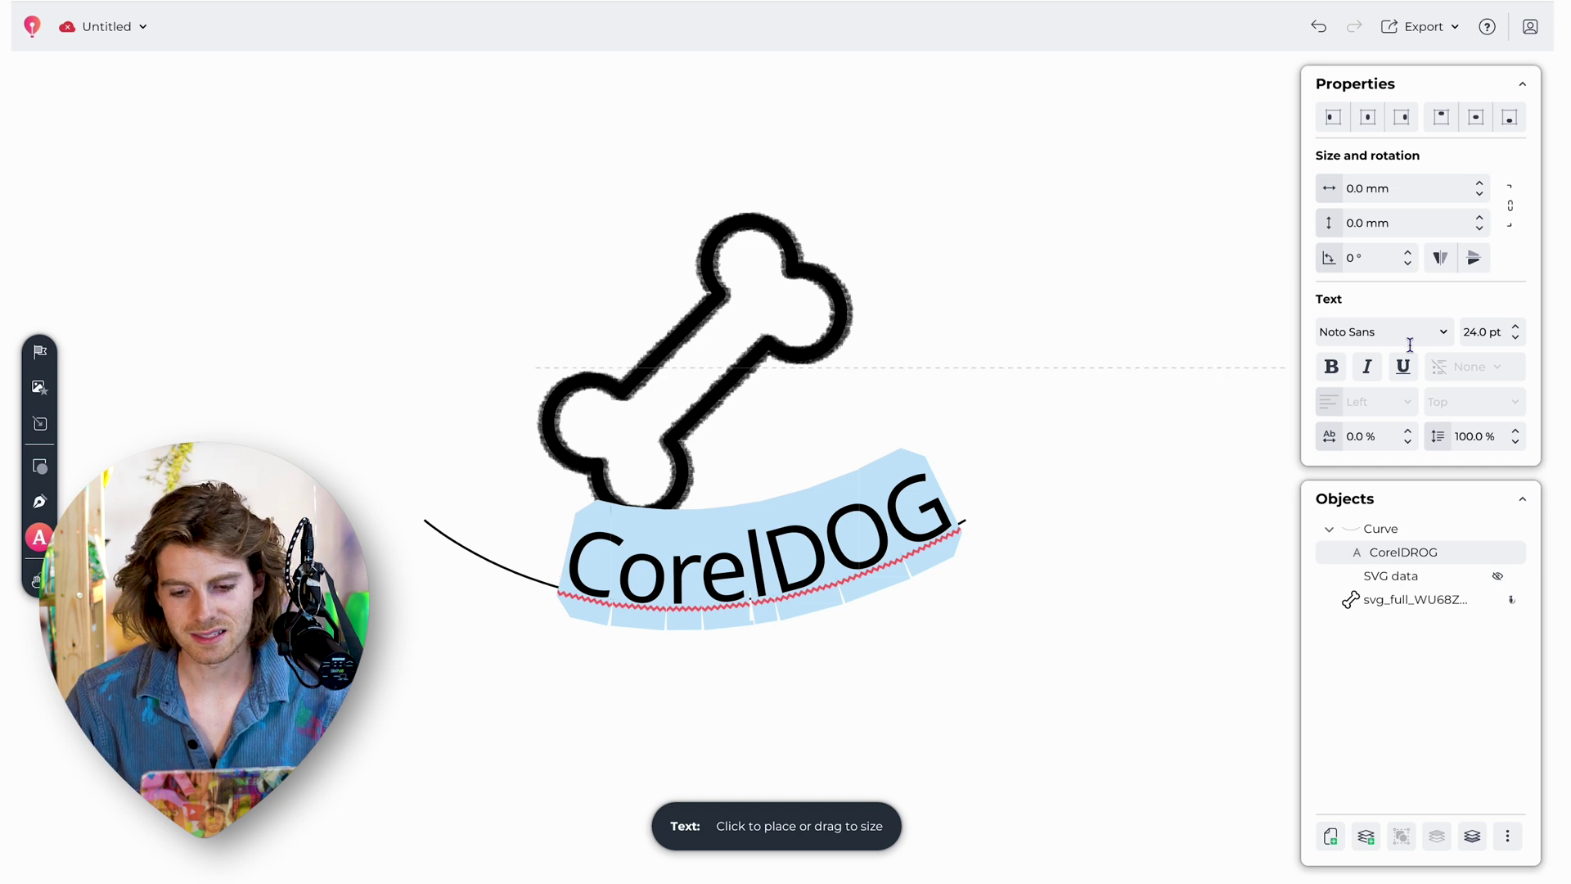
click(1443, 334)
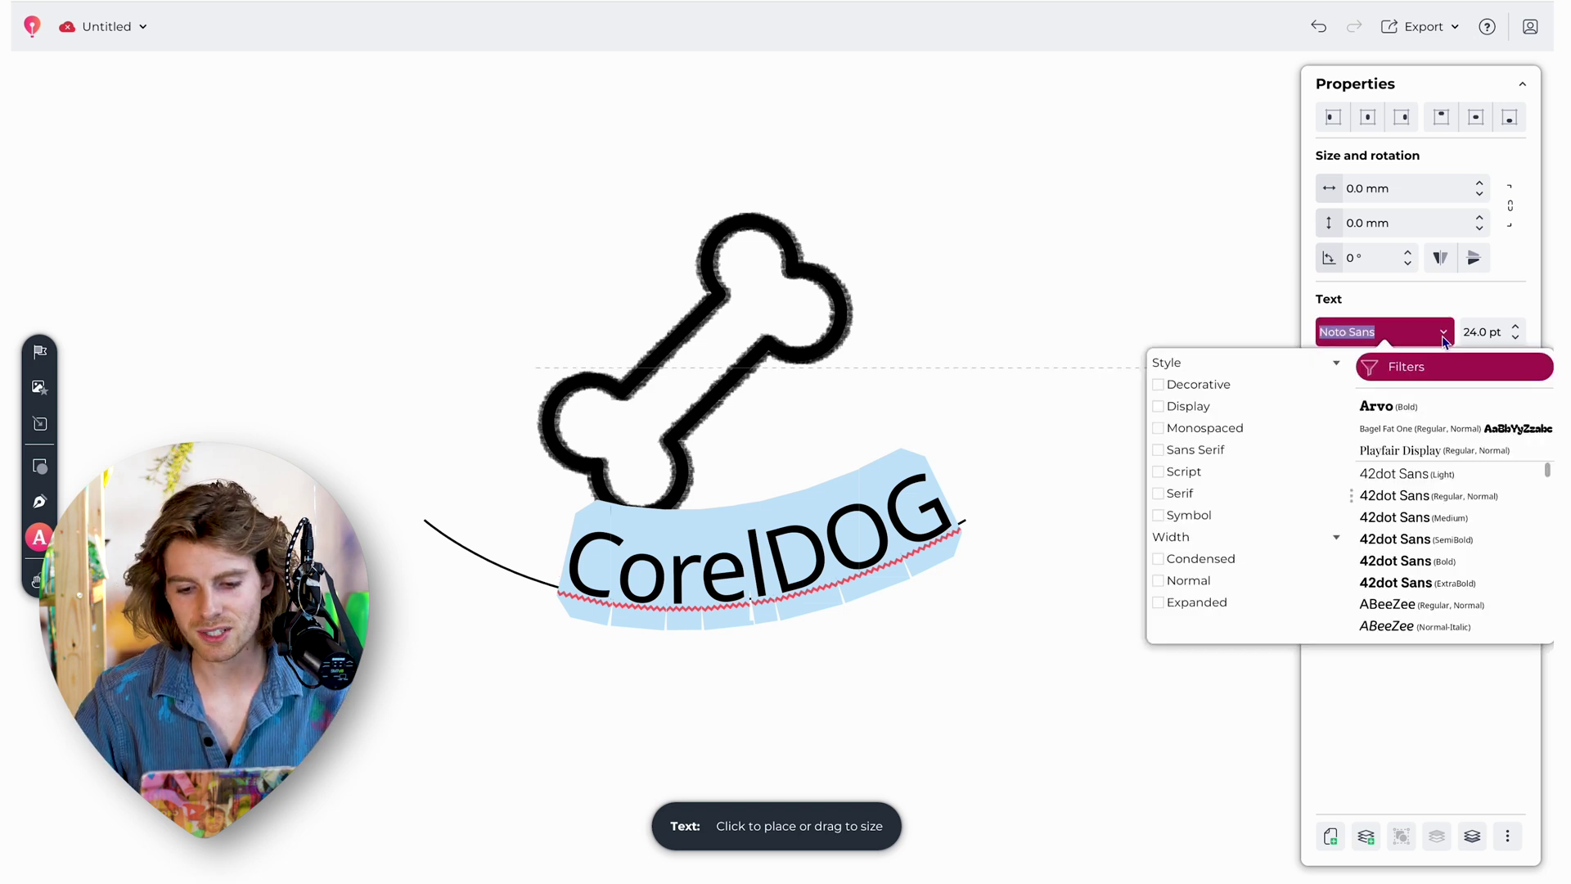
click(1394, 408)
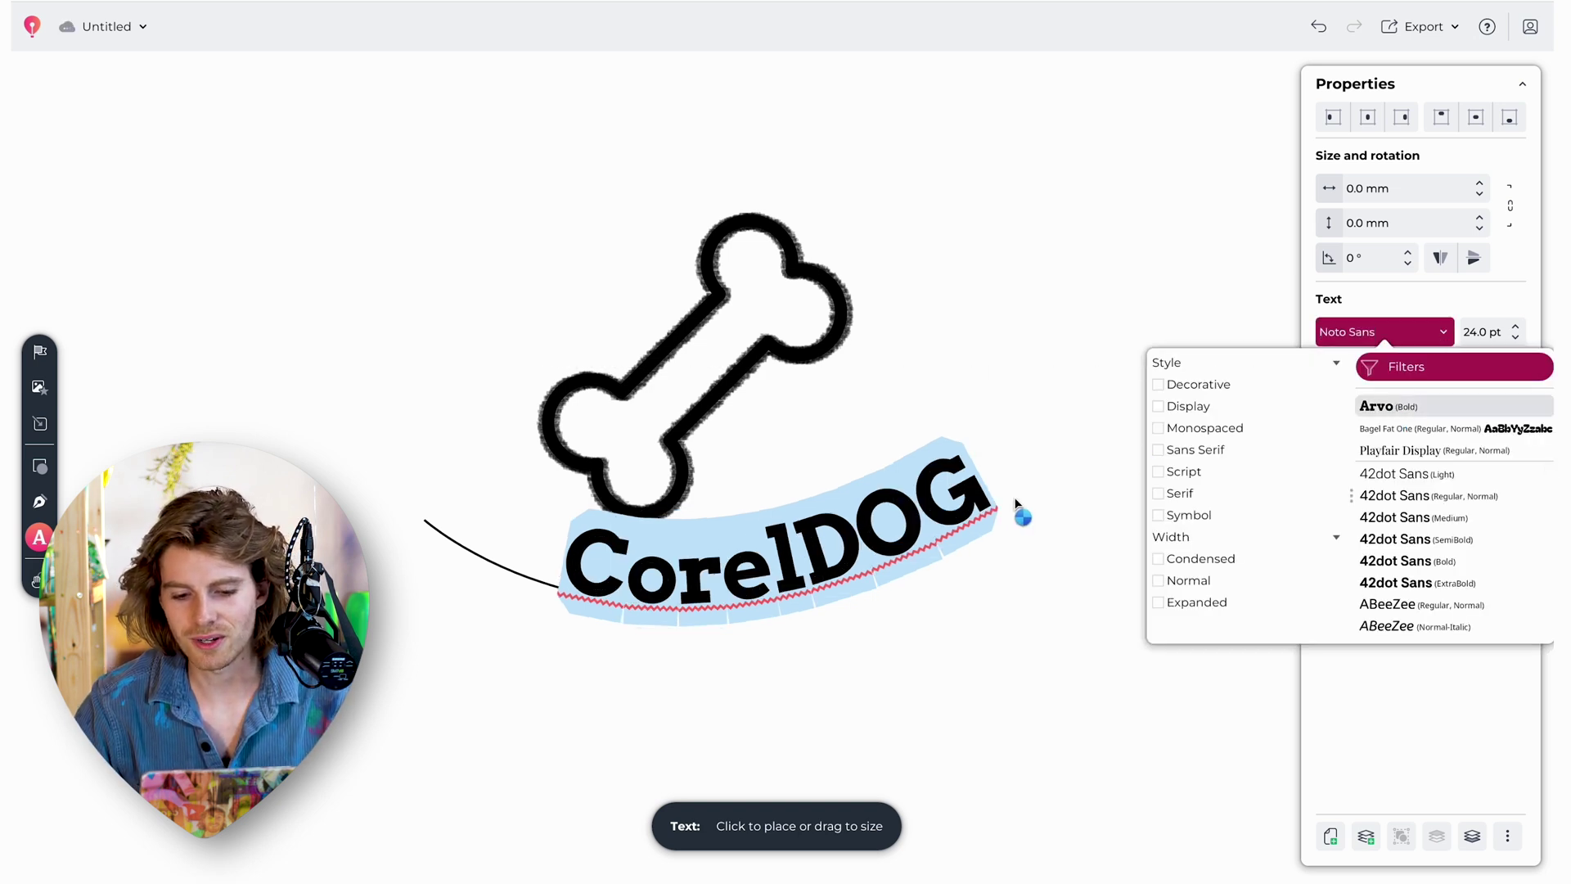
click(1427, 327)
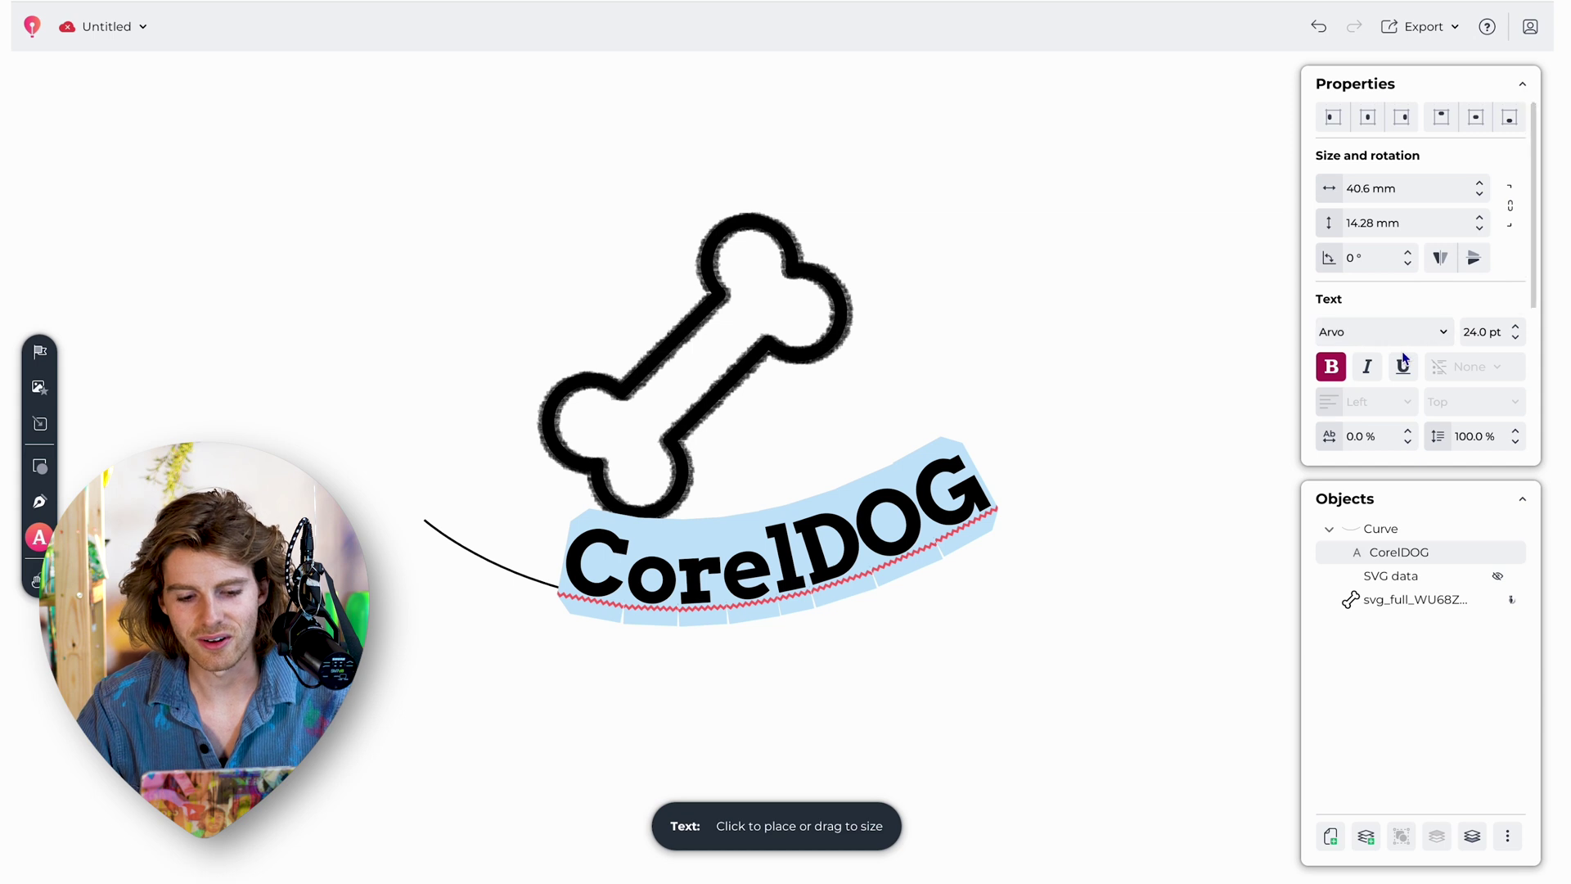
scroll(1416, 343, down, 1)
scroll(1411, 337, up, 1)
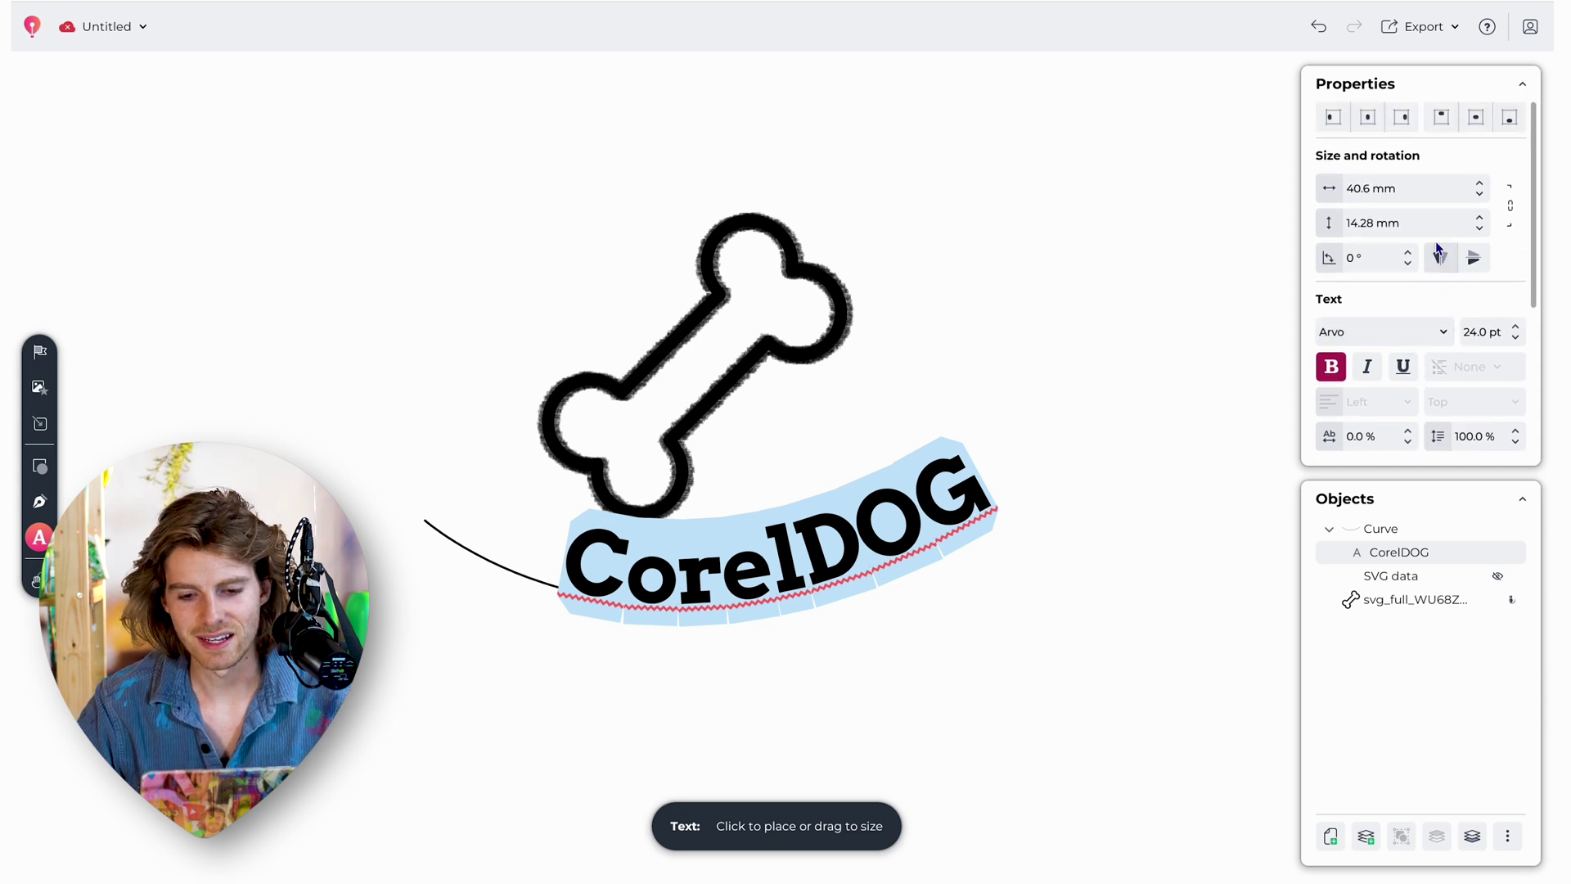
click(1370, 119)
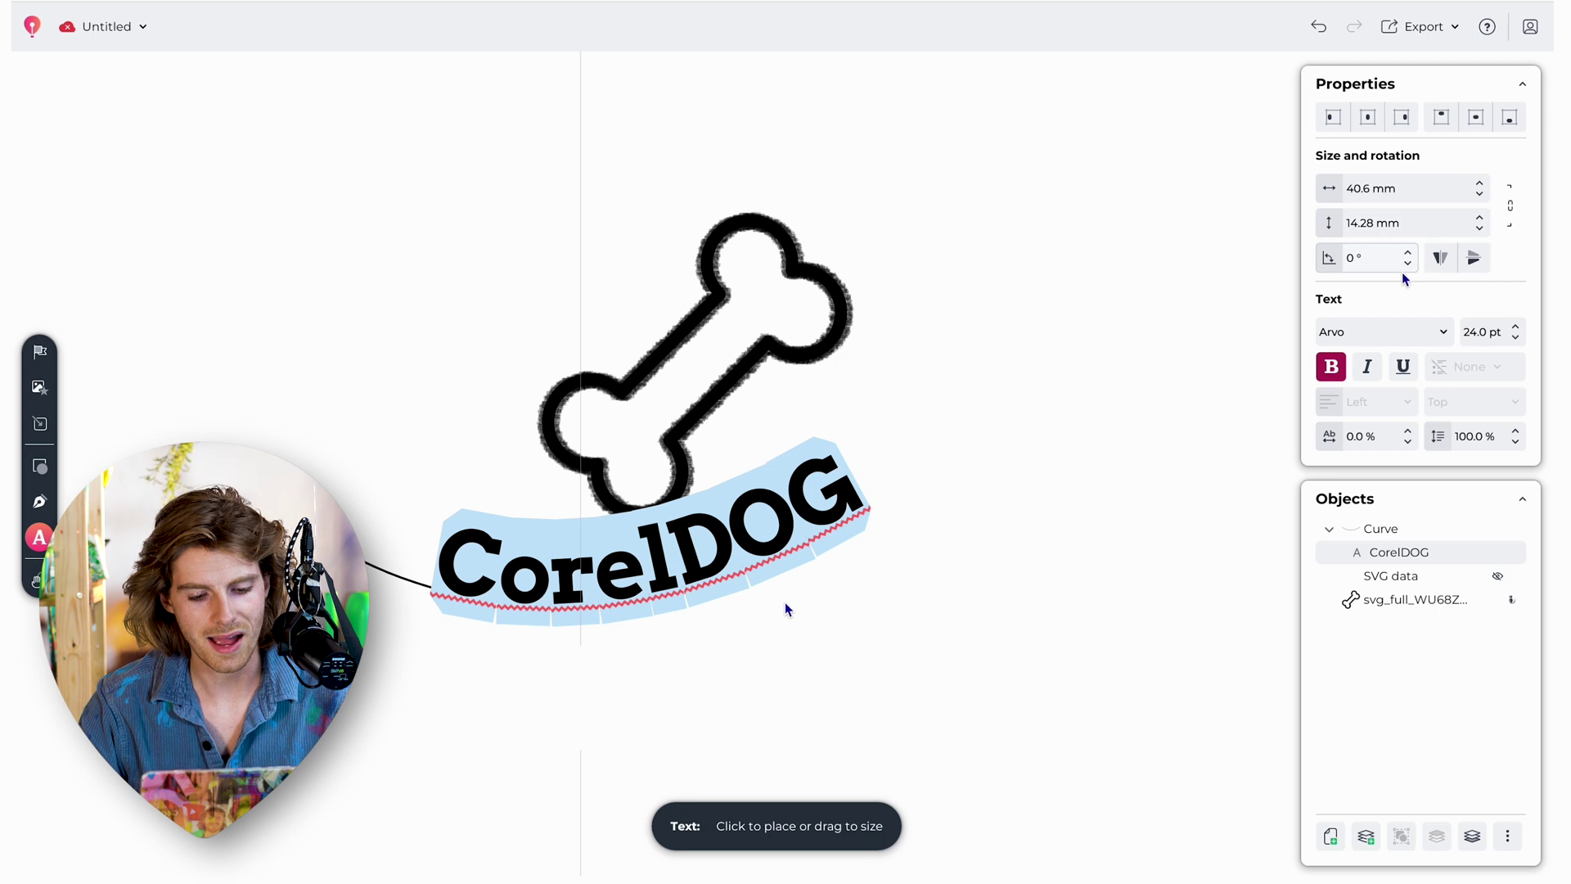
click(1320, 26)
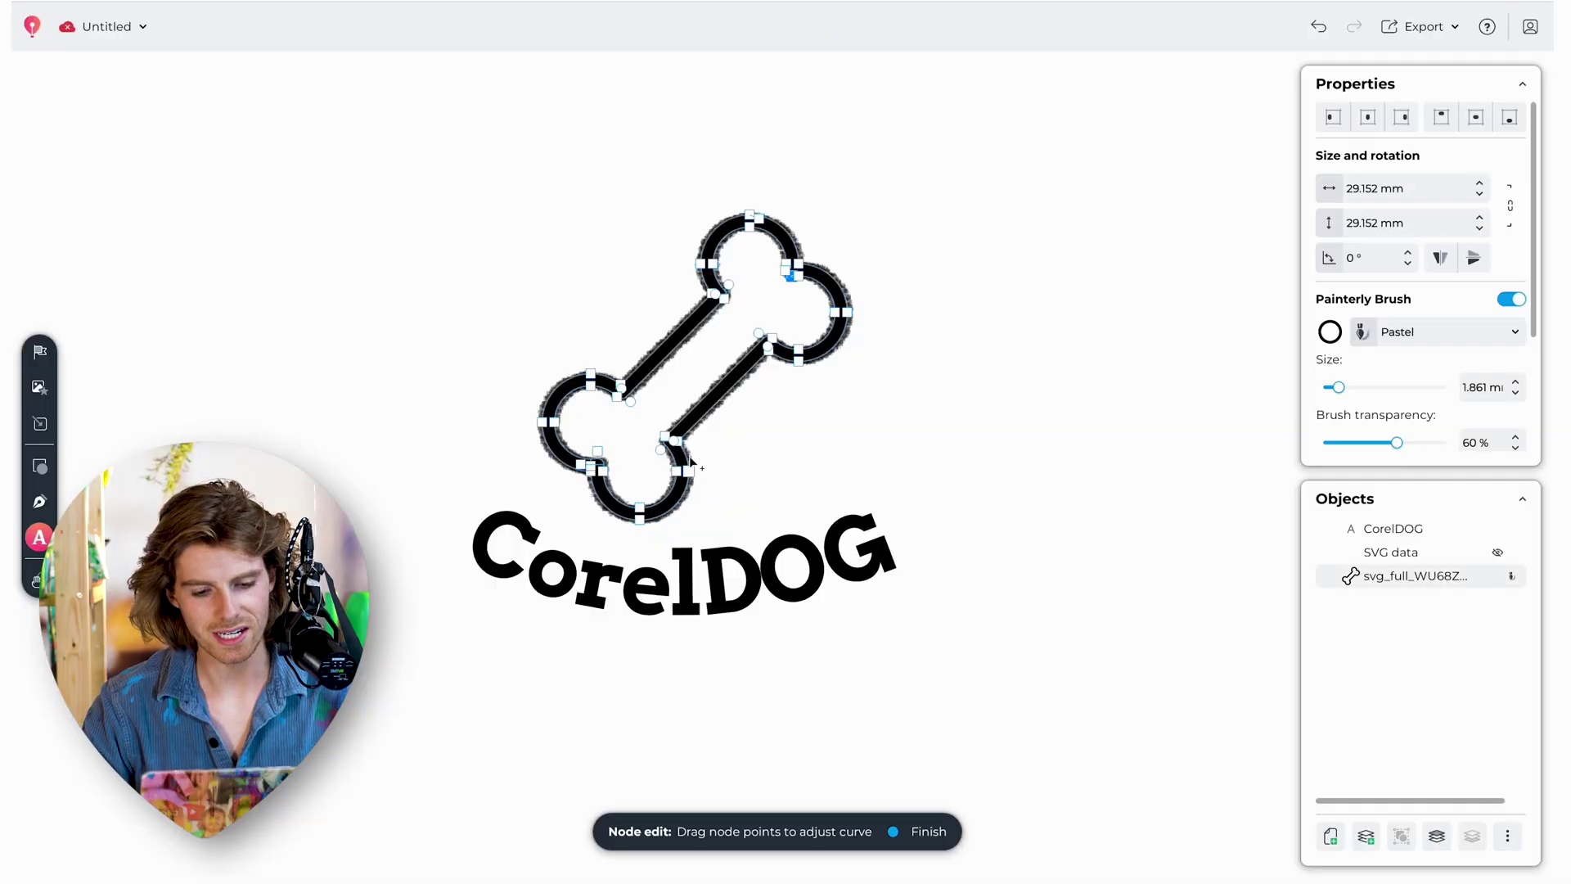
Step: Finish node editing and scale the bone down slightly by its corner handle
key(Escape)
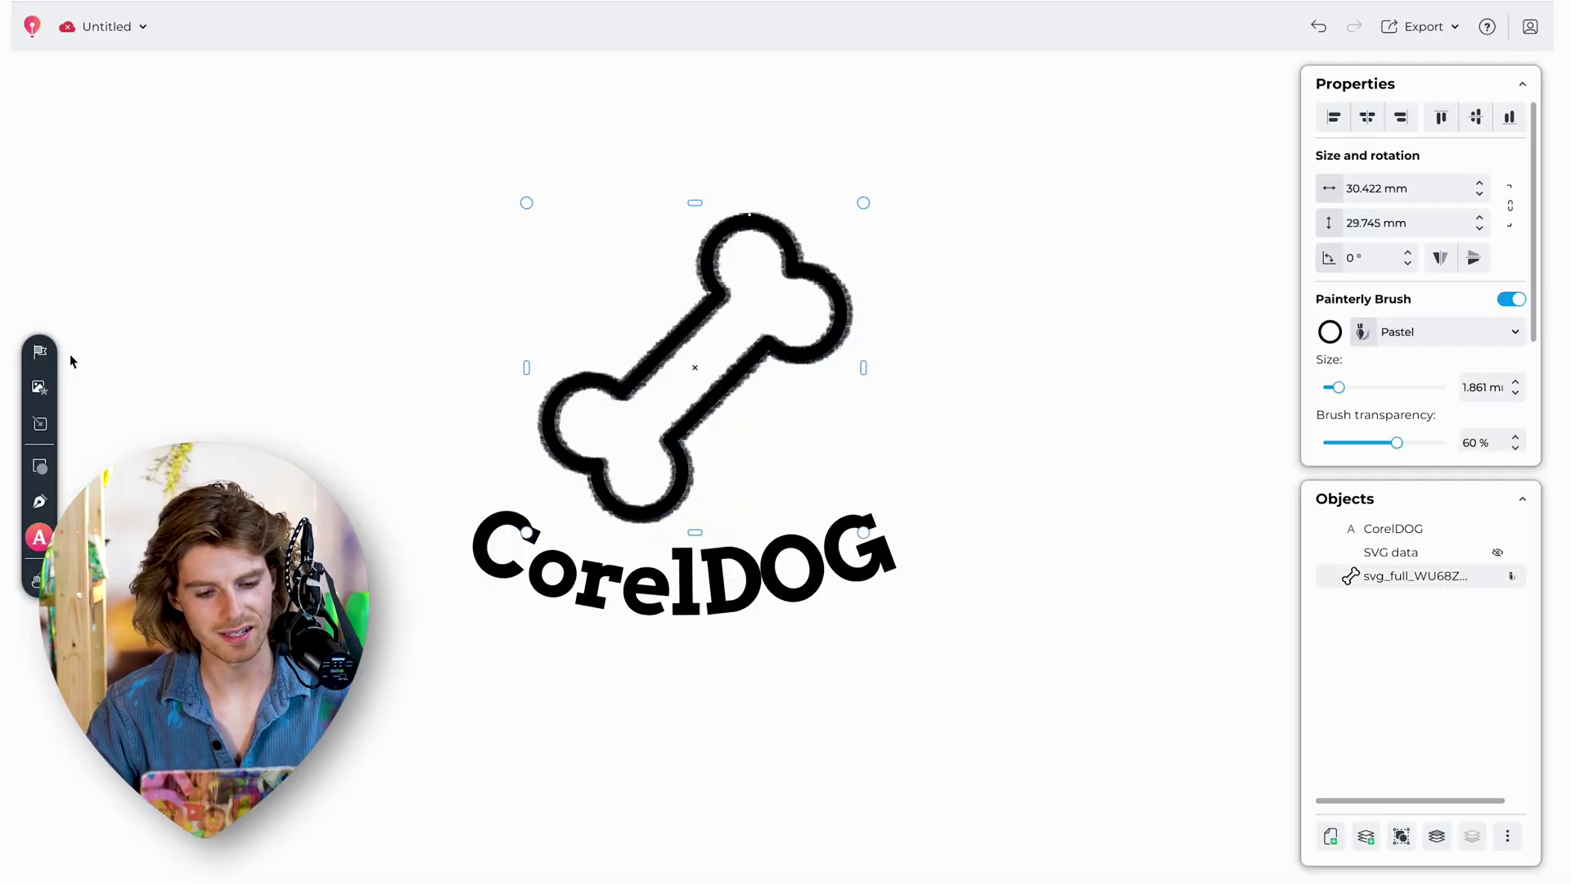
click(53, 352)
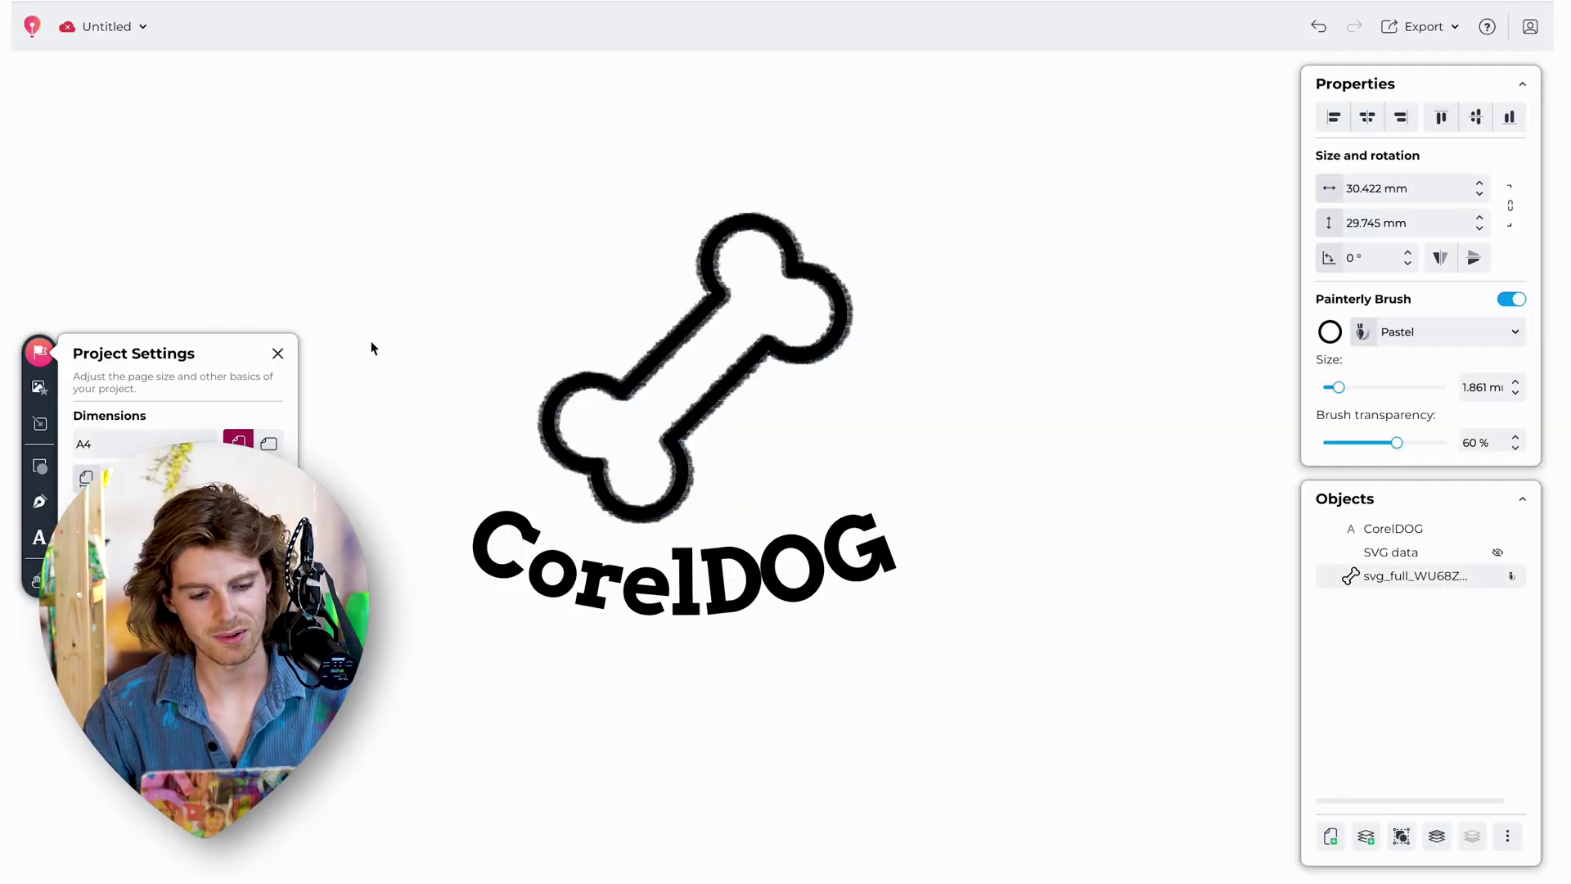
click(669, 353)
drag(863, 202, 851, 209)
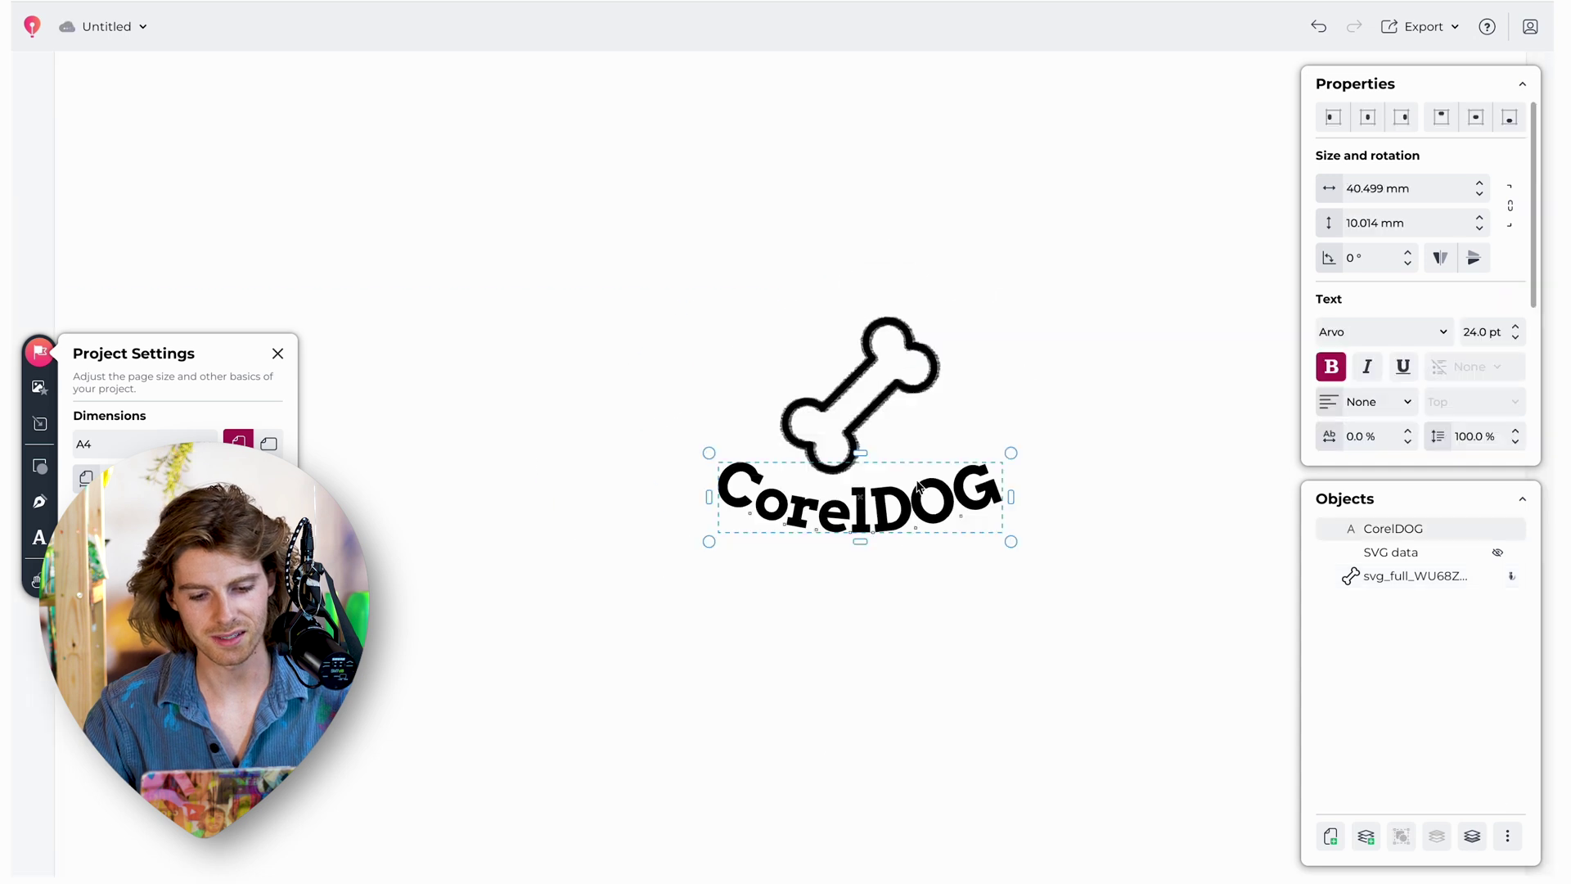
click(958, 376)
Step: Close the project settings and dismiss the export options without changes
scroll(958, 376, up, 2)
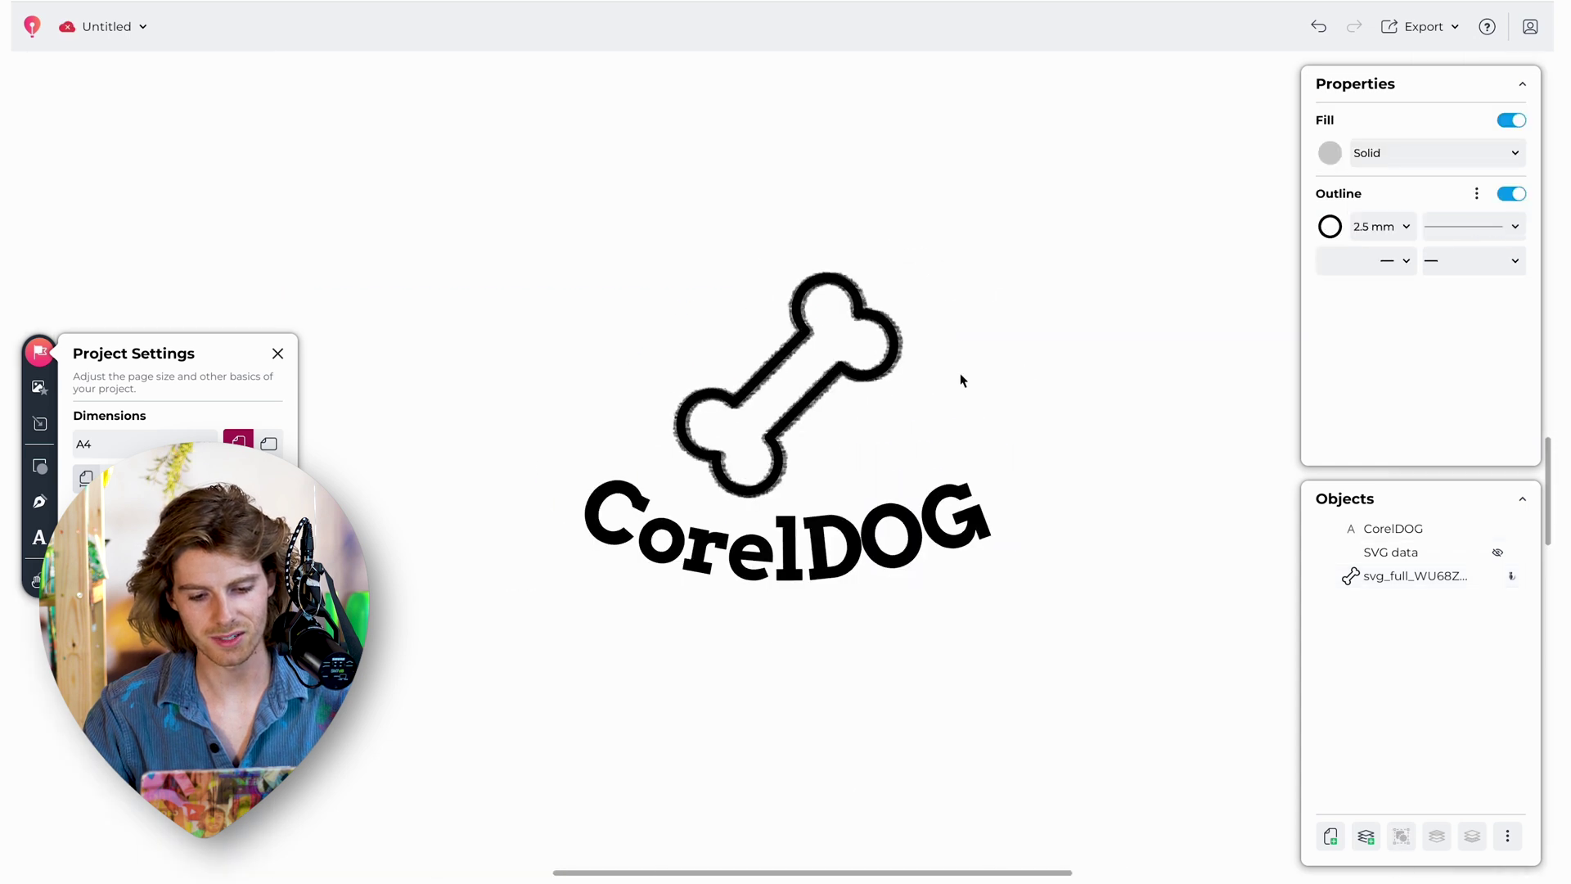
click(1423, 26)
click(1487, 112)
click(904, 386)
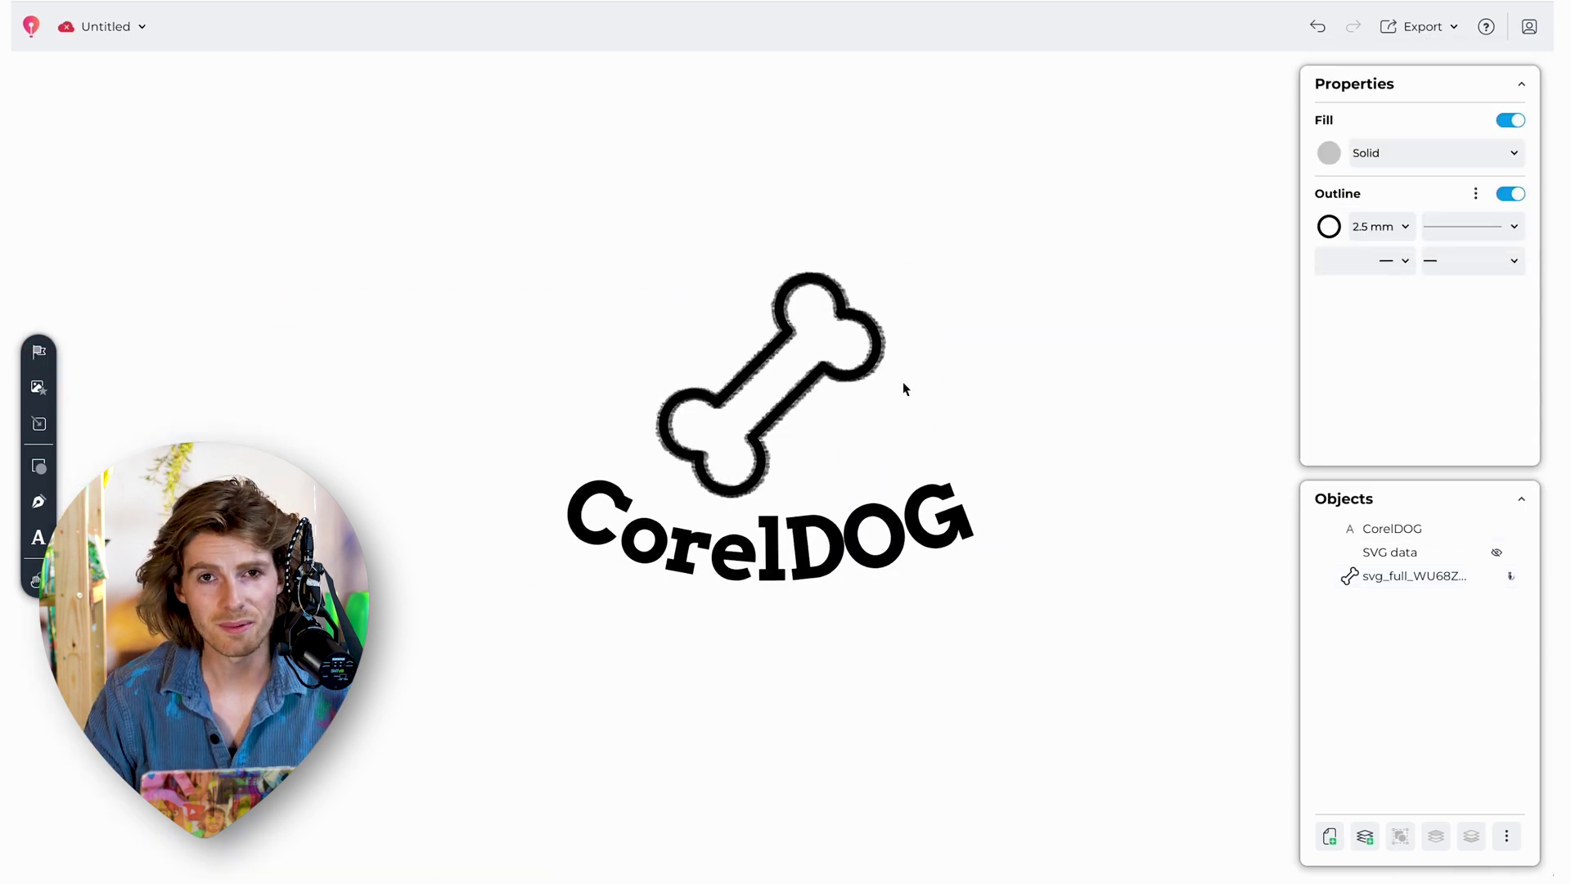
click(1432, 32)
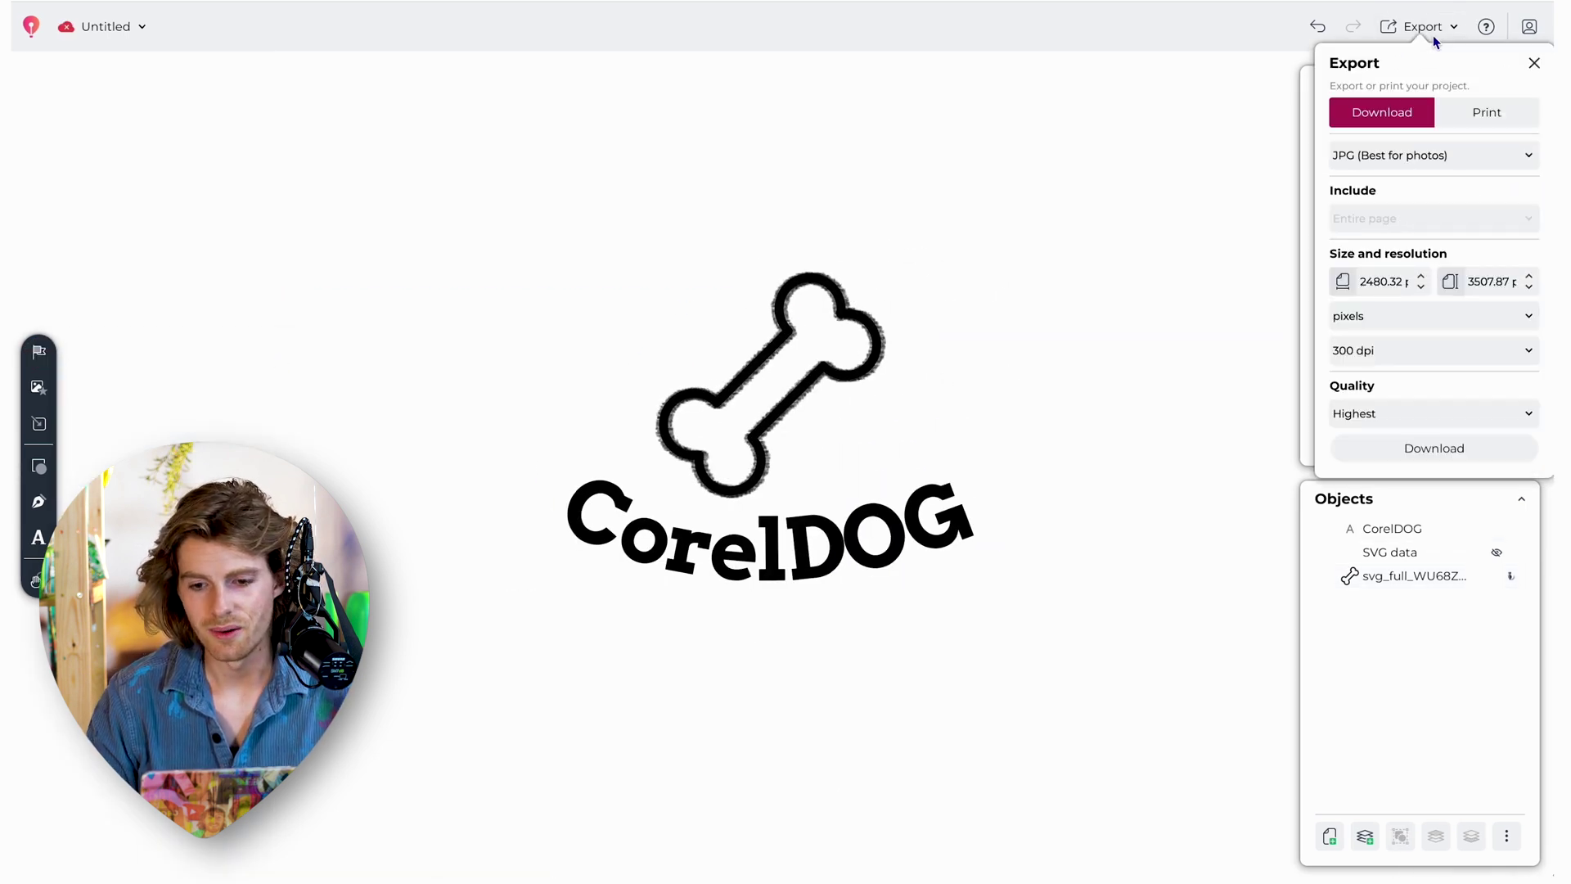
click(1471, 120)
click(1399, 175)
click(1399, 175)
click(1396, 178)
click(1393, 200)
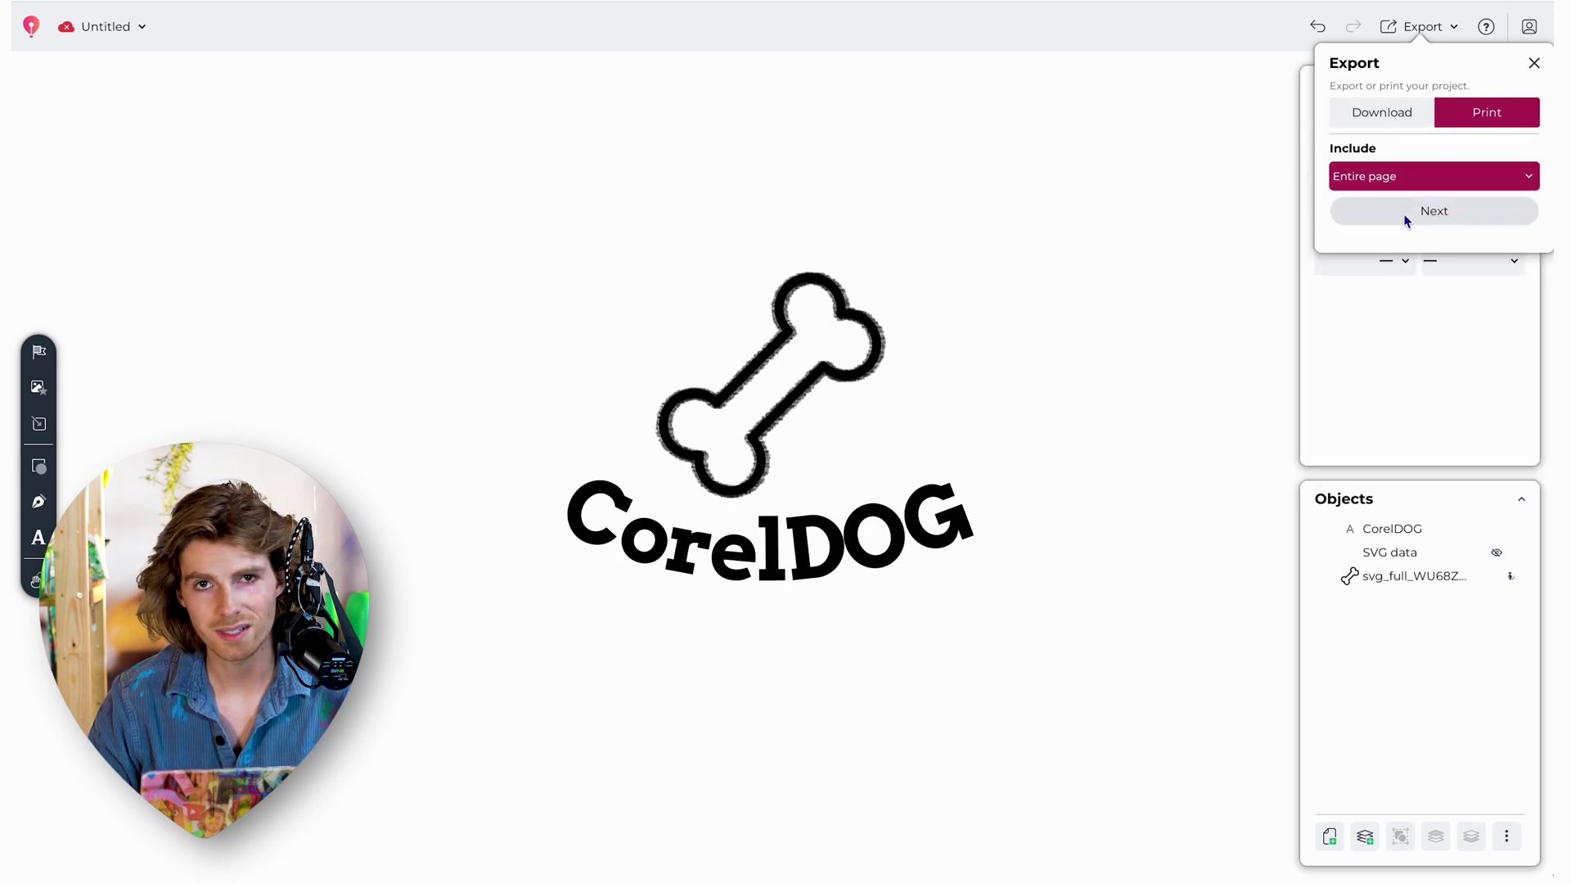
click(1409, 212)
click(1419, 26)
click(1382, 110)
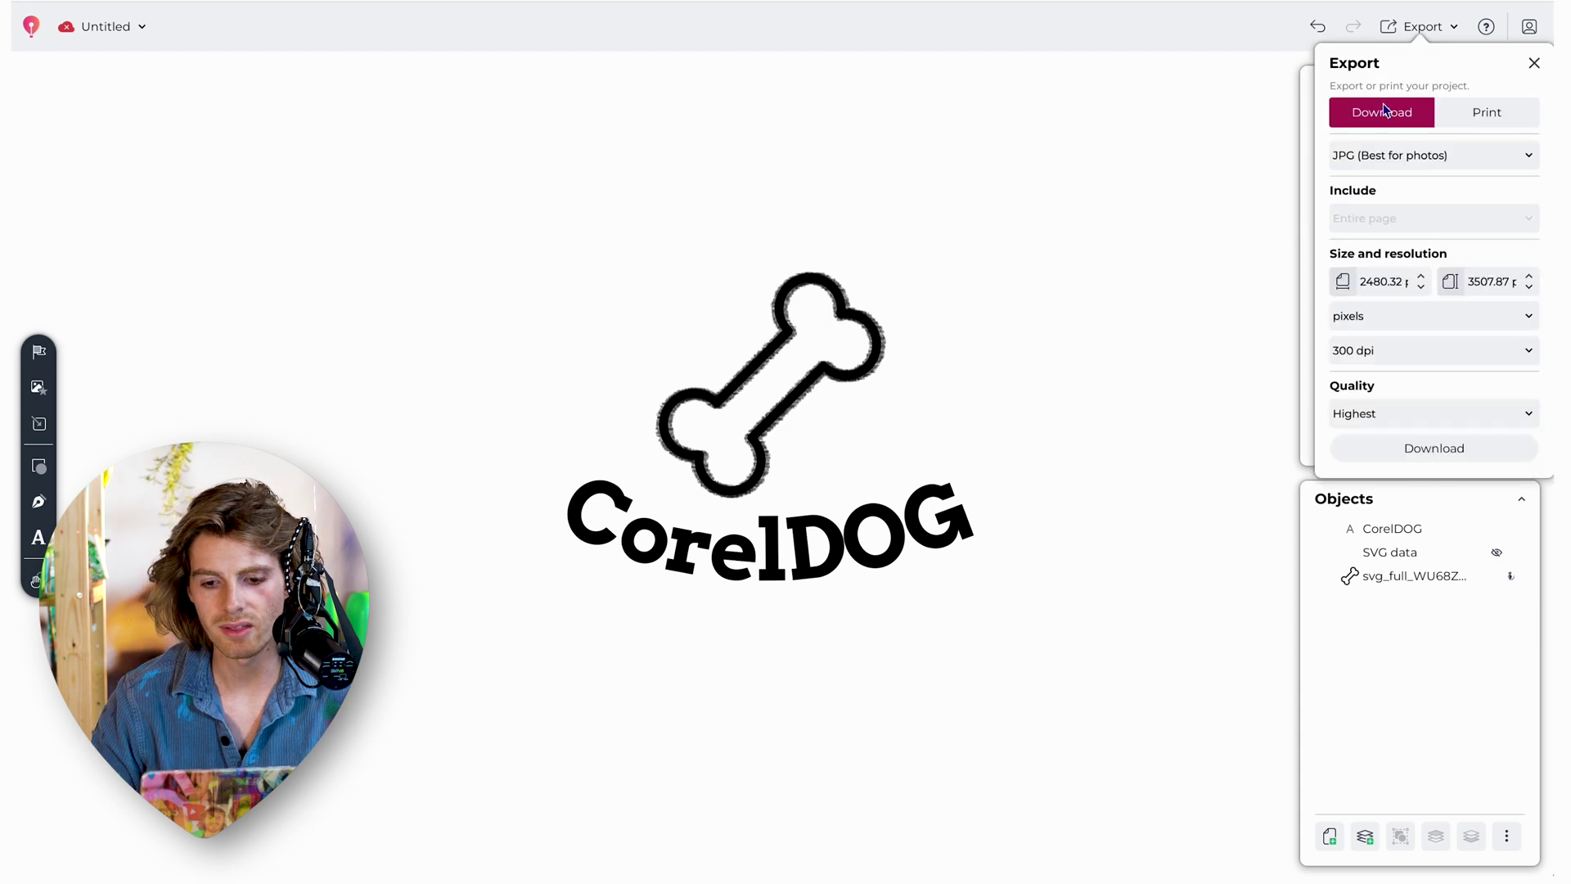
click(1384, 158)
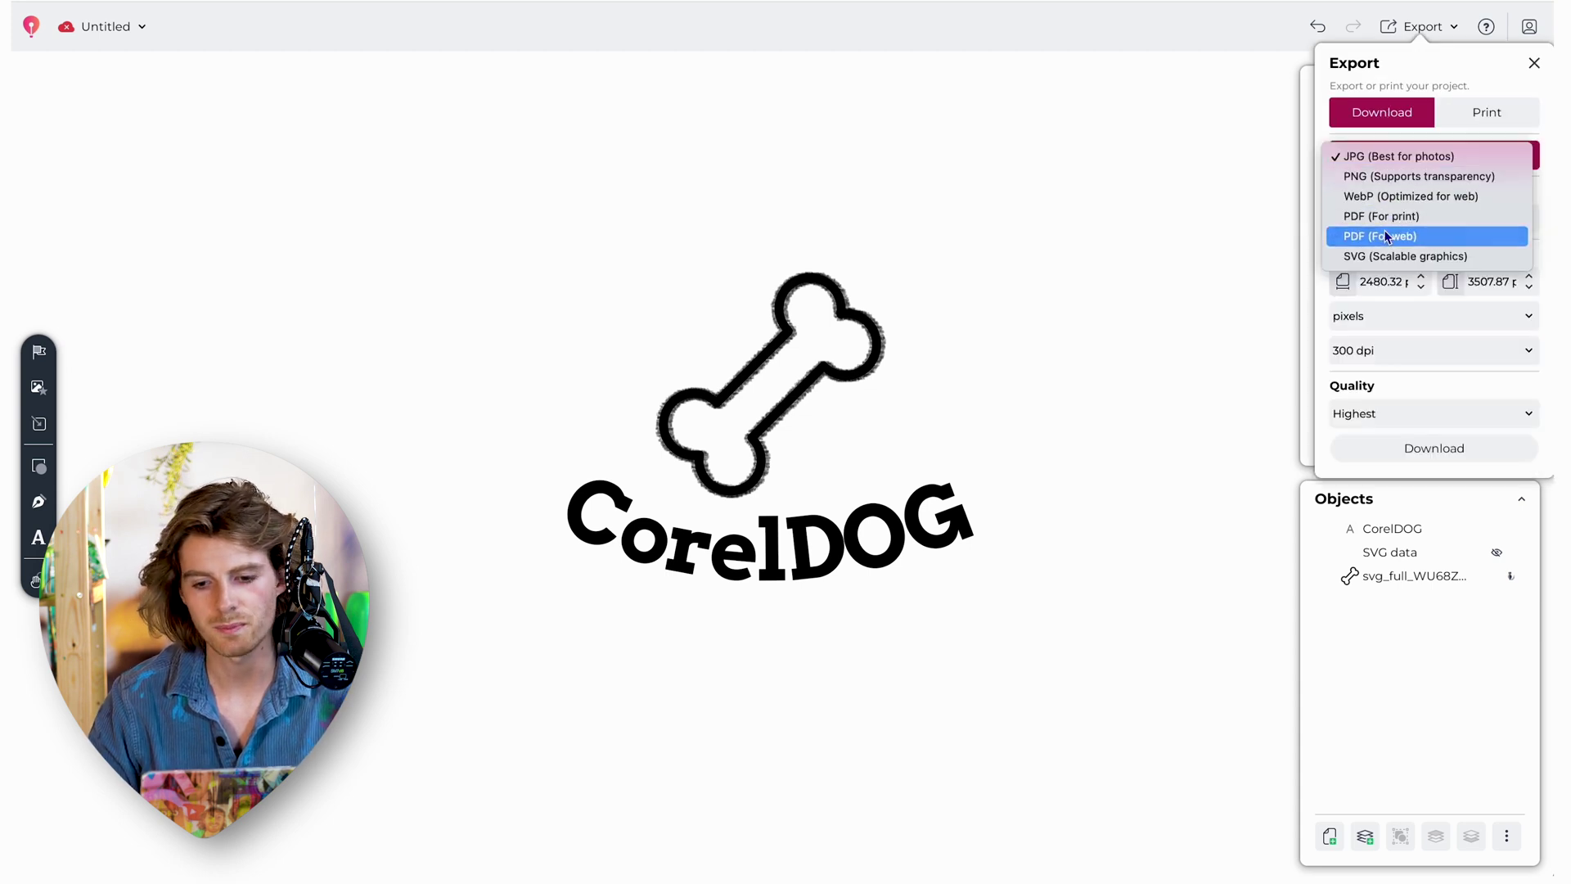
click(1385, 376)
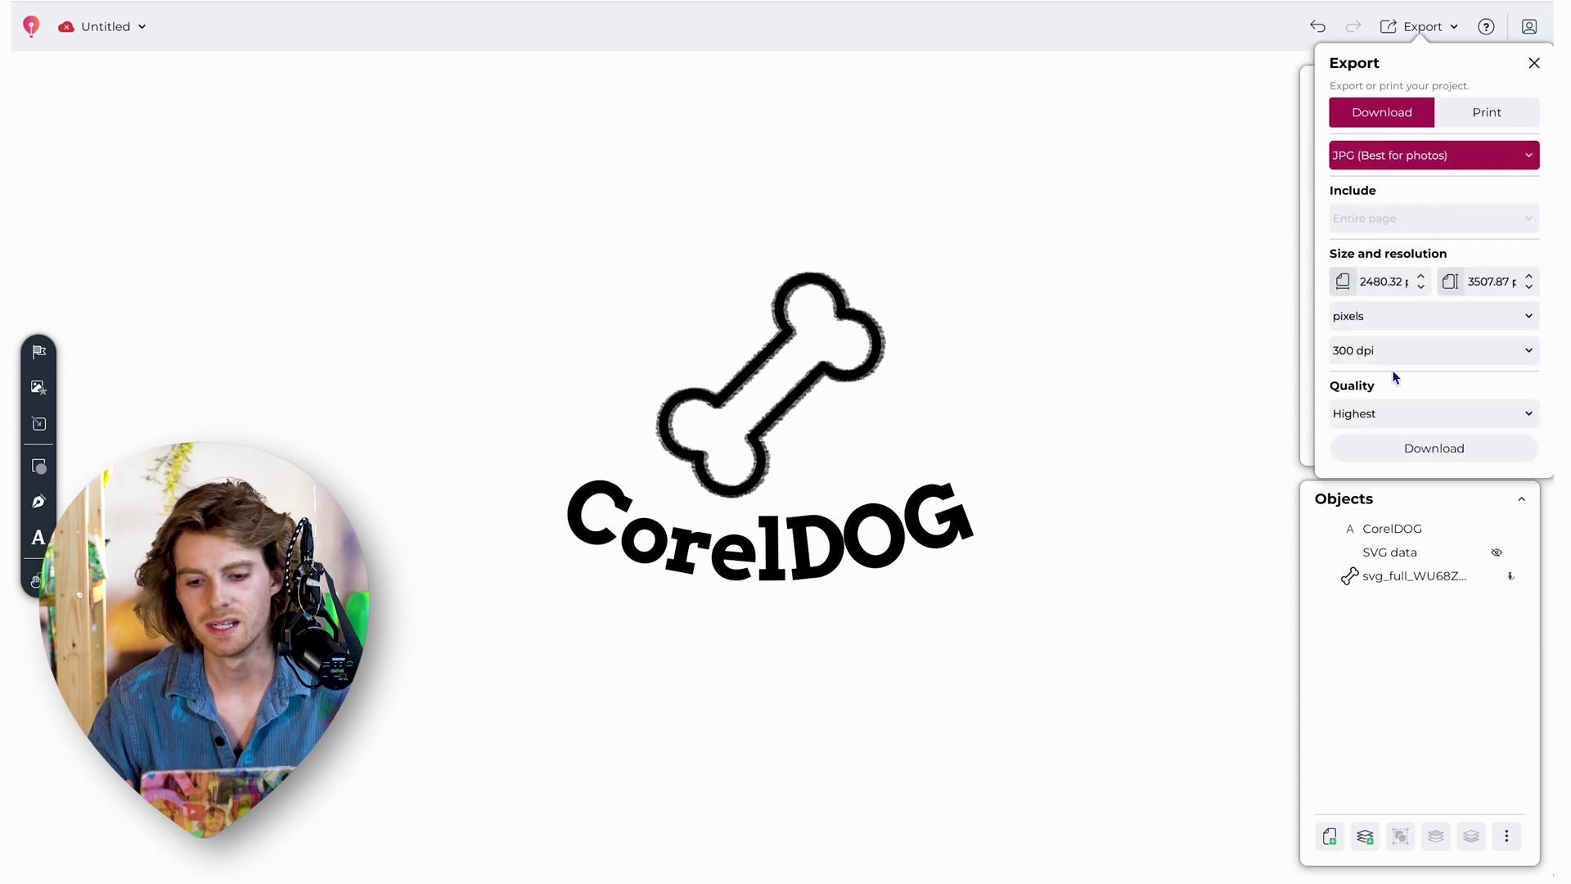
click(31, 28)
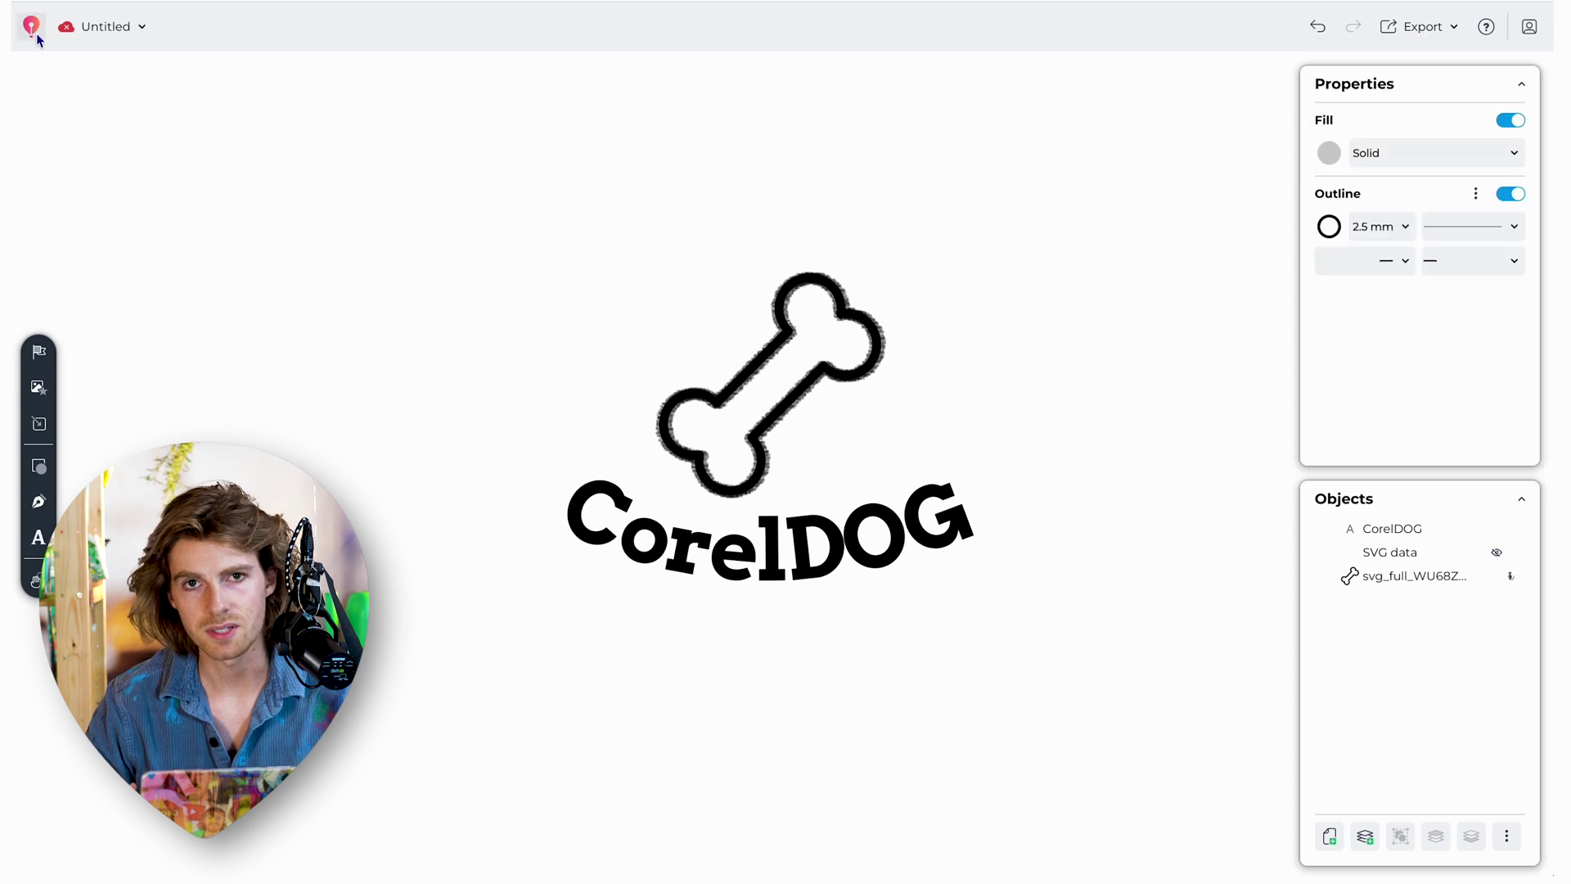
click(32, 28)
click(66, 37)
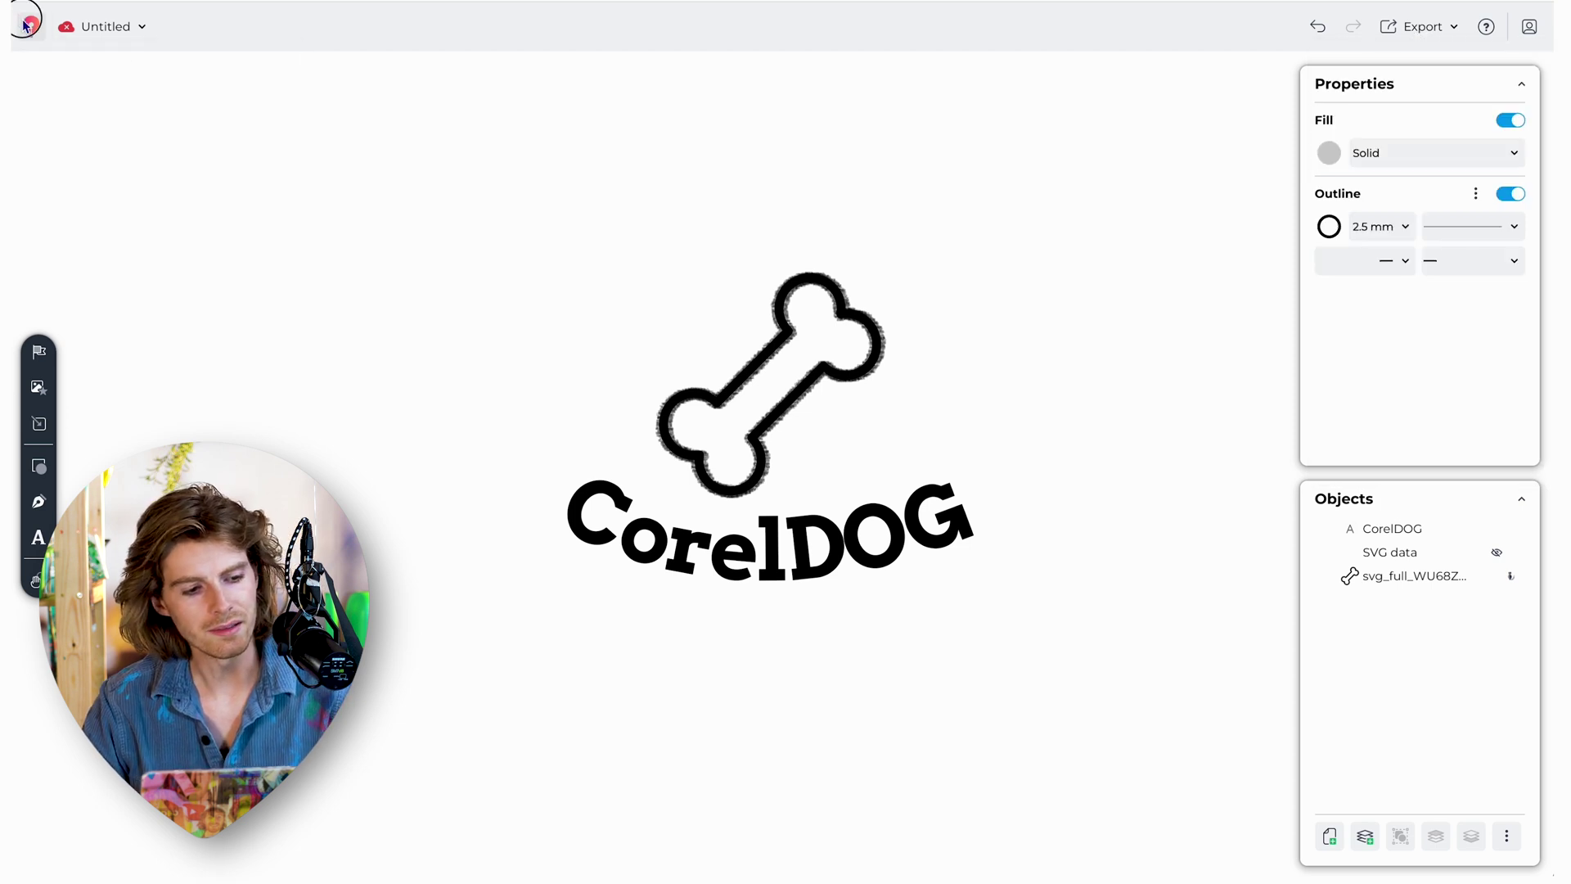
click(27, 26)
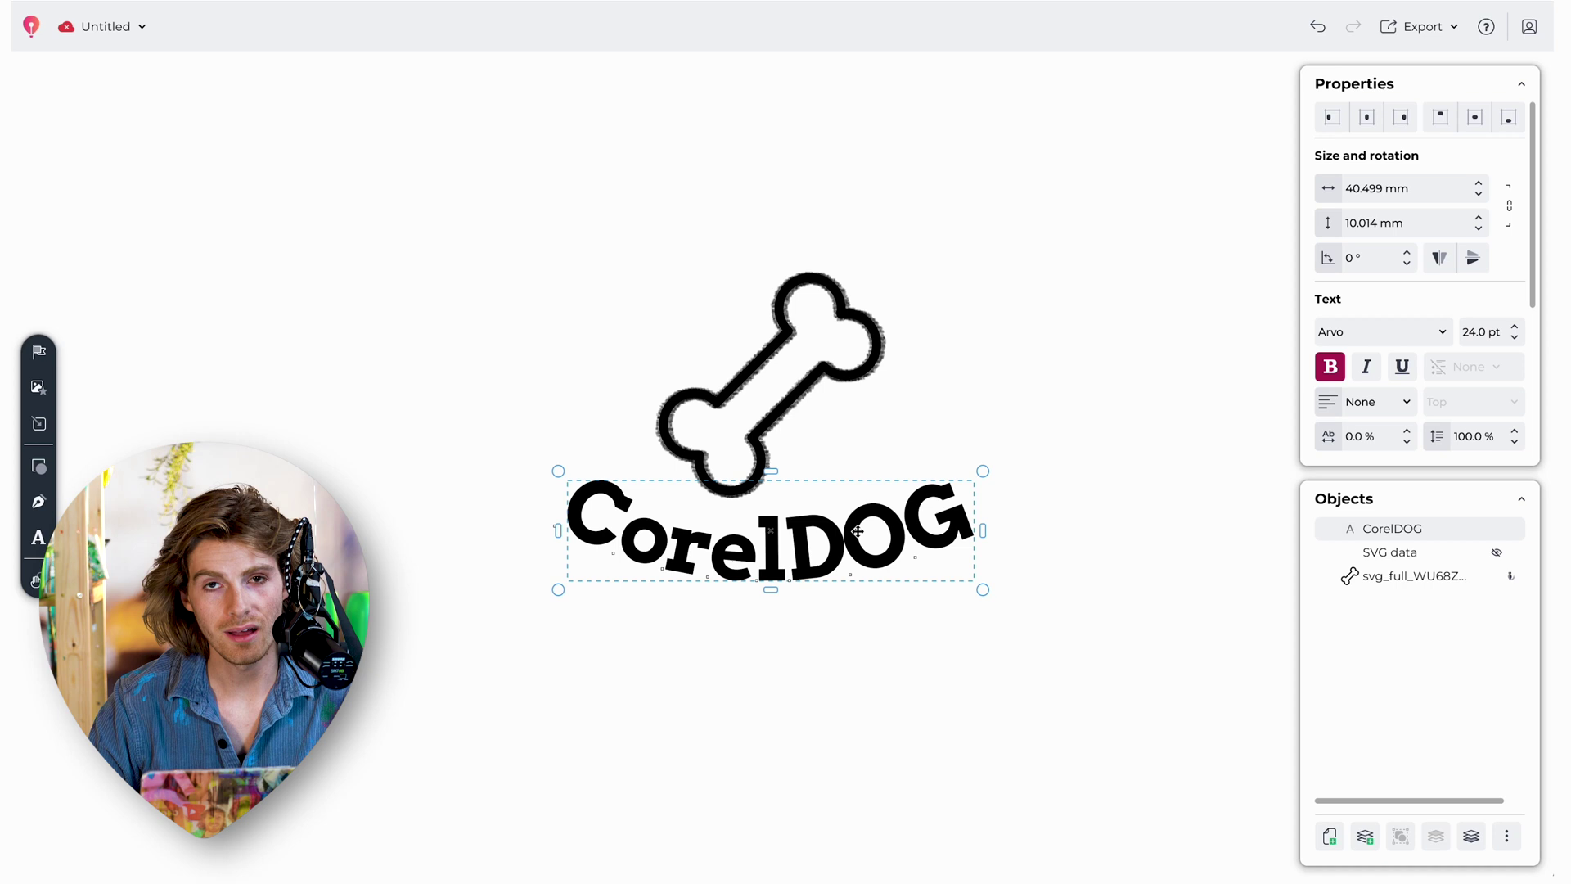
Step: Convert the CorelDOG text to curves, then select the resulting curve and right-click it
right_click(856, 534)
click(966, 746)
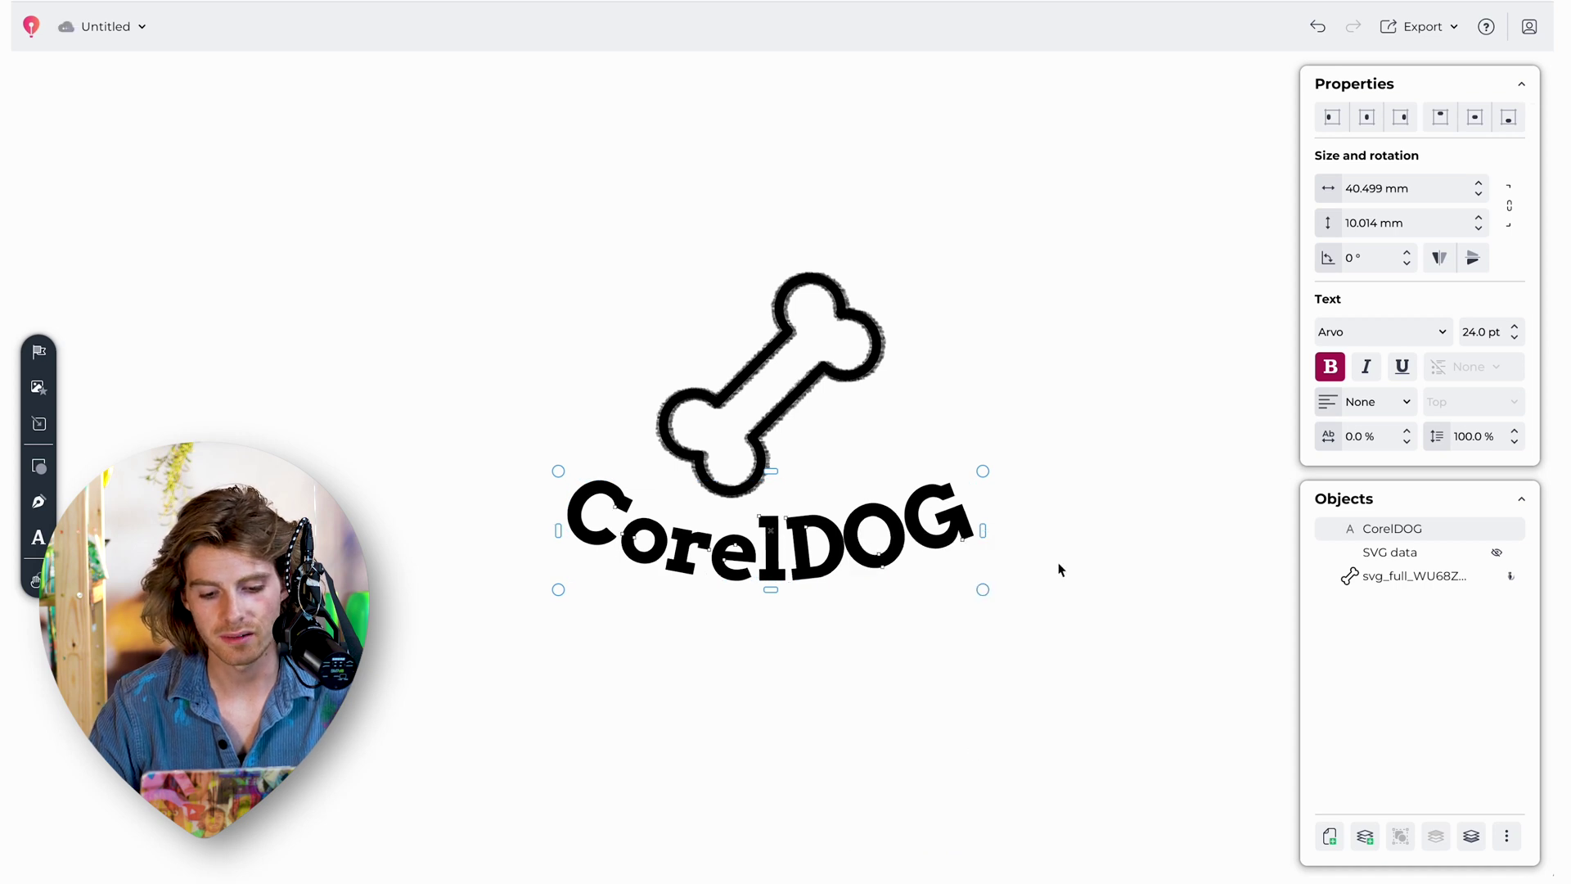
click(920, 535)
scroll(919, 533, up, 3)
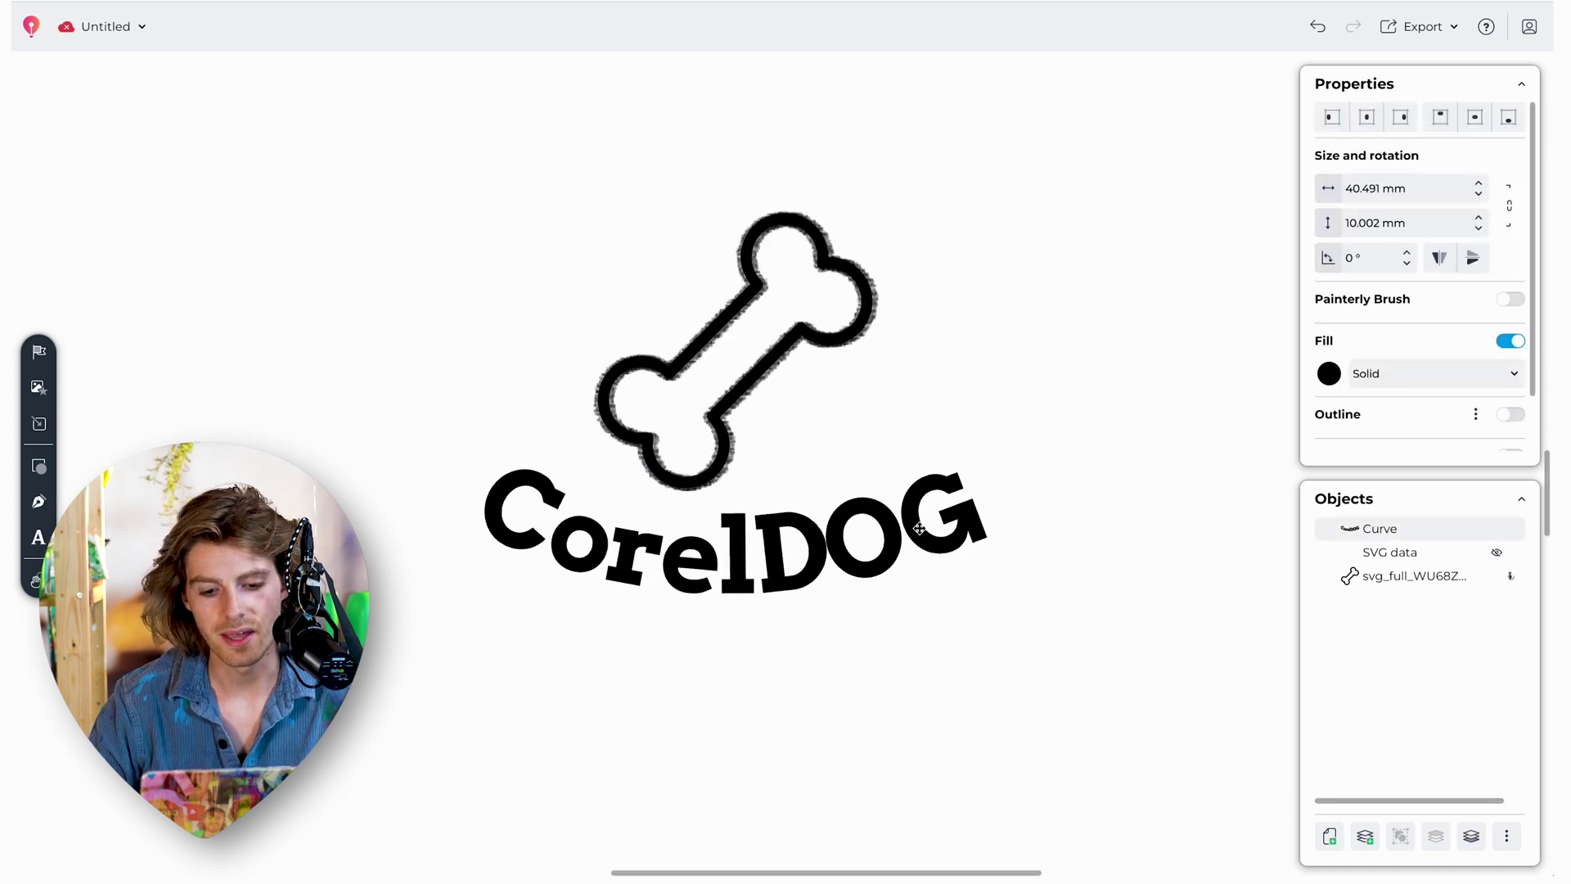
right_click(920, 527)
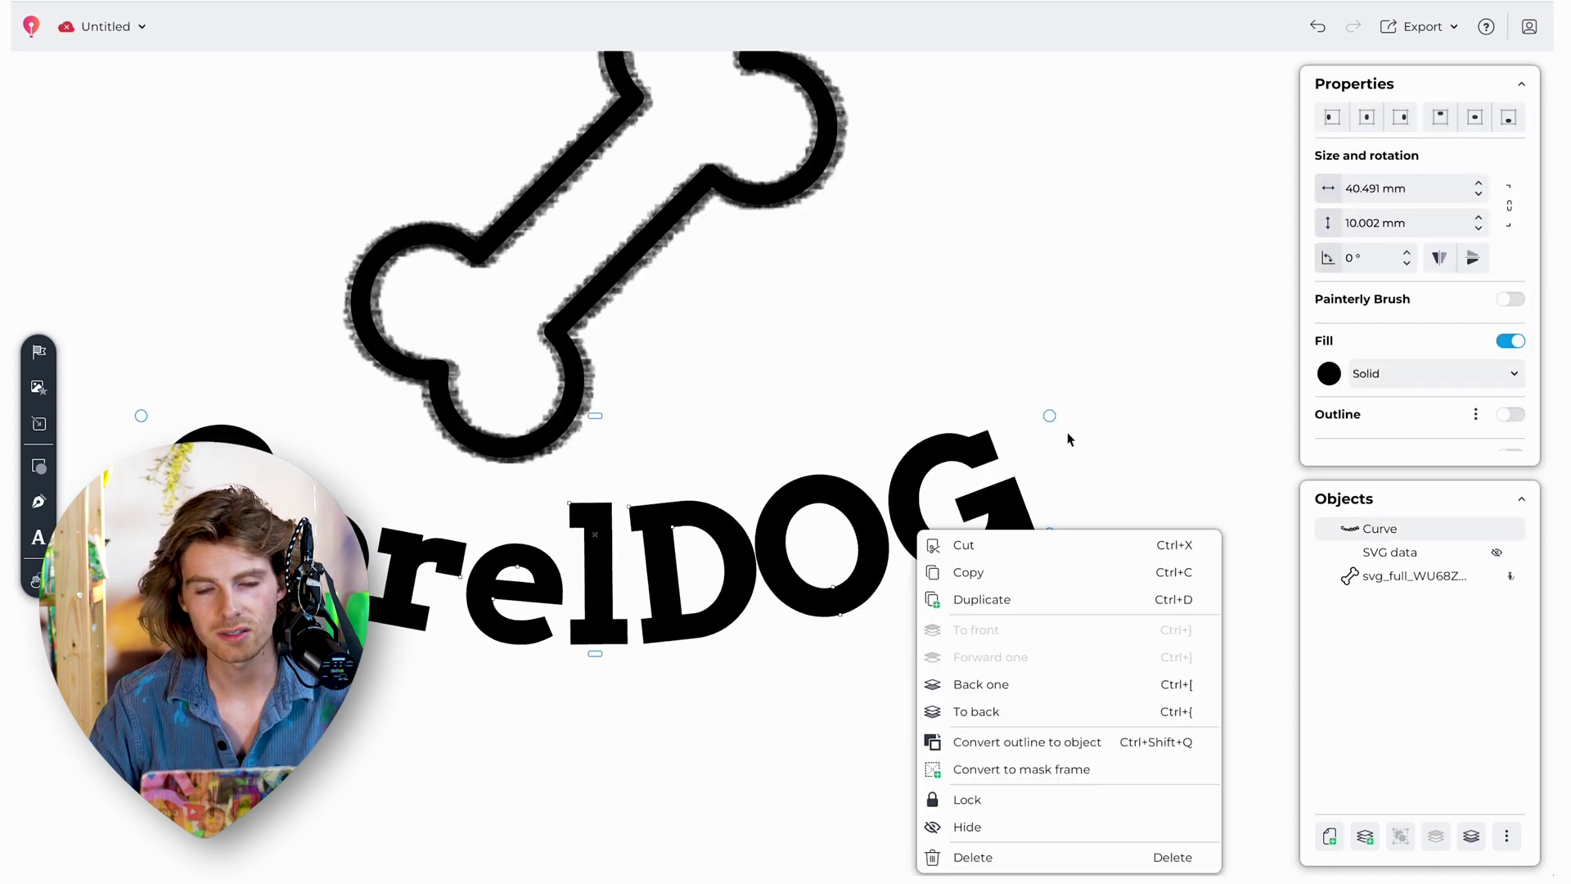